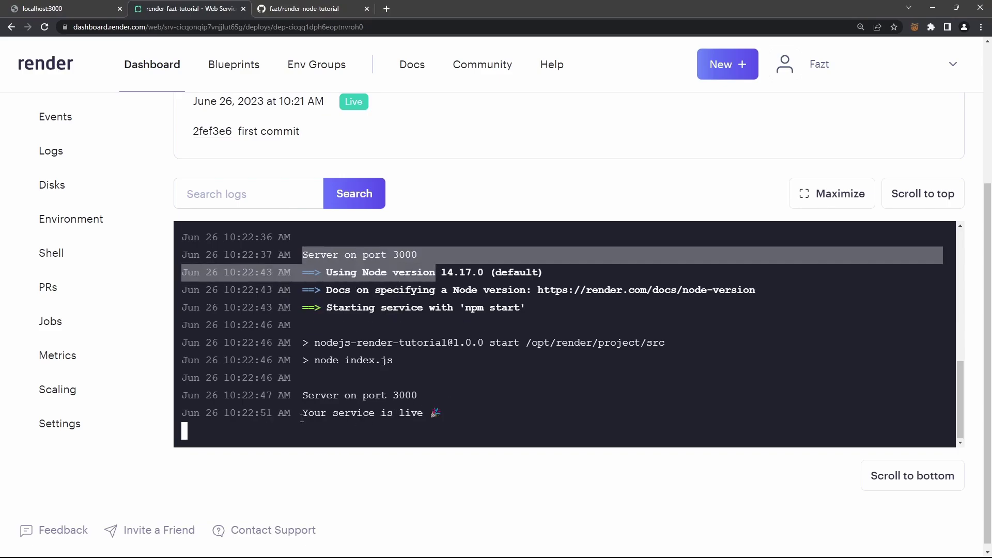
Open the live onrender.com site in its own tab, zoomed in, and verify it shows Hello World.
left_click_drag(302, 417, 528, 397)
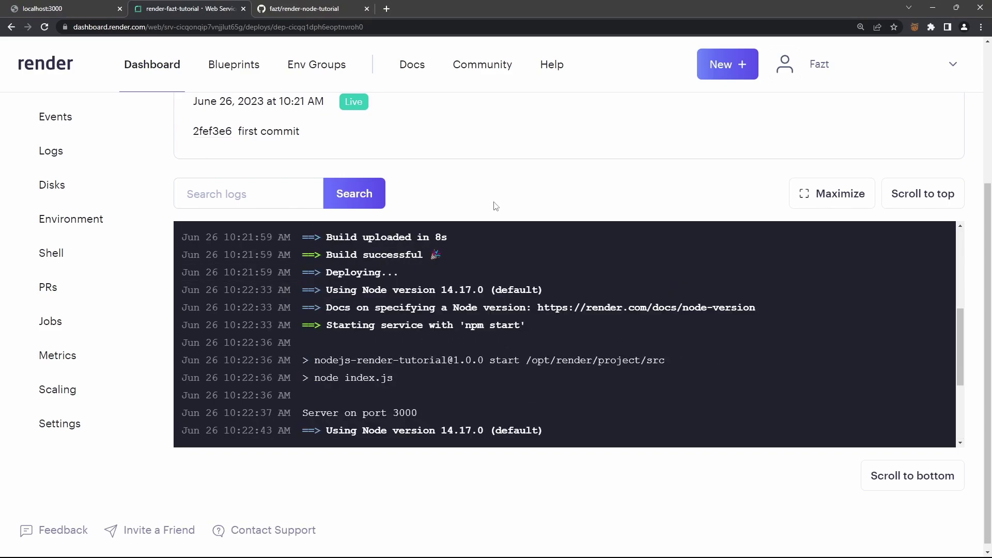
scroll(558, 204, "up", 3)
scroll(485, 227, "up", 1)
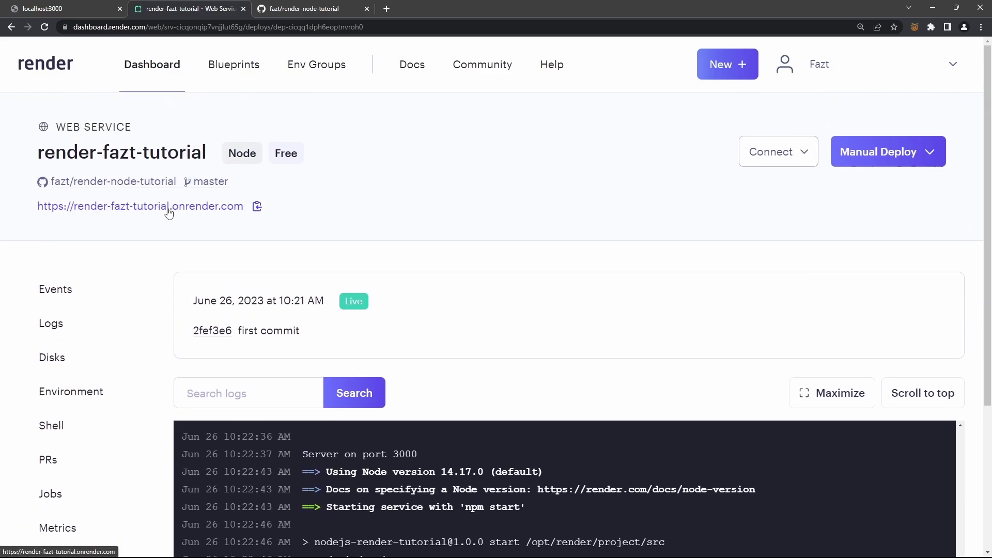
middle_click(215, 212)
left_click(313, 8)
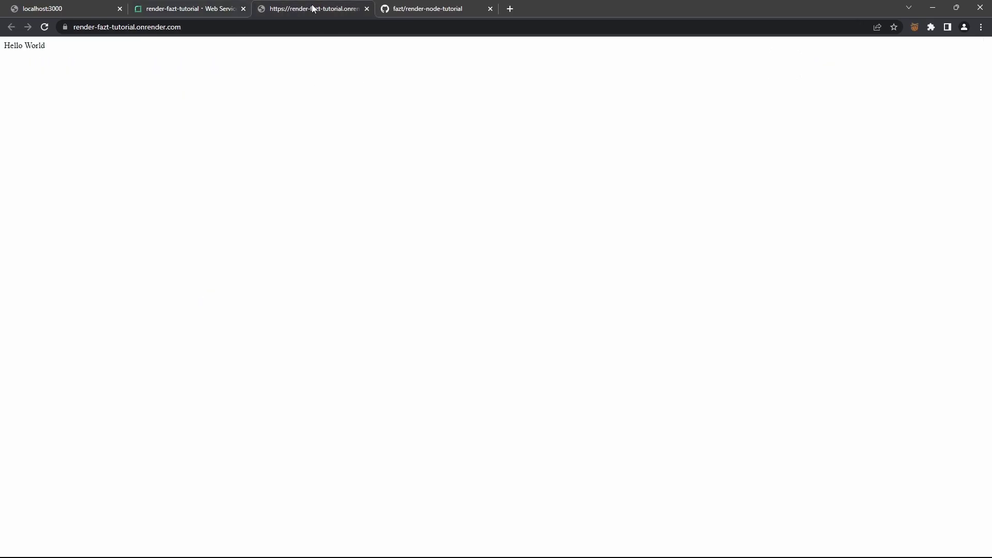
key("ctrl+plus")
key("ctrl+plus")
key("ctrl+plus")
key("ctrl+plus")
key("ctrl+plus")
key("ctrl+plus")
key("ctrl+plus")
key("ctrl+plus")
key("ctrl+plus")
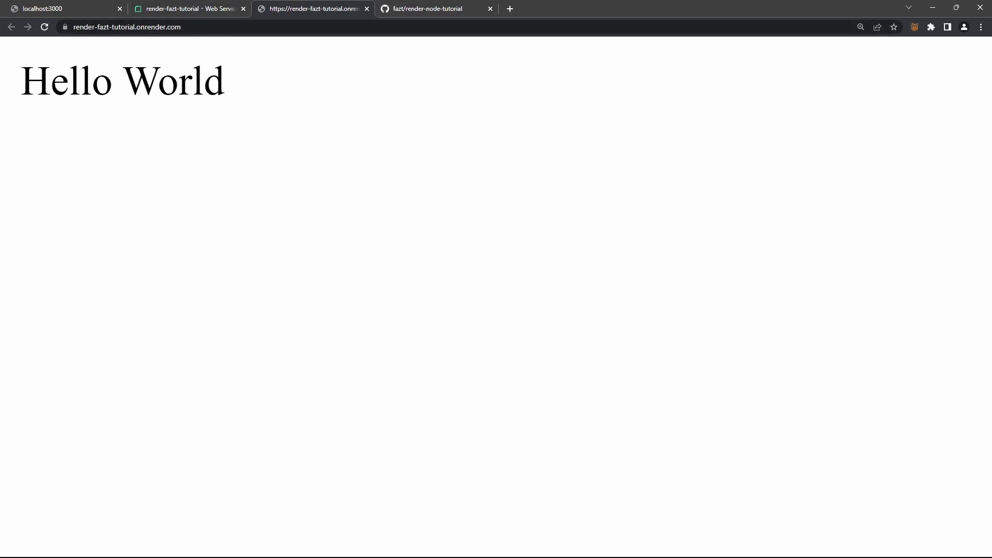
left_click(532, 545)
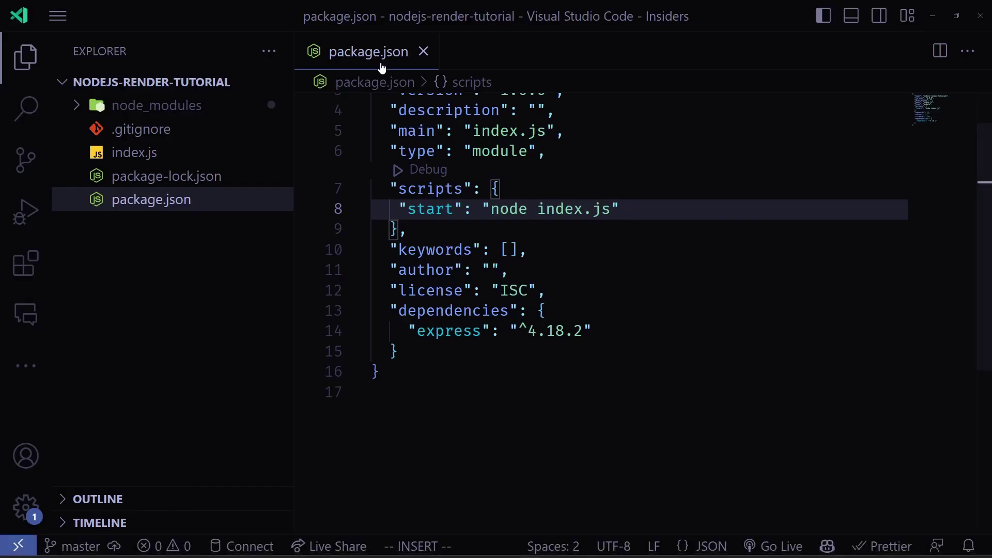
Change the root route's response in index.js to 'Hola Mundo' and save the file.
left_click(155, 153)
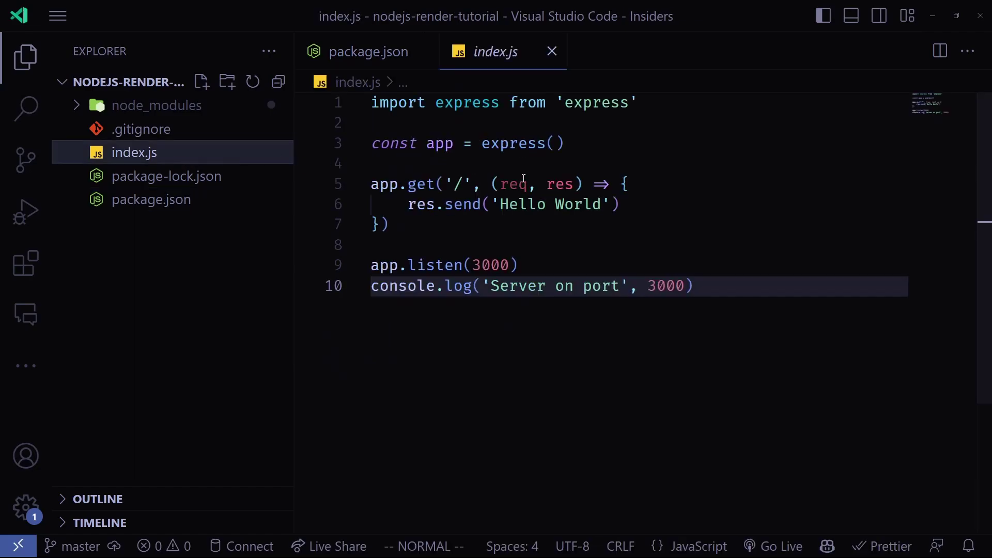
left_click(597, 204)
key("b")
key("b")
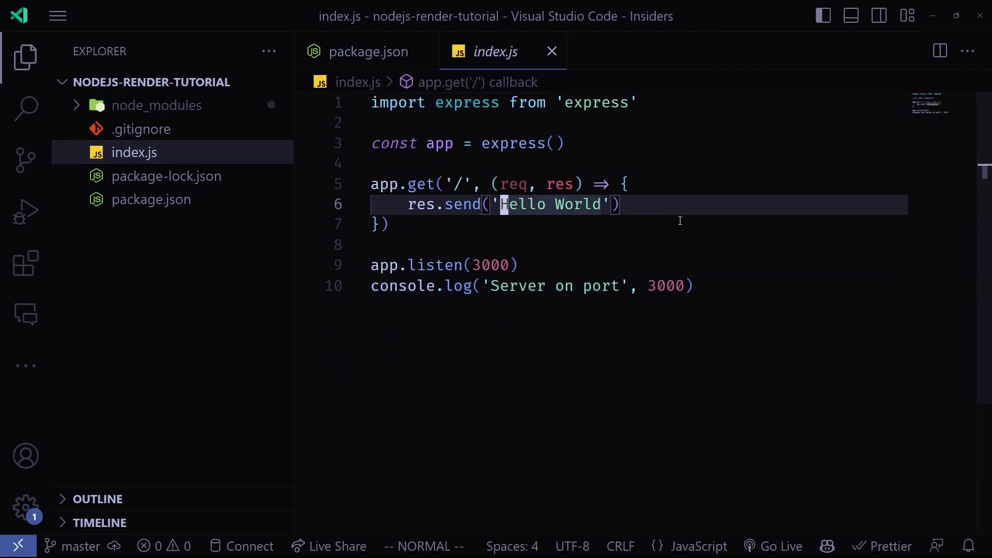
key("c")
key("i")
key("apostrophe")
key("Caps_Lock")
type("Hola Mundo")
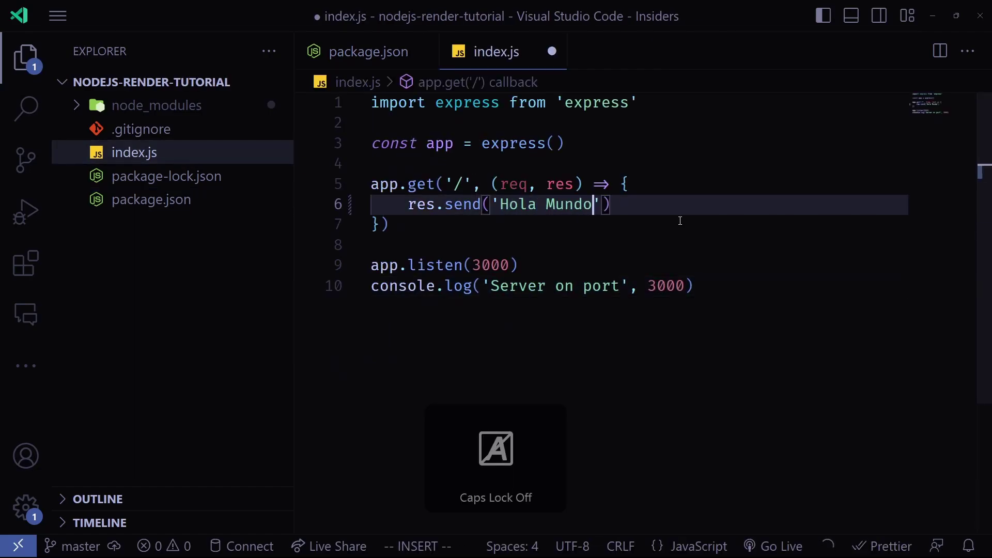
key("ctrl+s")
Check git status, stage all changes, and commit them as 'index modificado'.
key("ctrl+grave")
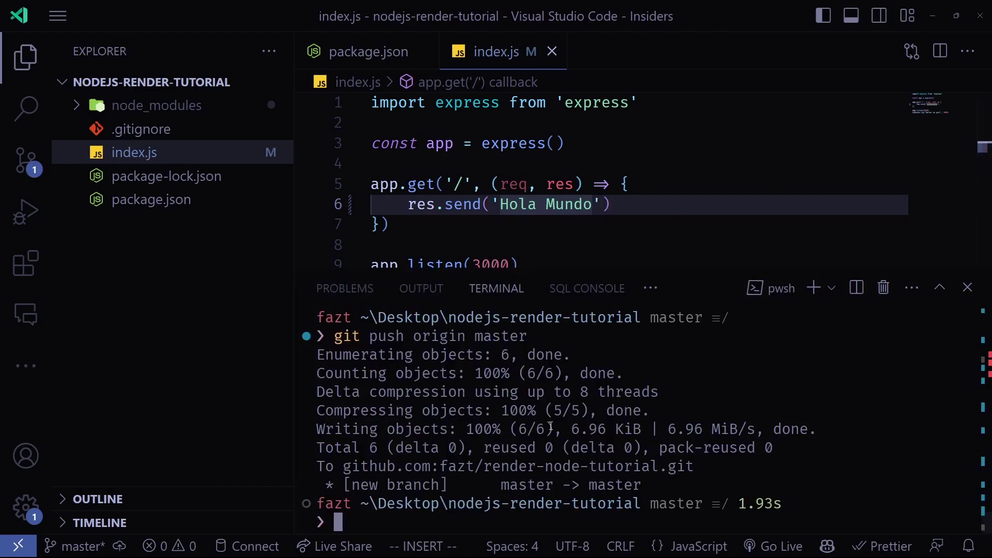
type("git status")
key("Return")
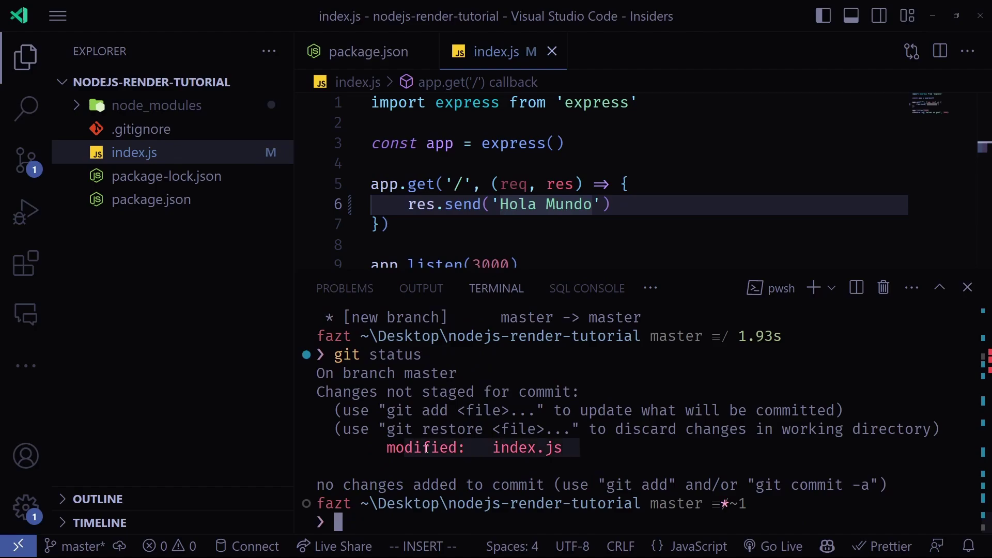
type("git commit -")
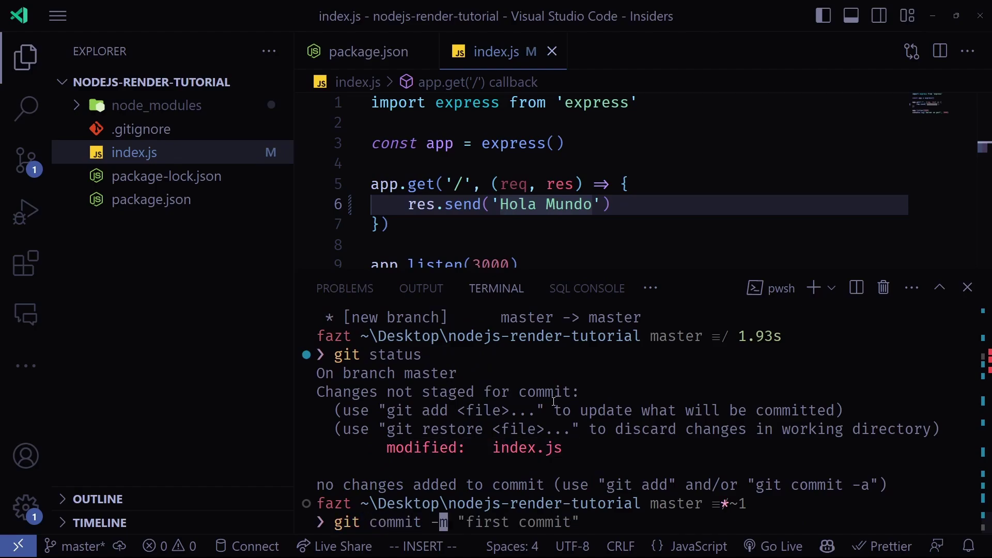
key("BackSpace")
key("BackSpace")
key("BackSpace")
key("BackSpace")
key("BackSpace")
key("BackSpace")
key("BackSpace")
key("BackSpace")
type("add .")
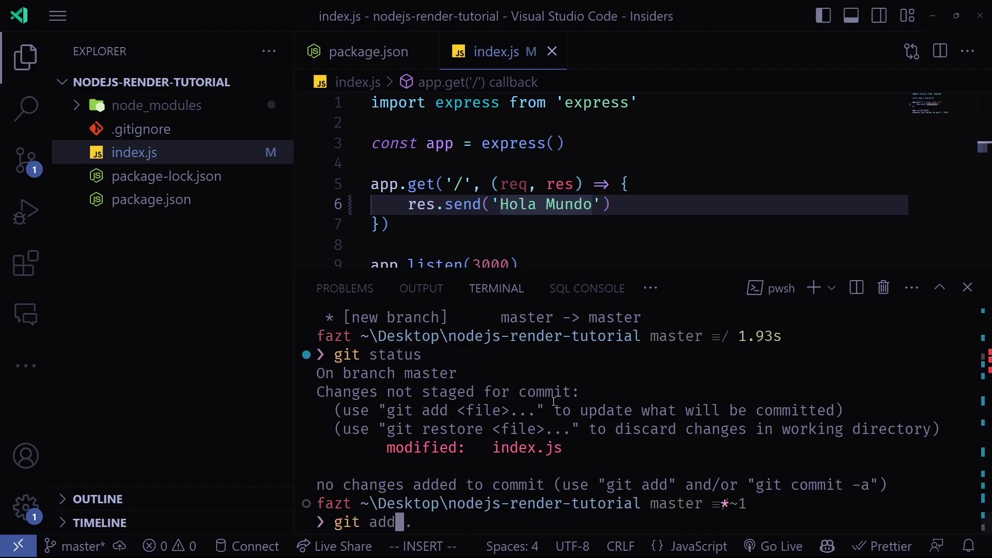
key("Return")
type("git commit -m \"")
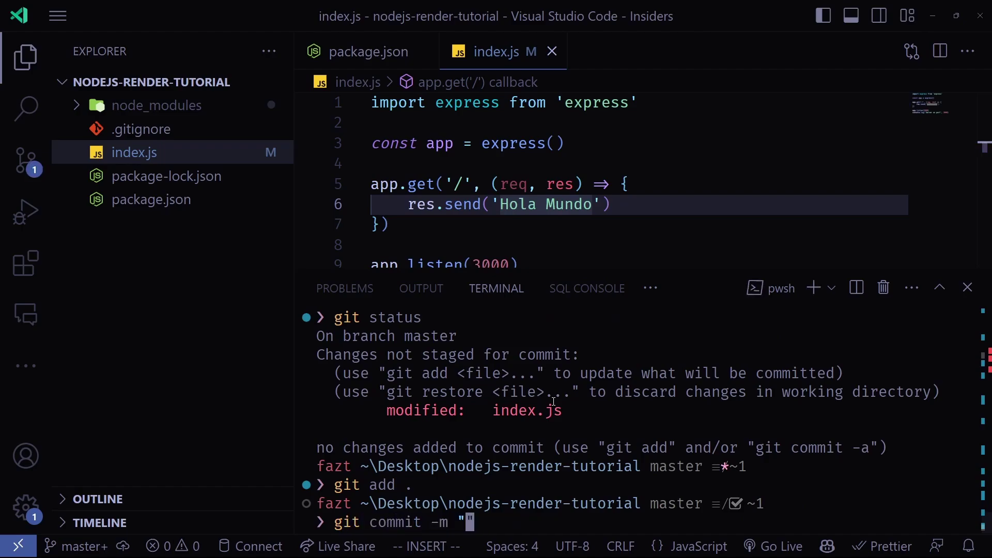
type("index modifica")
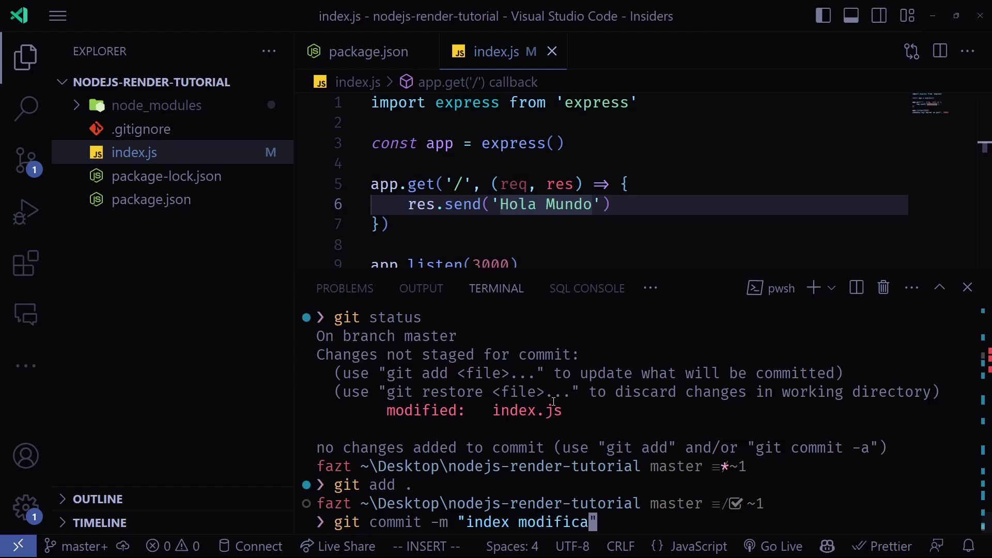
type("do")
key("Return")
Push the commit to origin master.
type("git push")
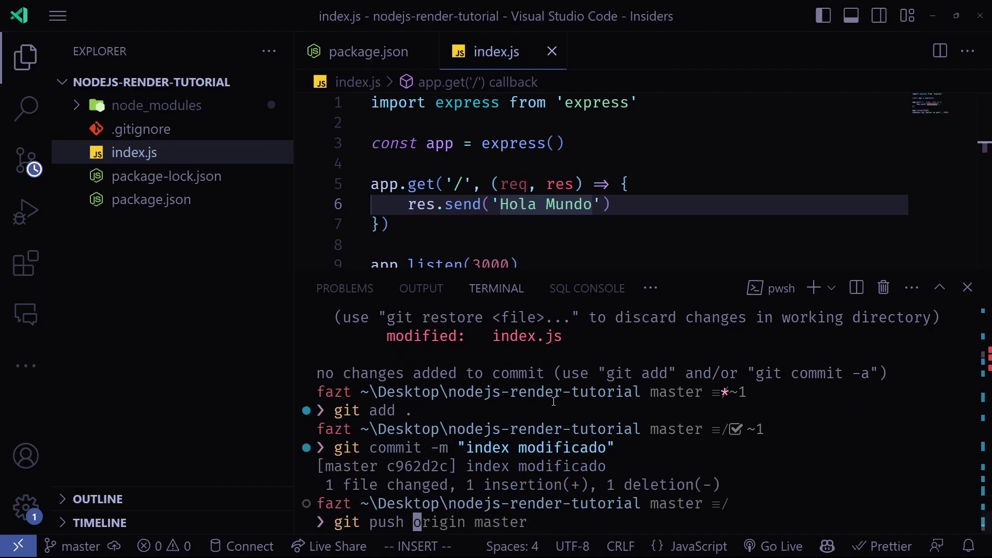
key("Right")
key("Return")
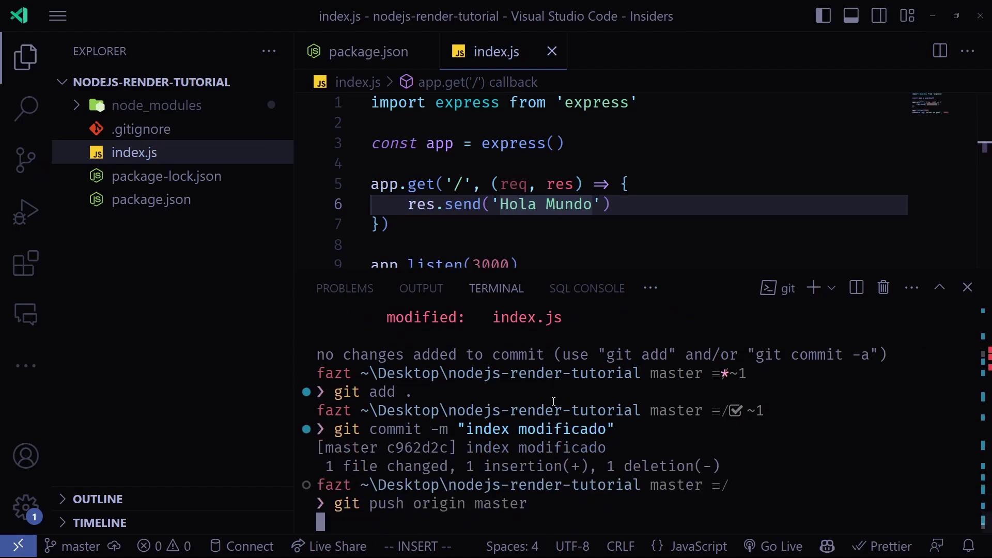
key("alt+Tab")
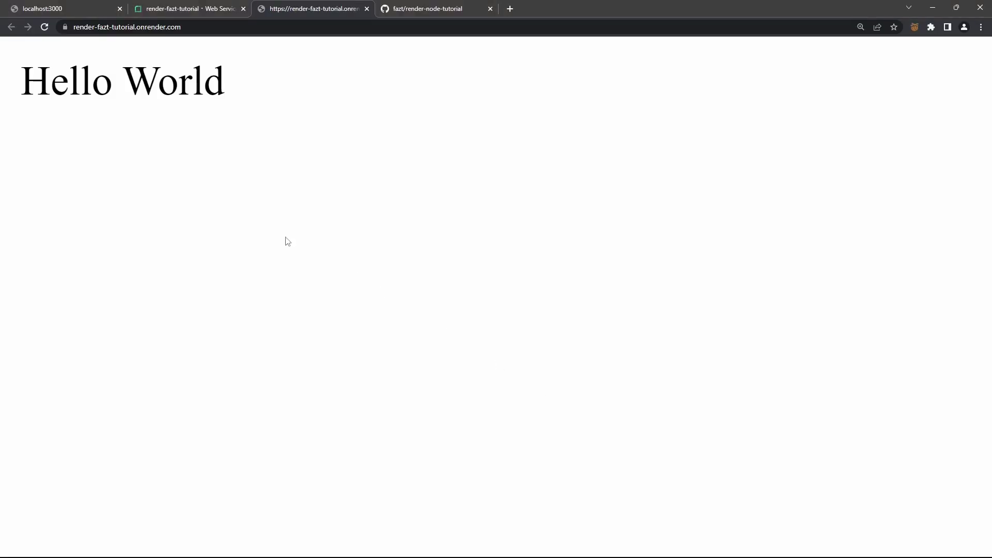
Confirm in Events that the index modificado commit triggered a deploy, then view the services overview.
left_click(211, 5)
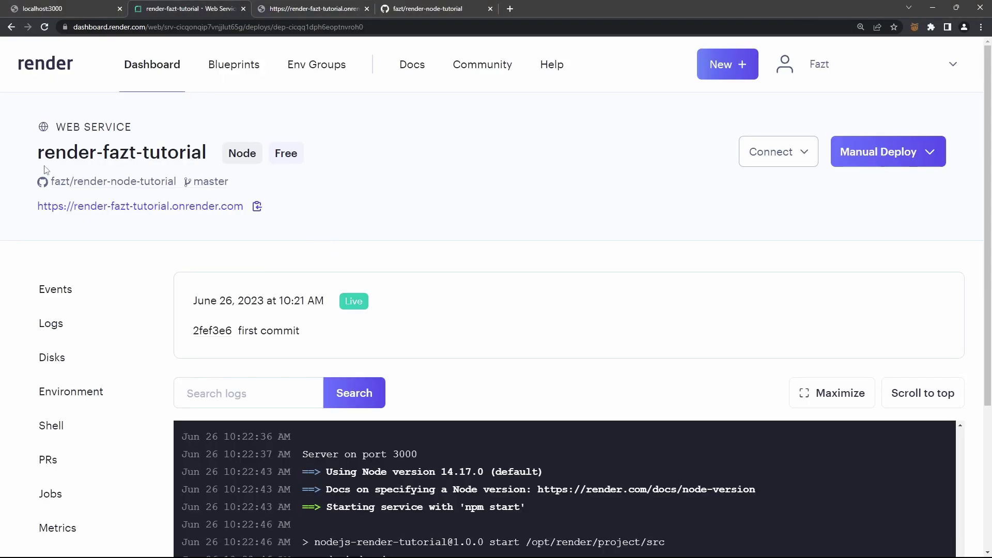
left_click(89, 292)
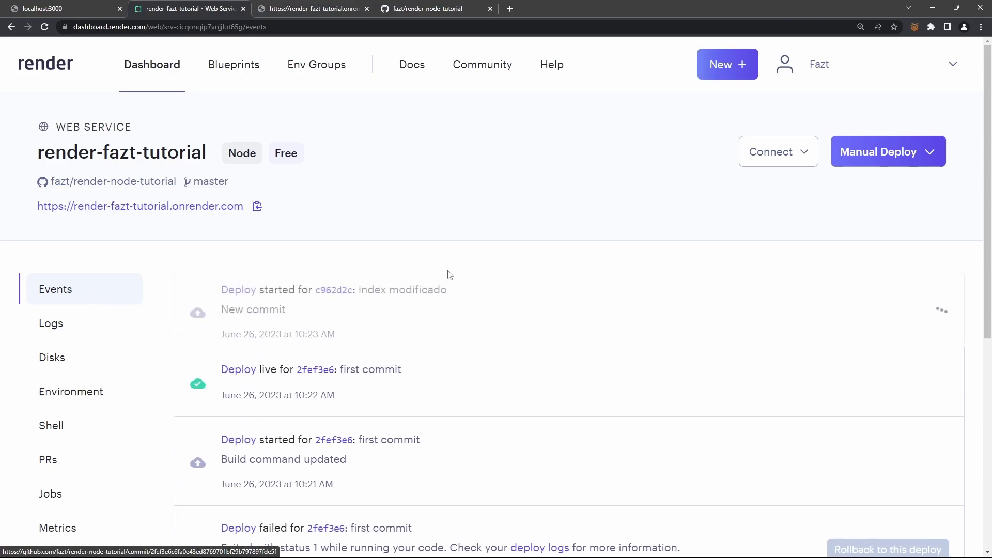
scroll(361, 269, "down", 1)
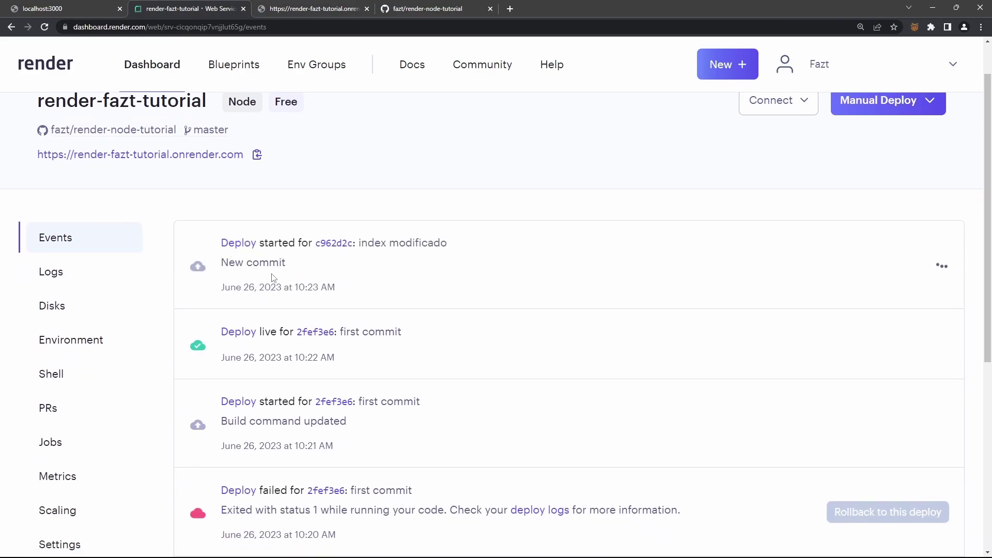
left_click_drag(361, 244, 448, 245)
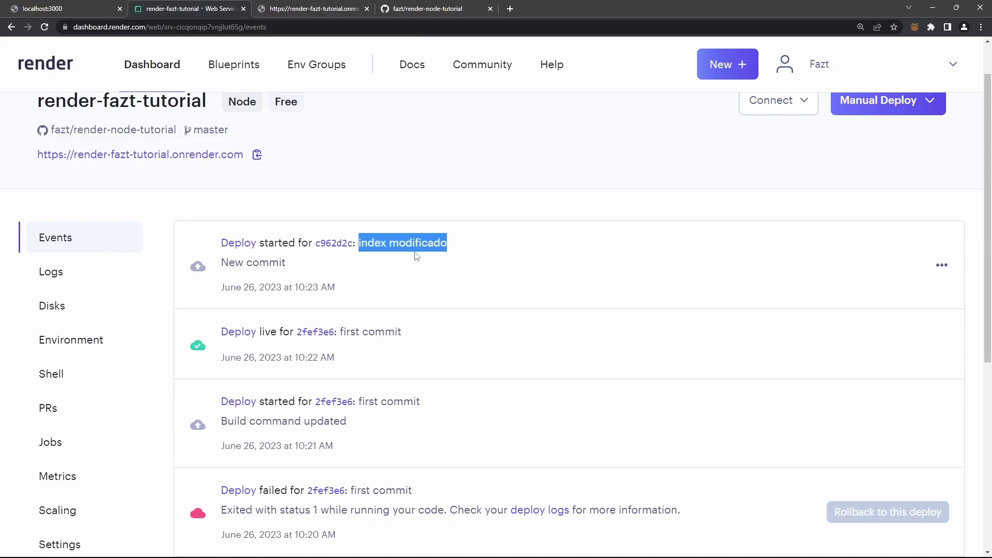
scroll(487, 284, "up", 2)
scroll(487, 283, "down", 3)
scroll(491, 284, "up", 3)
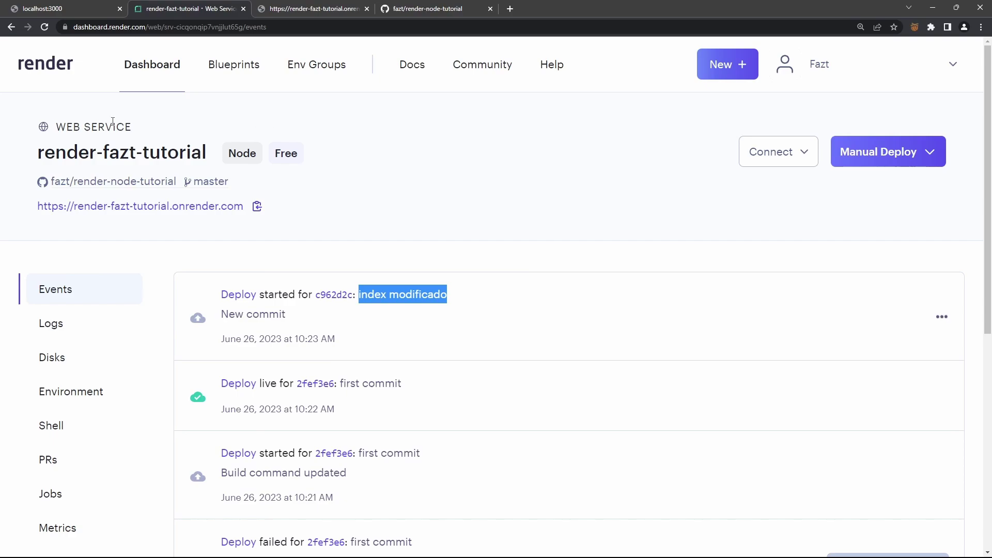
left_click(176, 76)
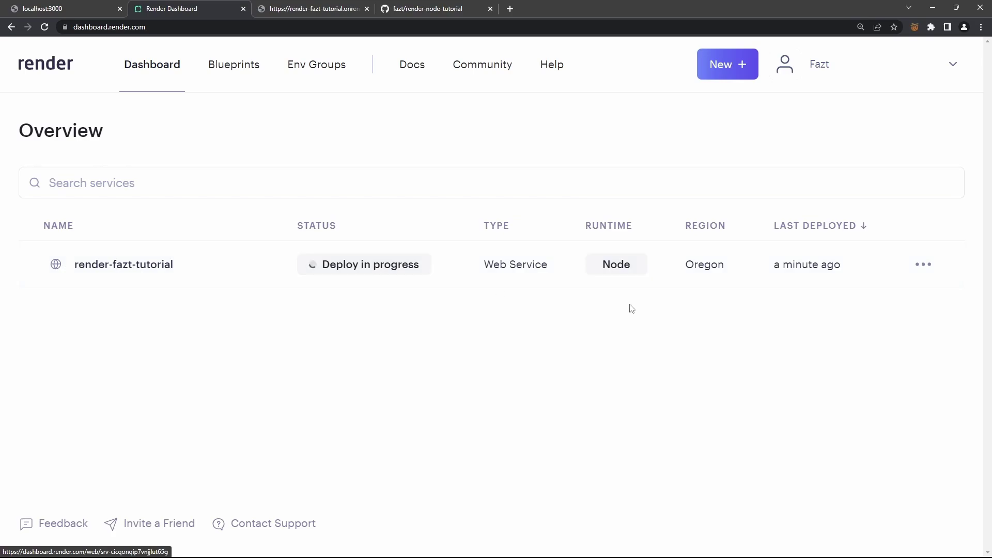
Start a new PostgreSQL database named mypostgrestest with database name ecommercedb and a database user.
left_click(728, 72)
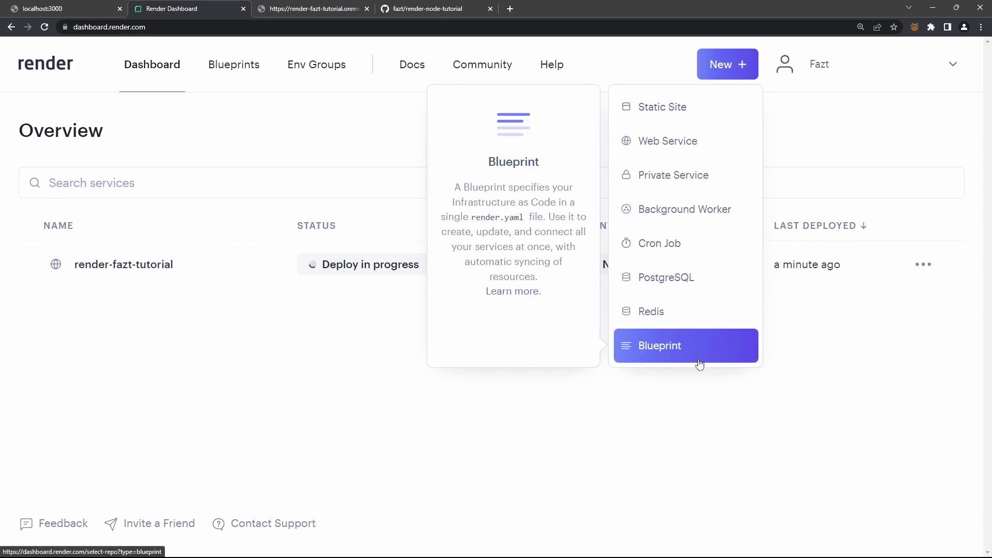
left_click(671, 280)
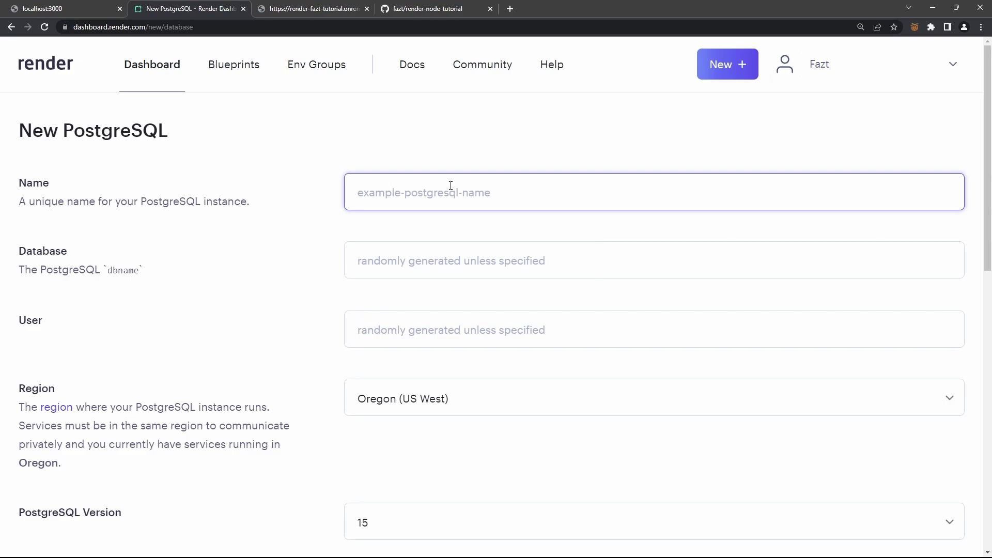
type("my")
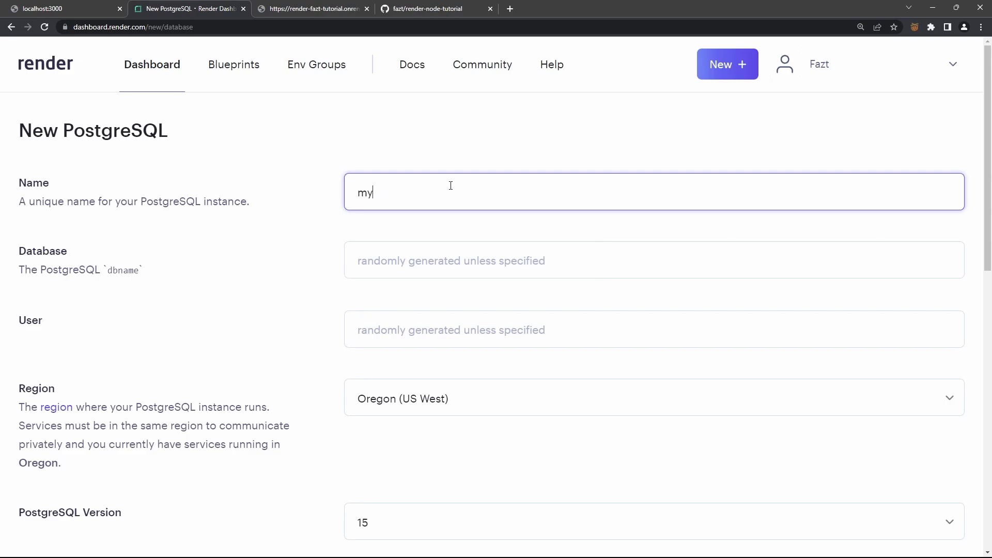
type("postgrestest")
scroll(325, 225, "down", 1)
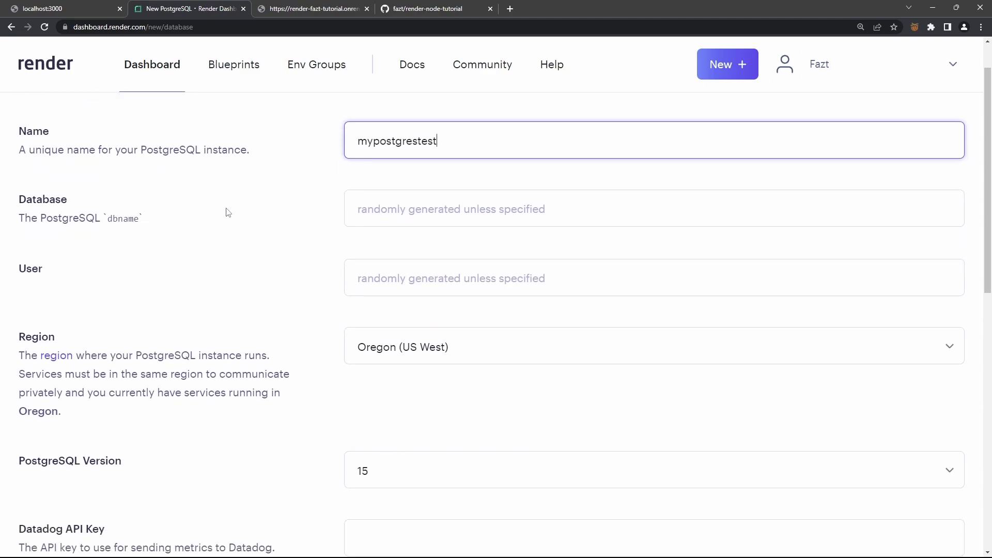
left_click_drag(172, 219, 4, 222)
left_click(479, 207)
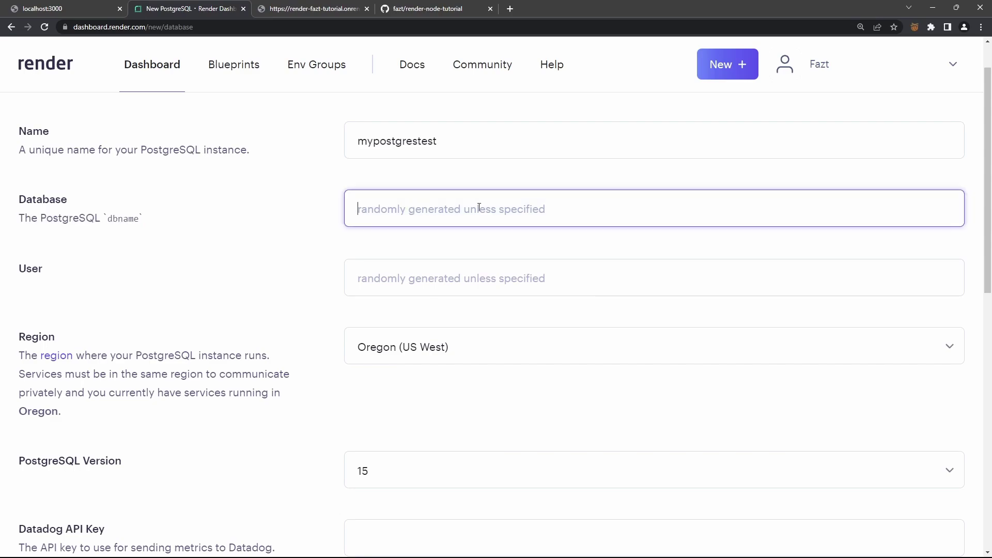
type("ecommercedb")
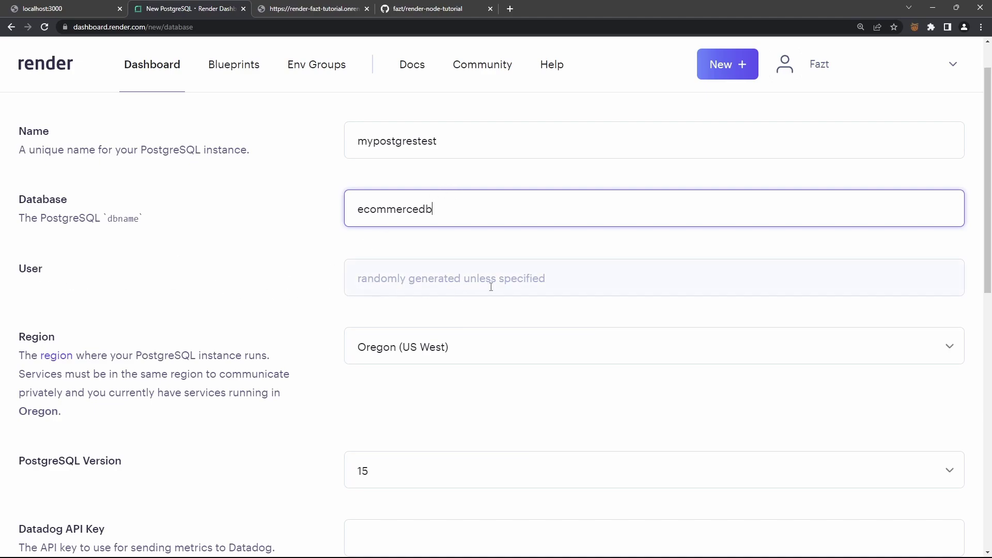
left_click(361, 286)
type("fazt")
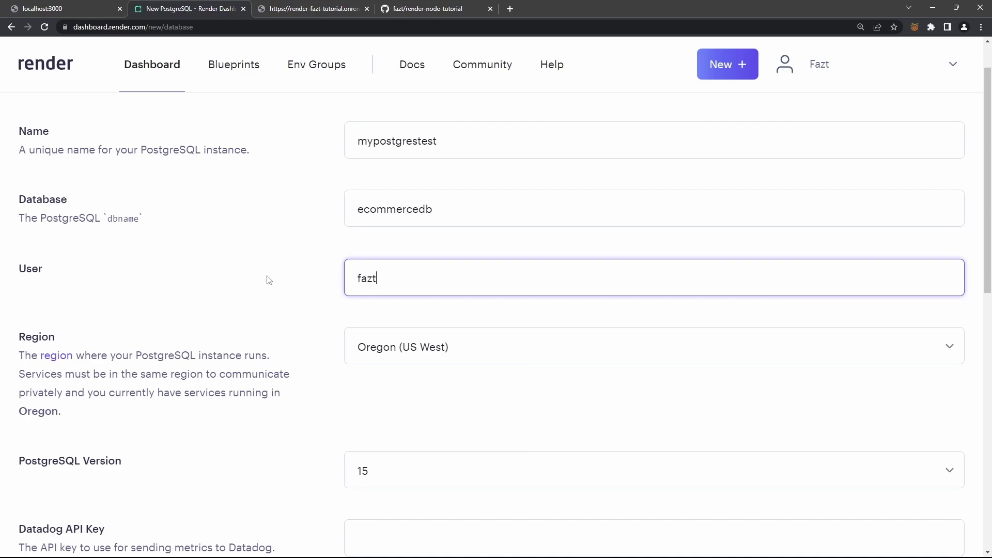
Keep the Oregon (US West) region, PostgreSQL 15 and Free instance, then create the database.
scroll(268, 280, "down", 2)
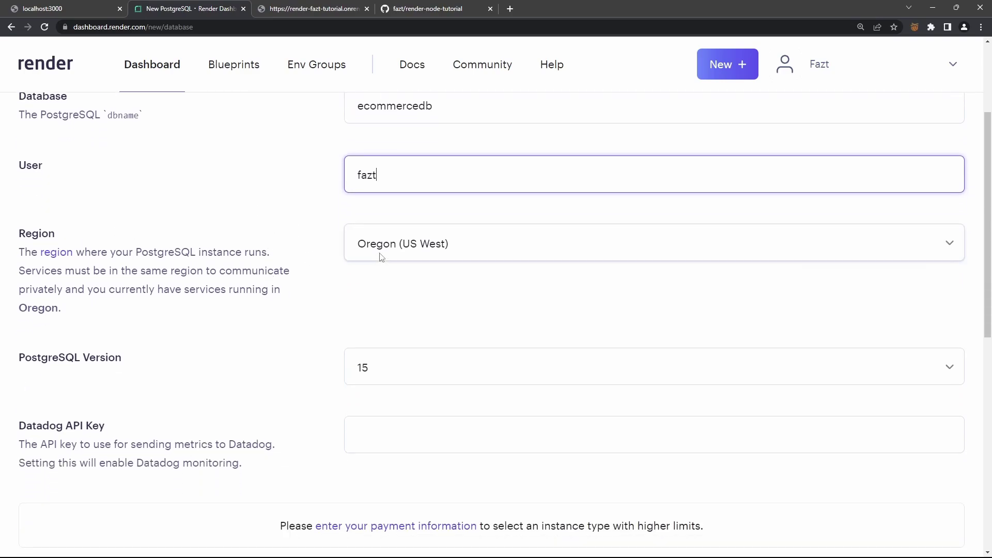
left_click(380, 255)
left_click(319, 209)
scroll(319, 210, "down", 2)
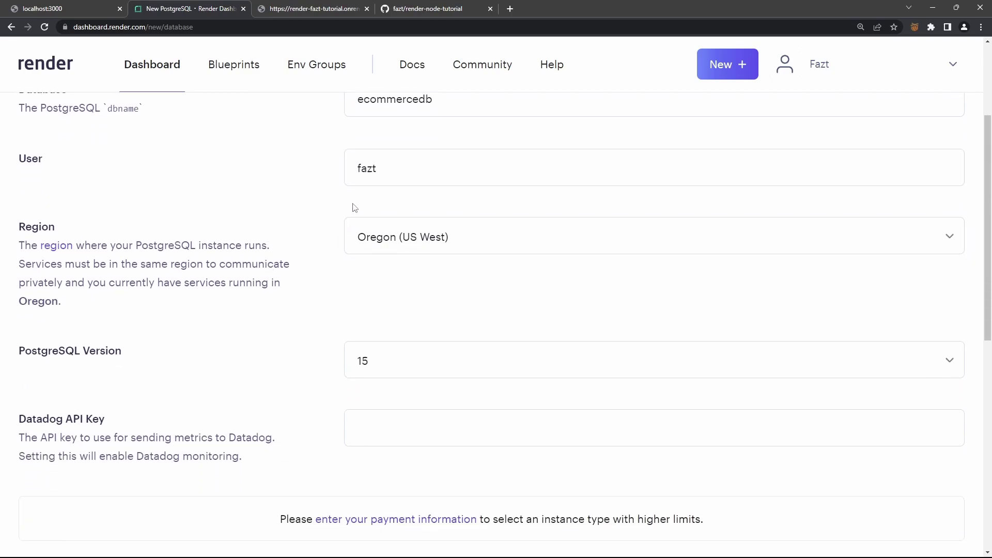
left_click(441, 272)
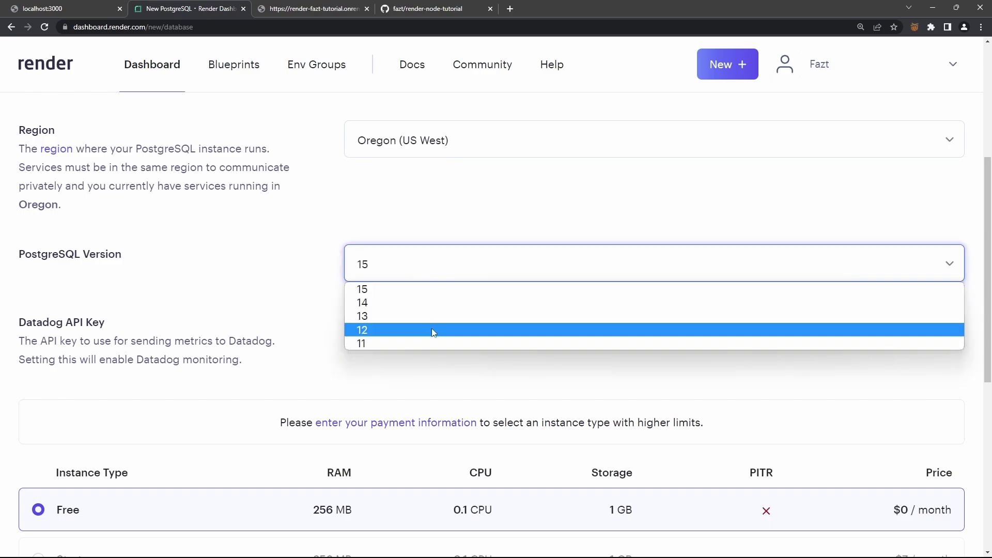
left_click(283, 238)
scroll(308, 239, "down", 2)
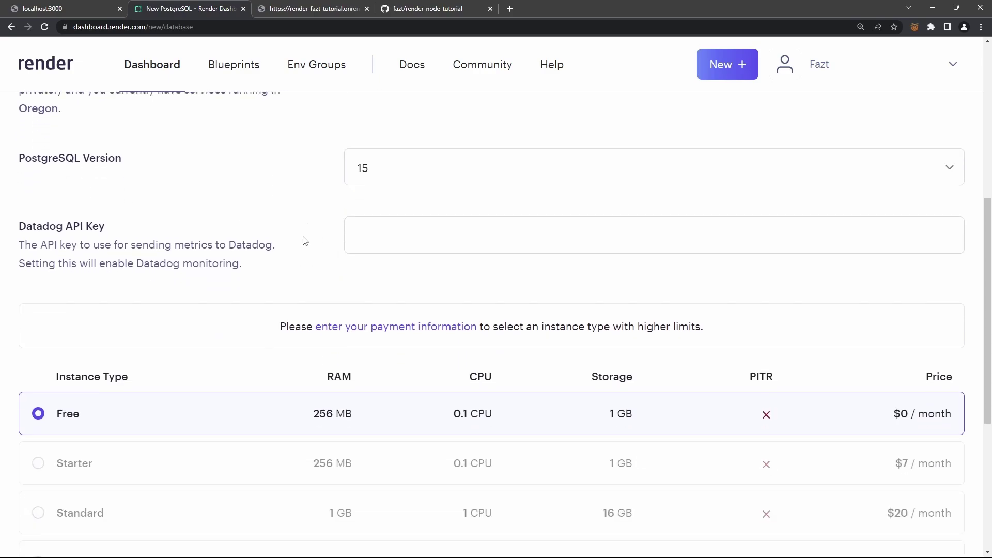
left_click_drag(133, 223, 19, 217)
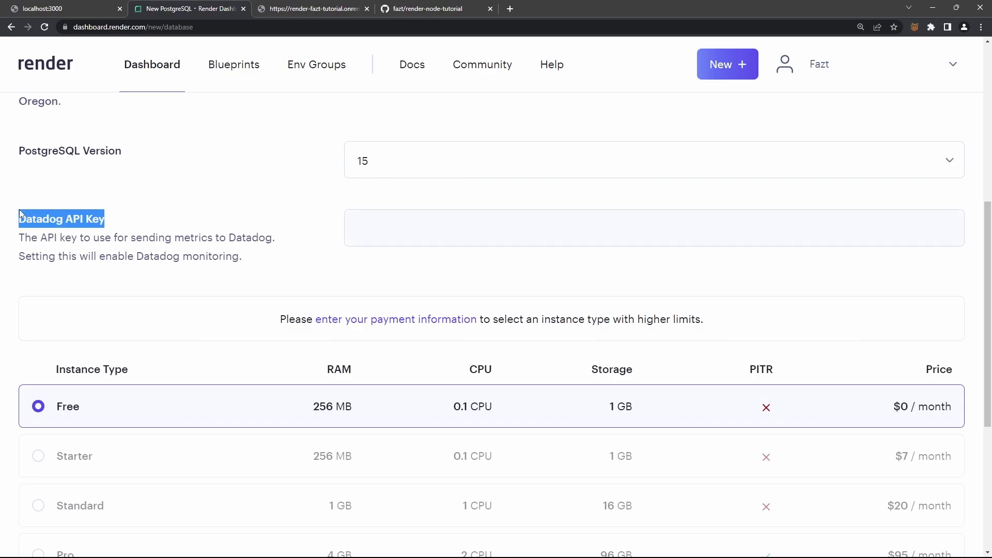
left_click(253, 221)
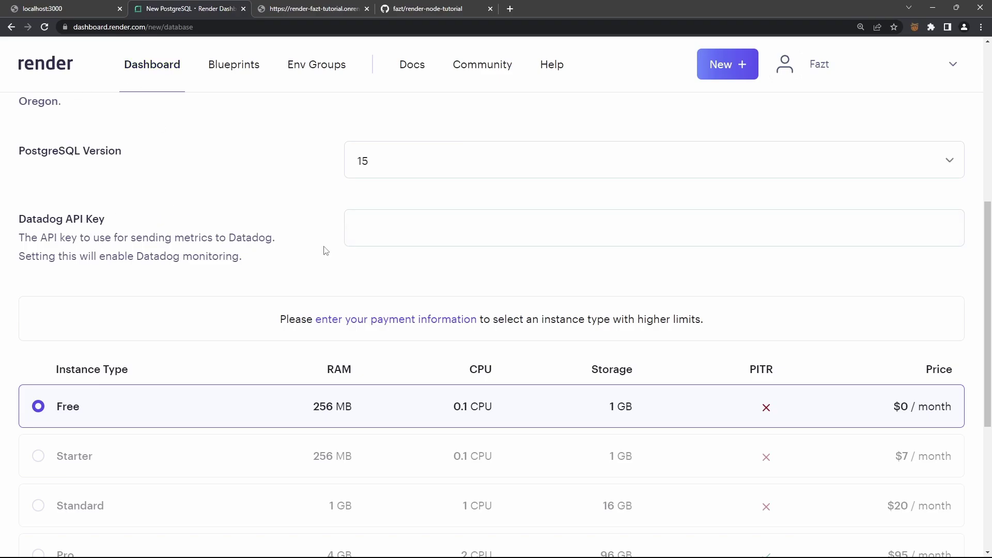
scroll(388, 243, "down", 4)
scroll(406, 227, "down", 1)
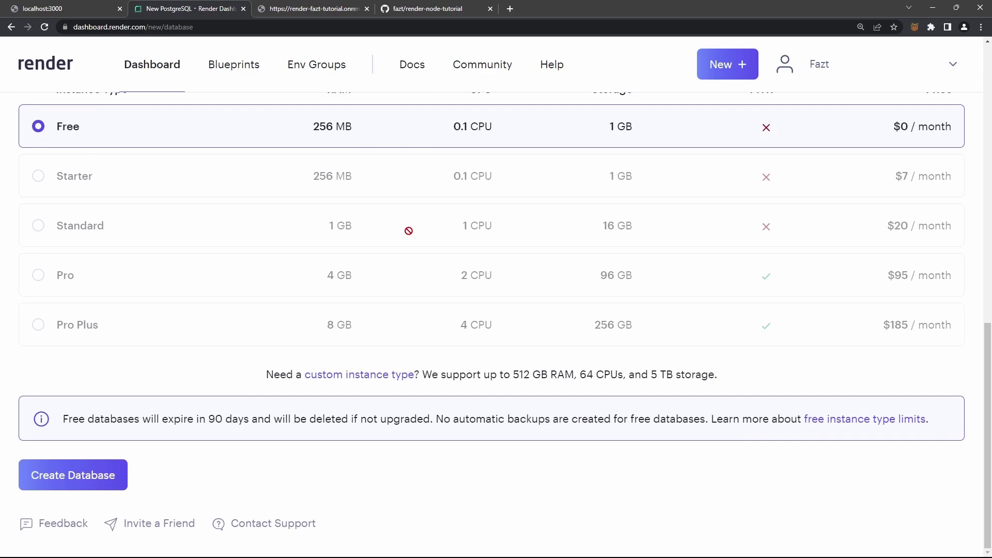
scroll(408, 230, "up", 2)
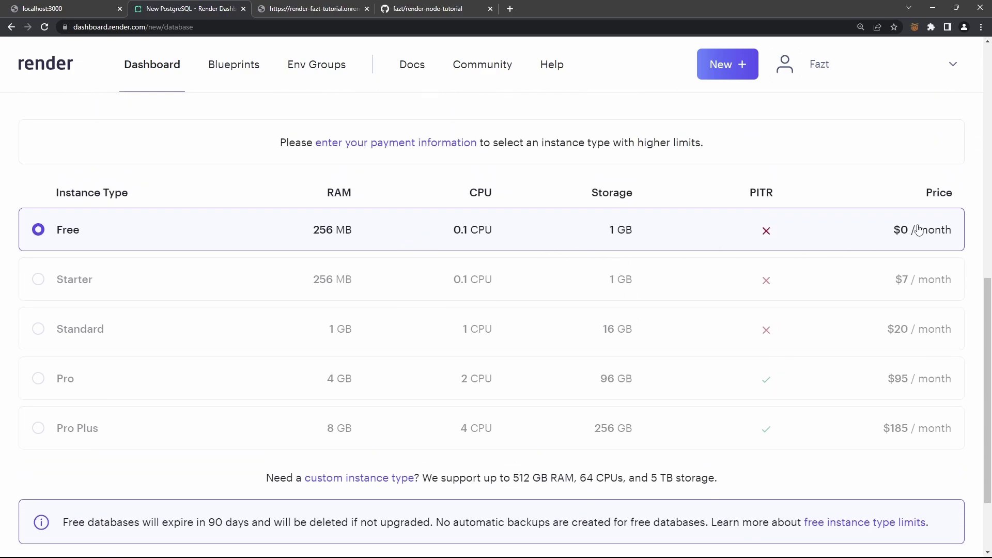
scroll(161, 311, "down", 2)
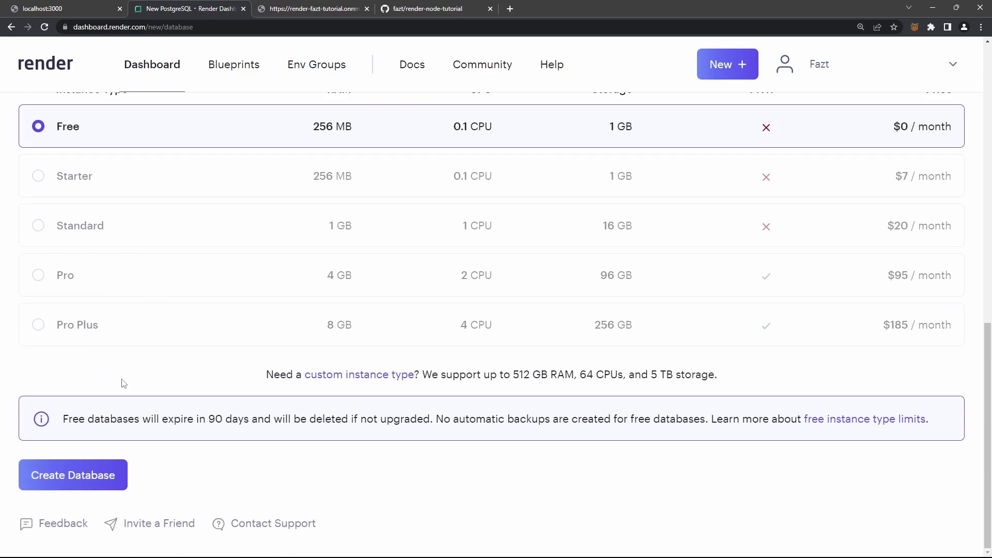
left_click(93, 470)
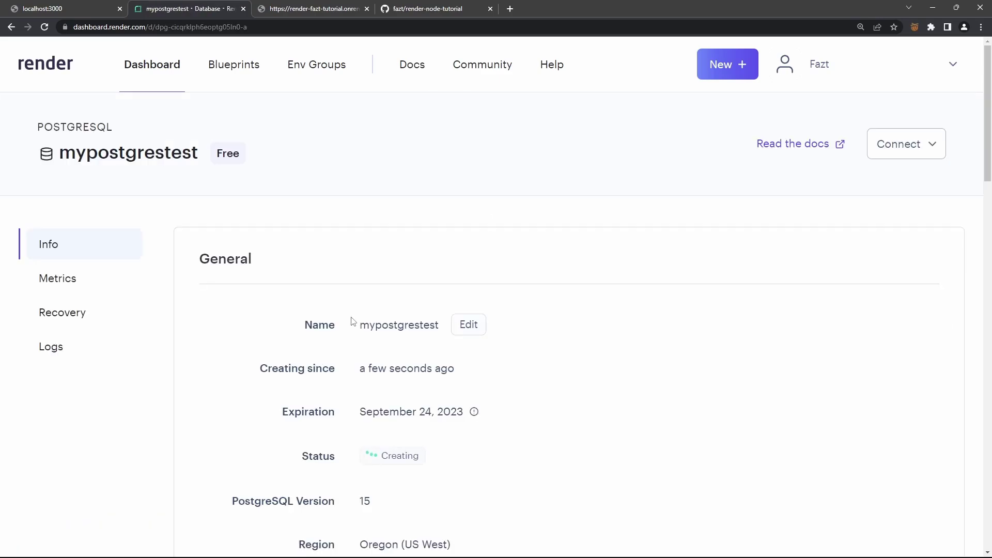
scroll(483, 275, "down", 2)
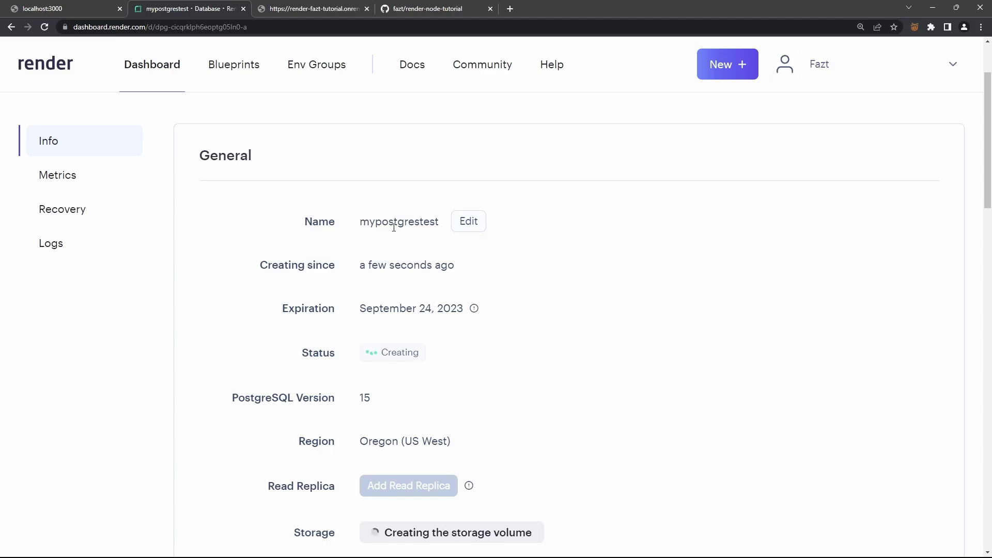
scroll(402, 217, "down", 2)
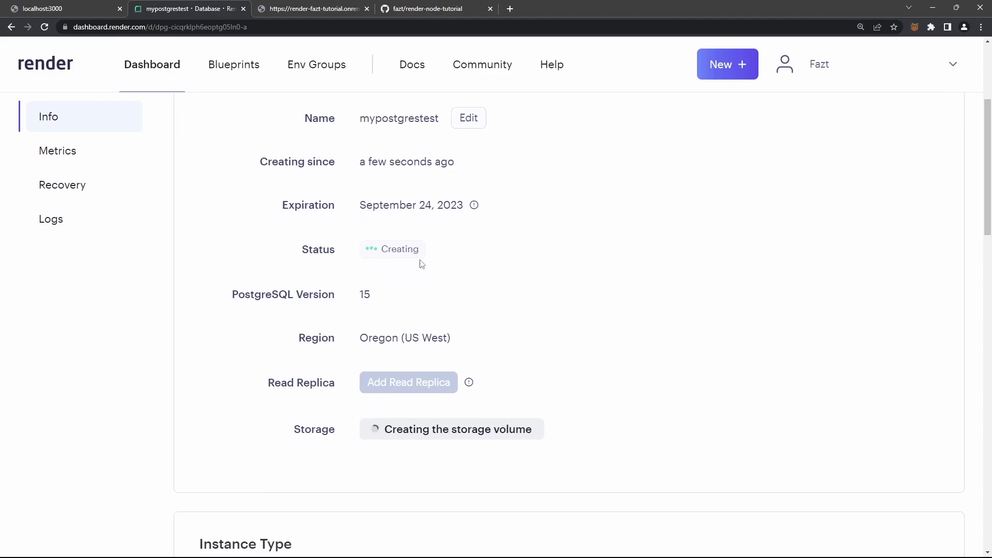
scroll(459, 274, "down", 7)
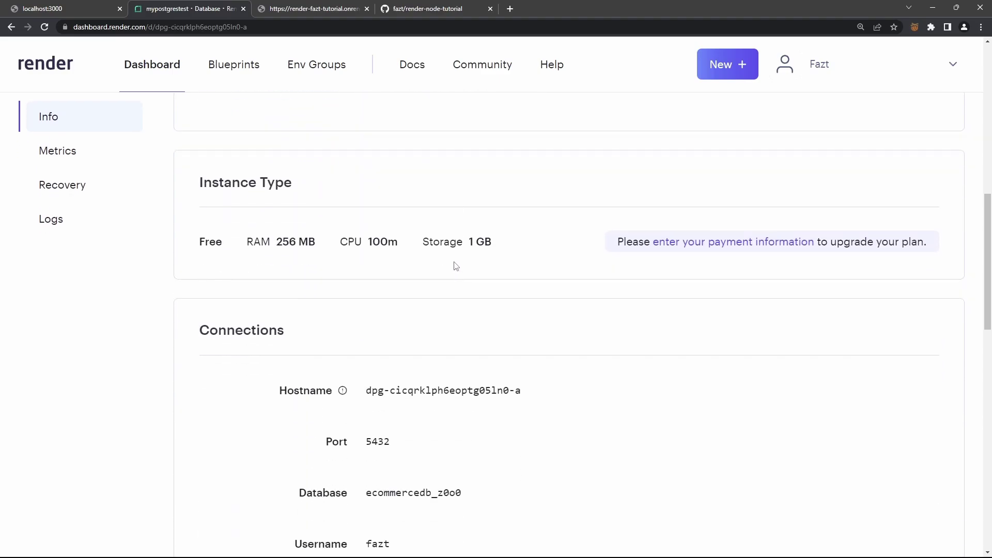
scroll(455, 267, "down", 8)
scroll(456, 266, "up", 5)
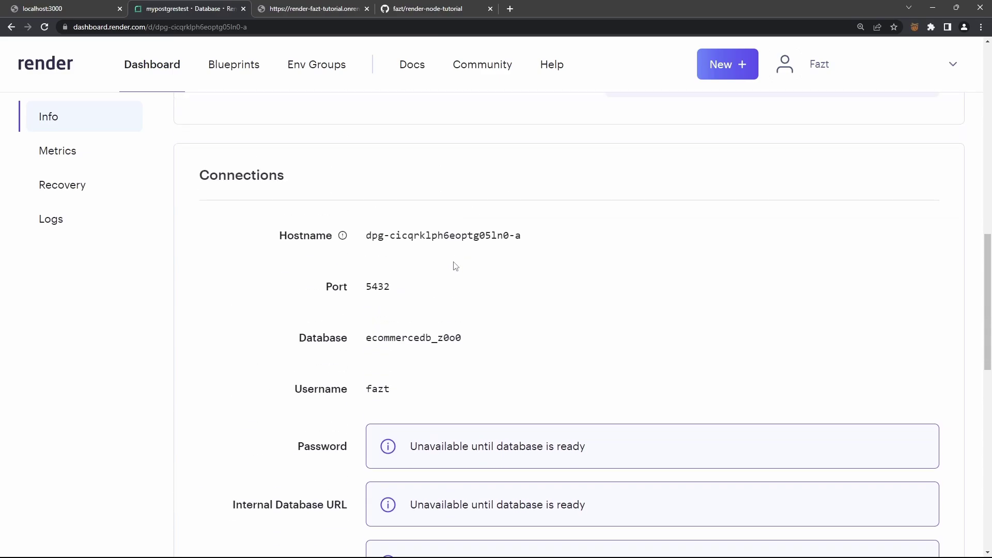
scroll(455, 266, "down", 3)
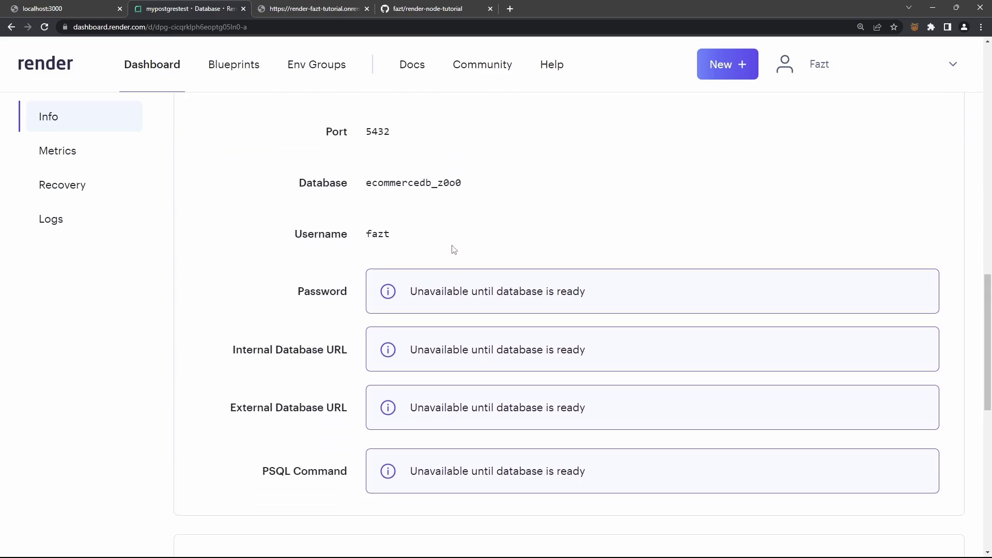
left_click_drag(420, 238, 357, 237)
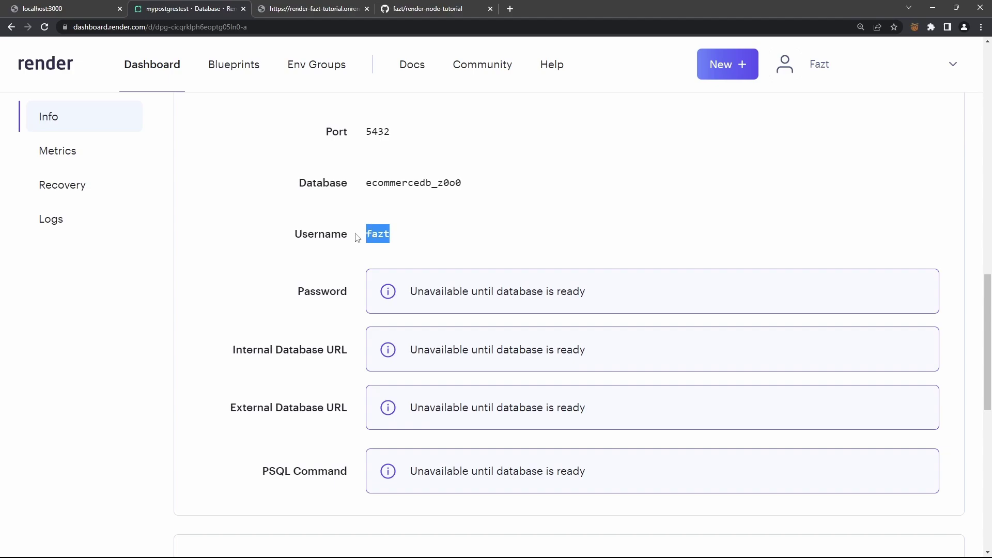
left_click_drag(365, 183, 468, 186)
scroll(408, 211, "up", 2)
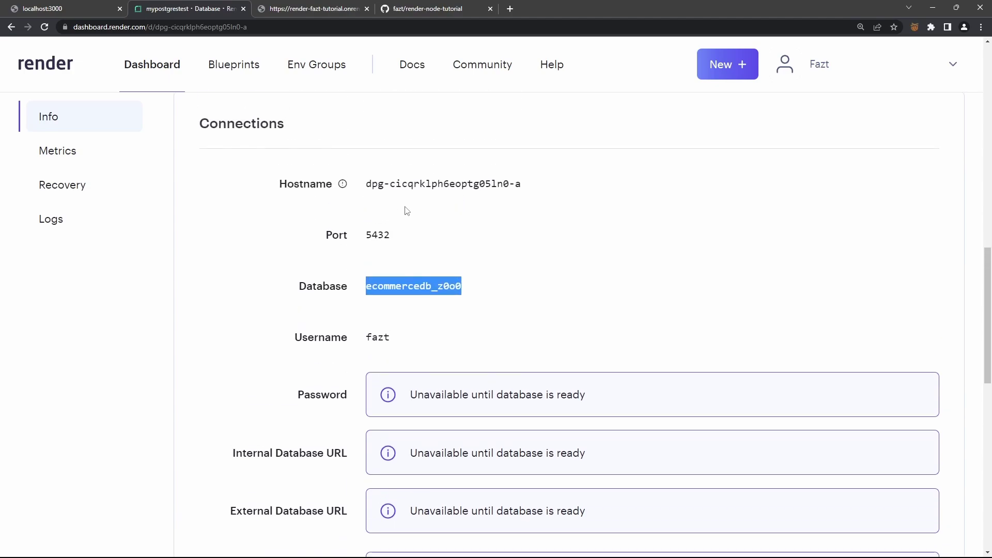
left_click_drag(400, 237, 368, 237)
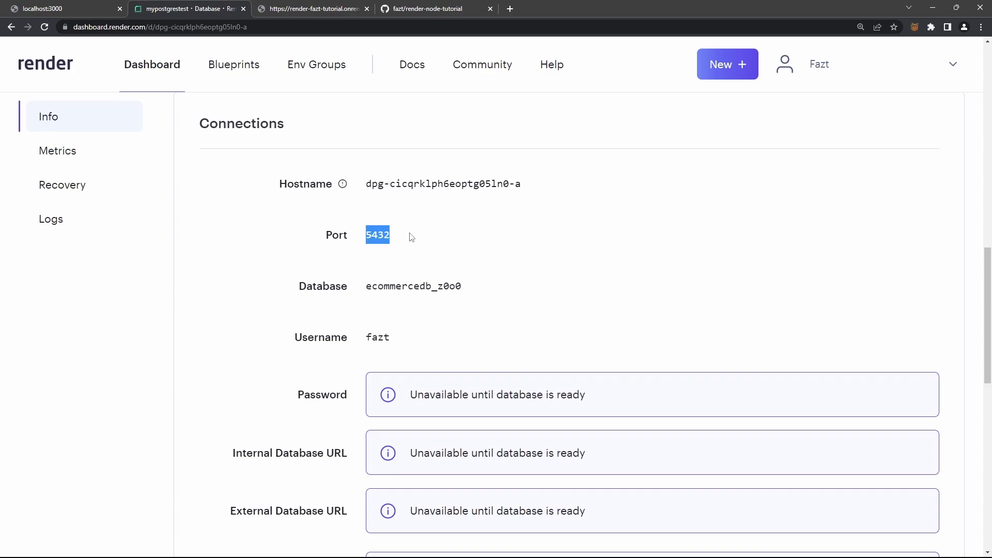
left_click_drag(543, 188, 370, 194)
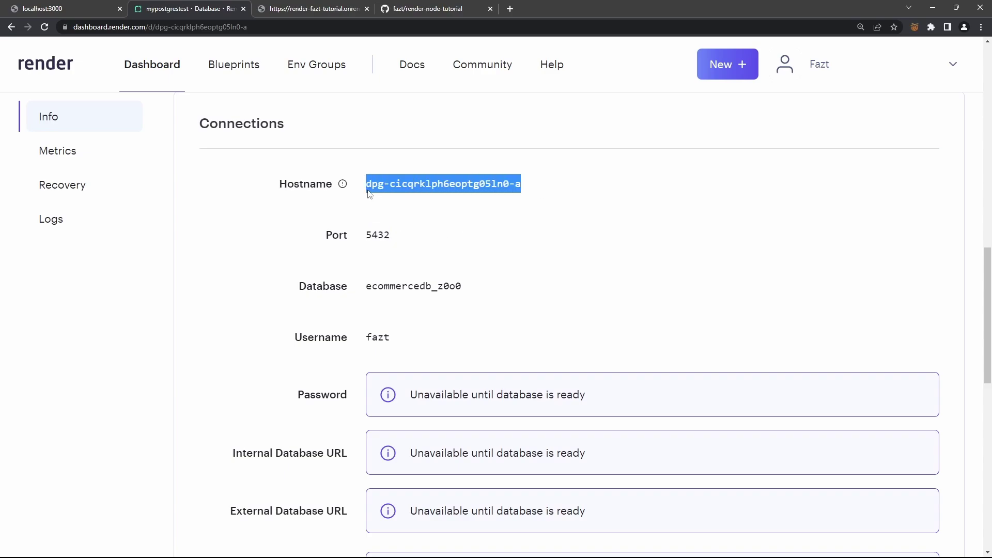
scroll(485, 247, "down", 3)
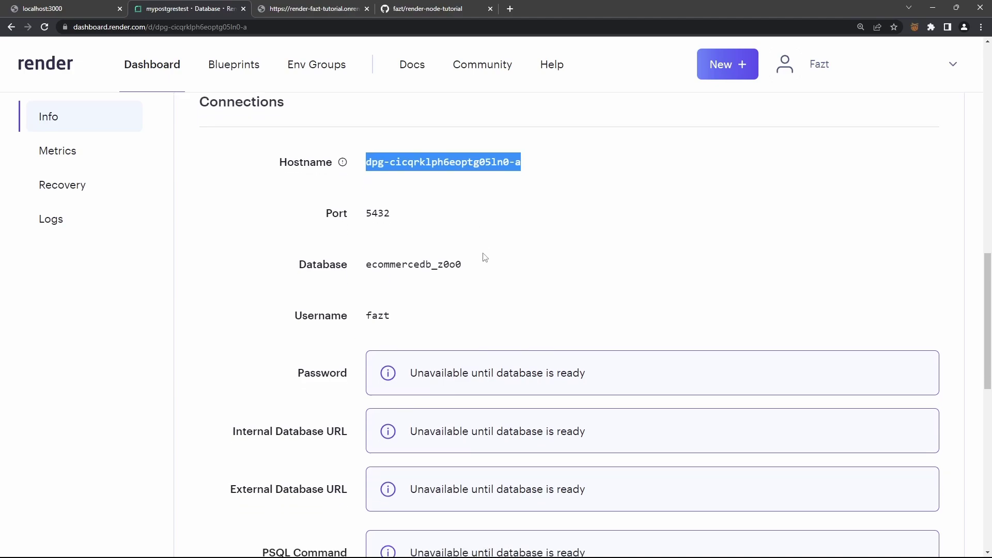
scroll(486, 244, "up", 3)
scroll(485, 244, "down", 3)
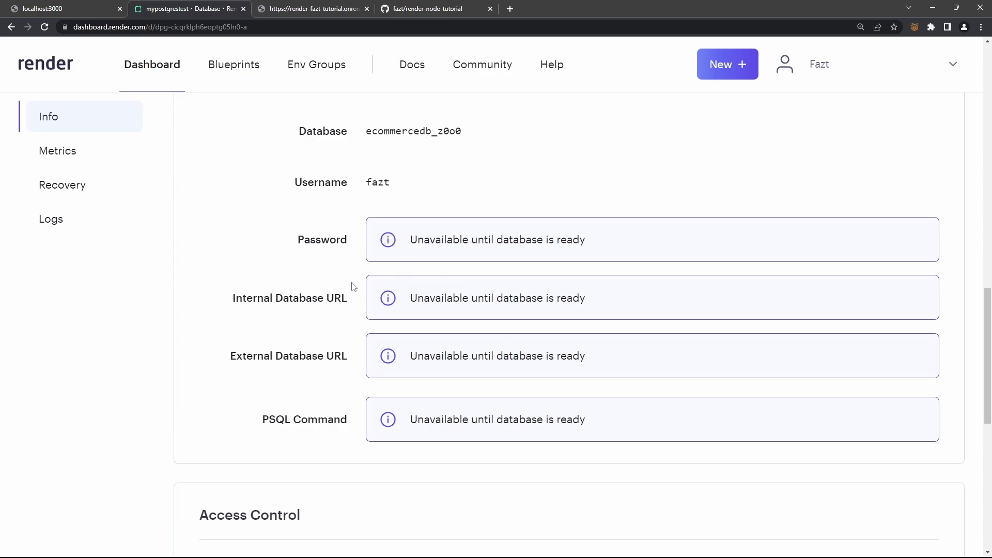
scroll(350, 282, "down", 1)
Reveal the External Database URL and examine its username, password and database name parts.
left_click_drag(243, 247, 350, 236)
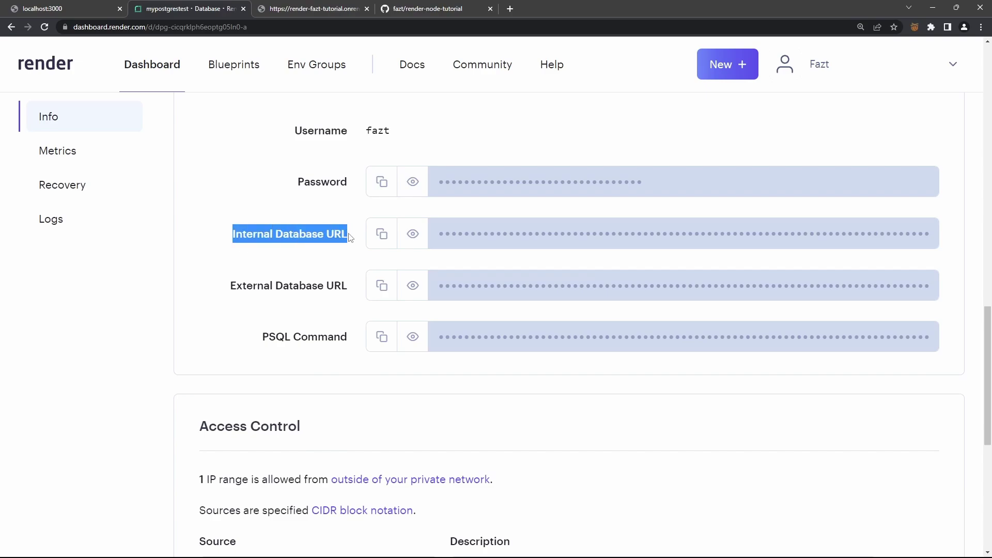
left_click_drag(230, 288, 351, 290)
left_click(335, 271)
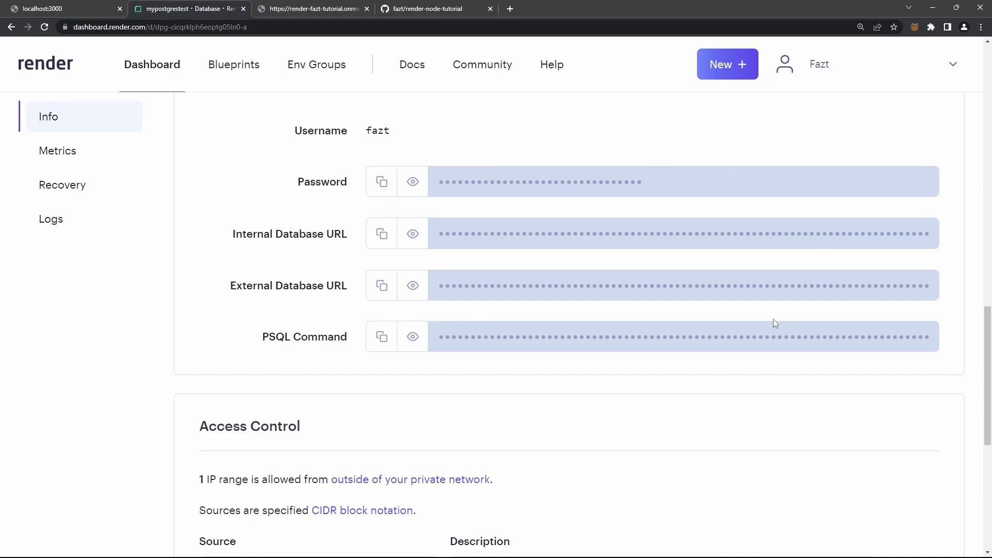
left_click(412, 286)
left_click(448, 295)
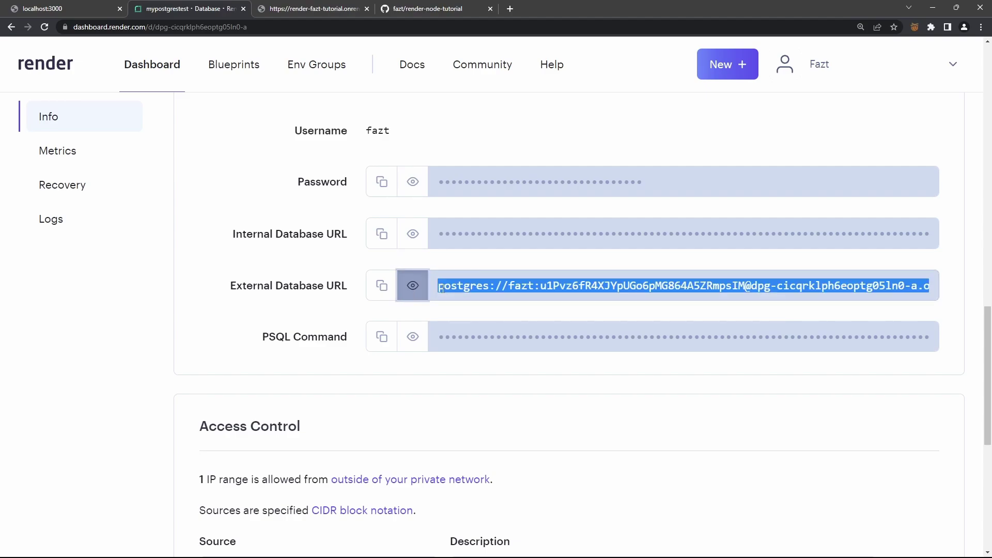
left_click(590, 292)
double_click(536, 289)
left_click(536, 288)
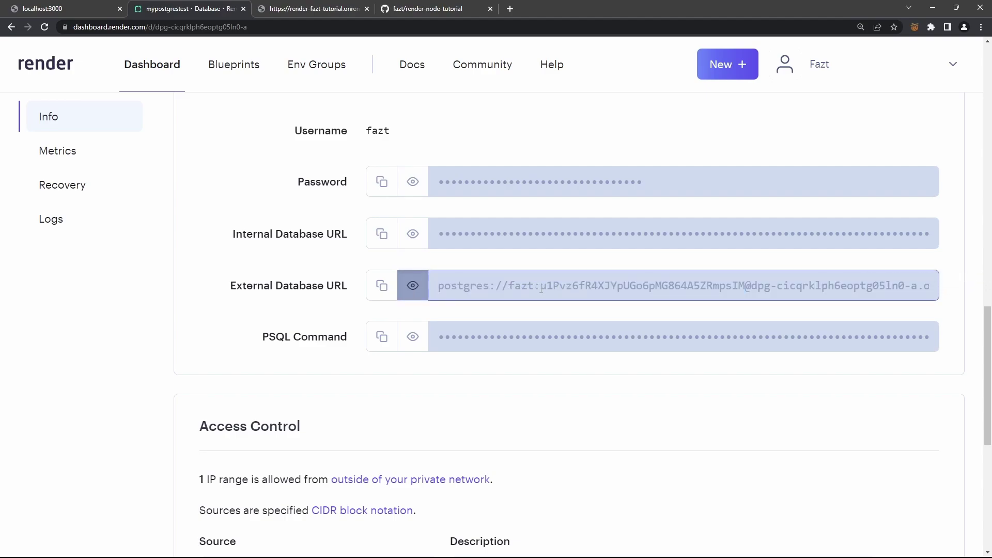
double_click(533, 288)
left_click_drag(540, 288, 919, 284)
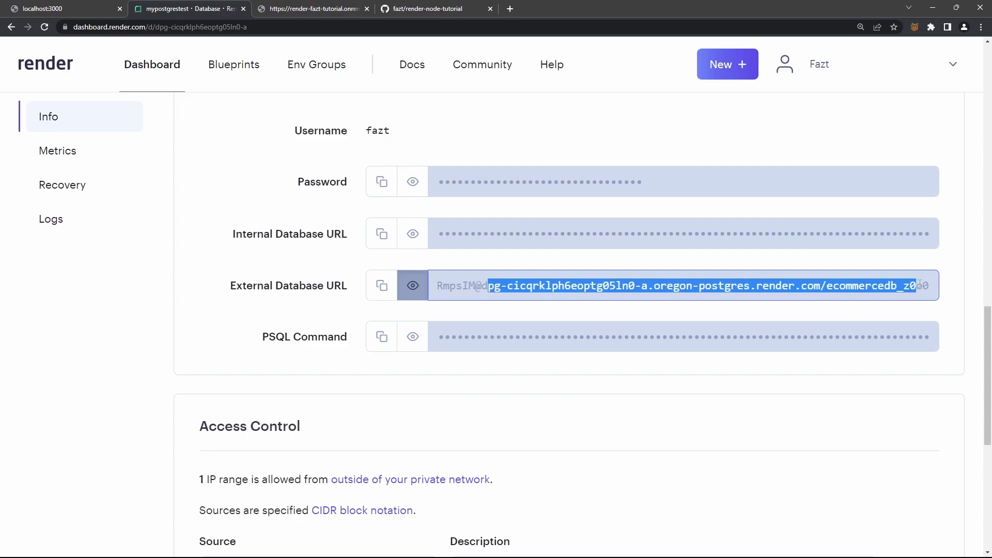
left_click(794, 293)
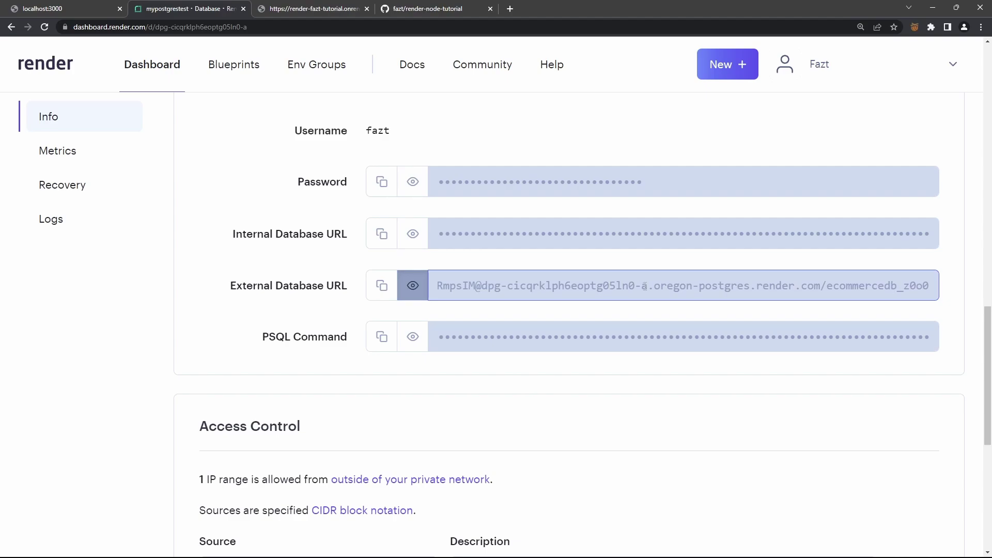
left_click_drag(817, 286, 930, 286)
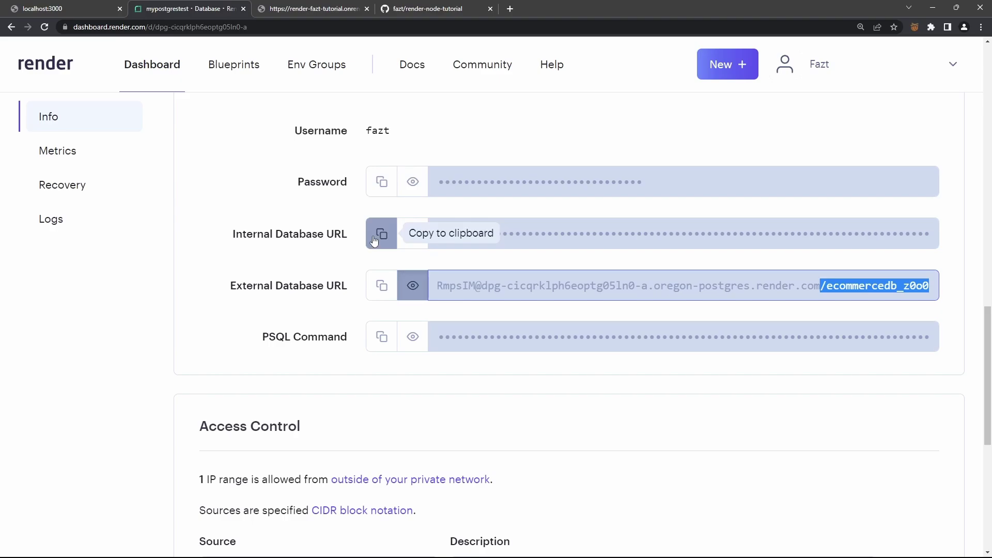
Reveal the Internal Database URL and copy it to the clipboard.
left_click(413, 233)
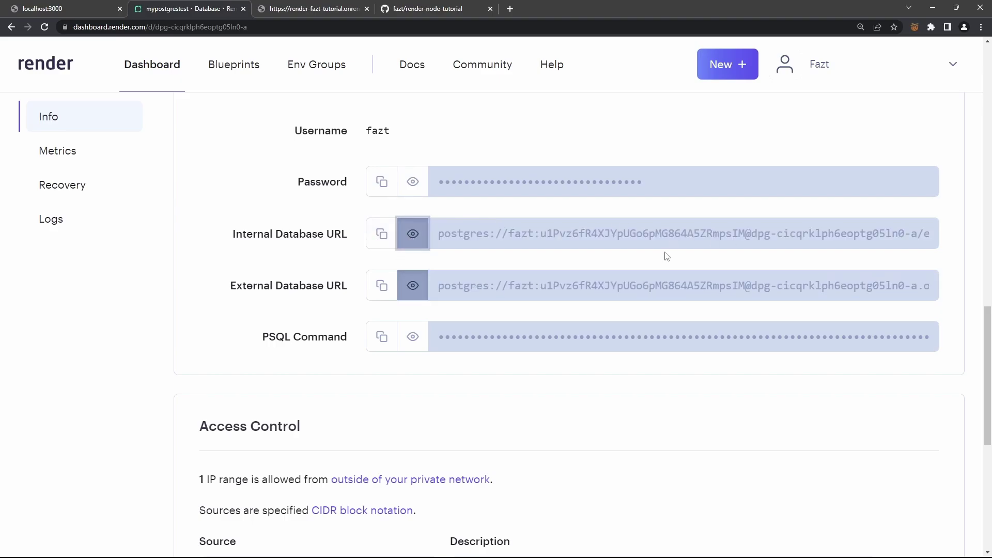
left_click(381, 234)
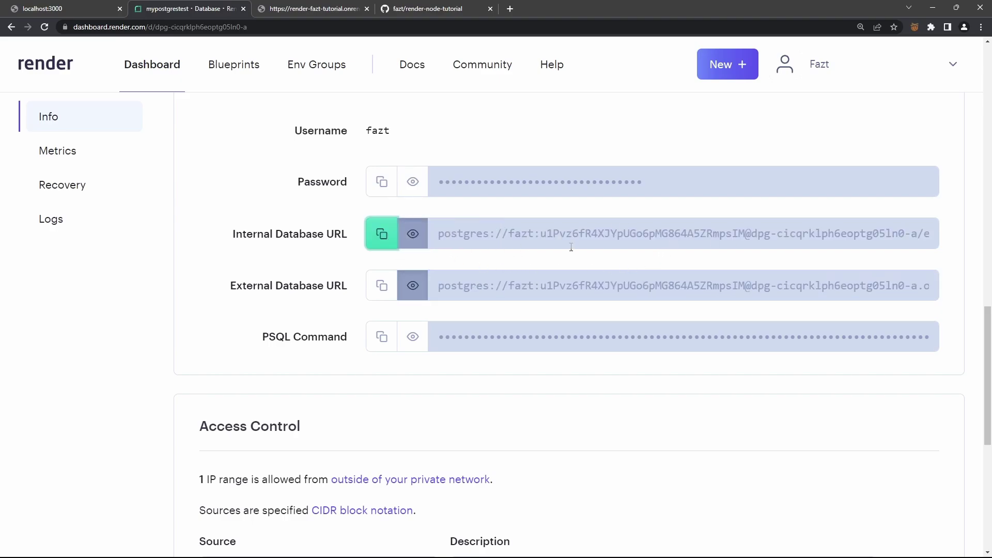
scroll(571, 247, "up", 4)
Note the 0.0.0.0/0 allowed IP range and copy mypostgrestest's internal database URL.
scroll(655, 299, "up", 8)
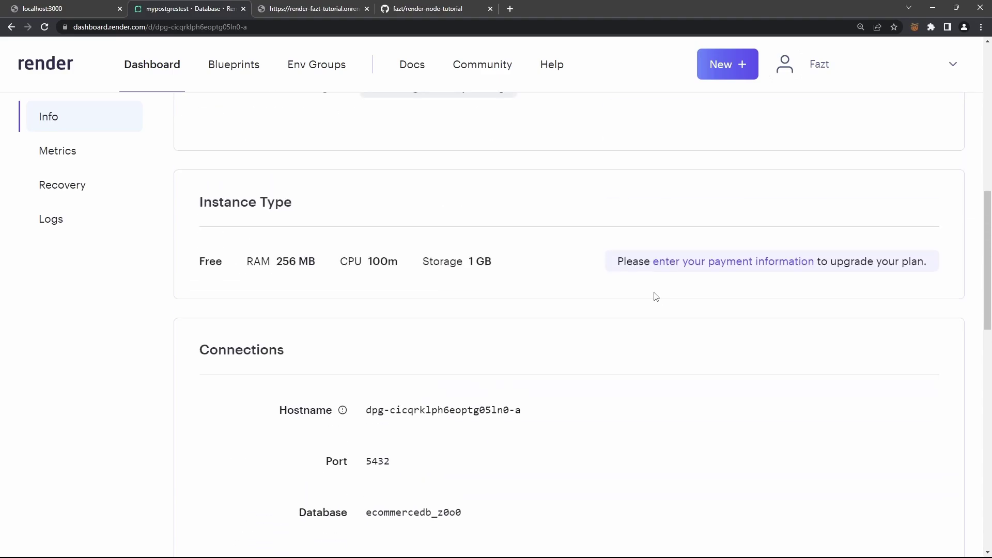
scroll(655, 296, "down", 17)
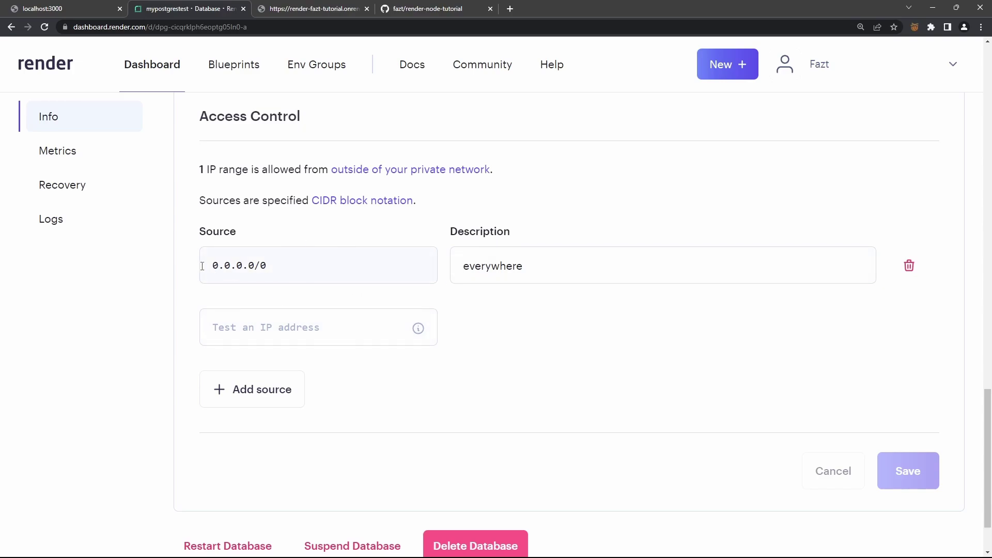
left_click_drag(202, 266, 268, 269)
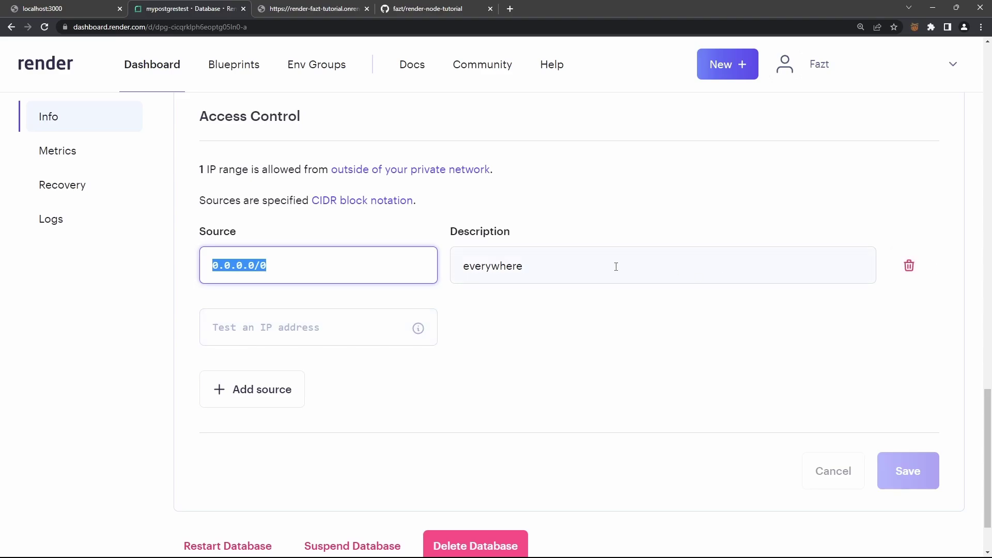
scroll(603, 275, "up", 8)
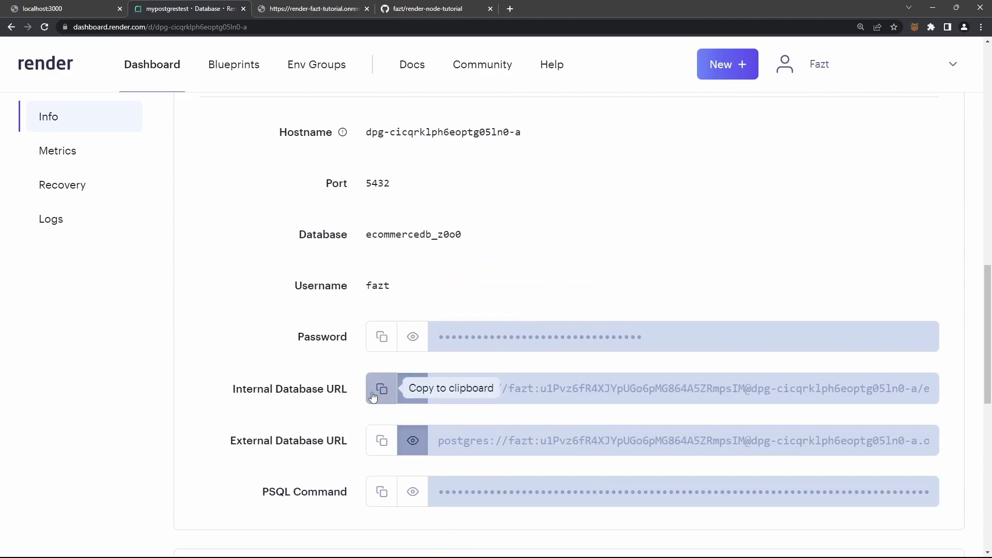
left_click(381, 389)
scroll(533, 272, "up", 6)
scroll(535, 272, "up", 7)
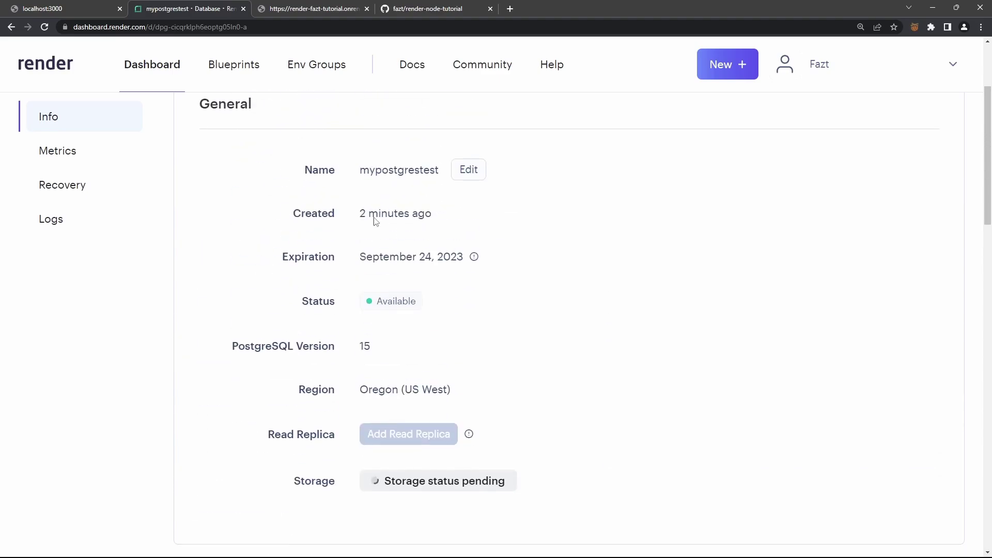
Return to Visual Studio Code with the caret in index.js.
mouse_move(508, 523)
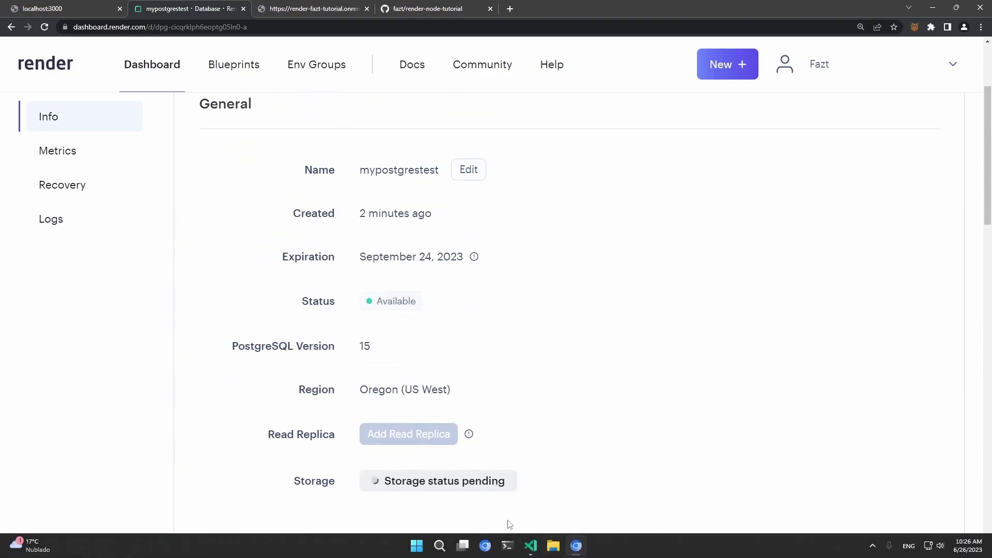
left_click(530, 545)
left_click(597, 216)
Run npm i pg in the terminal and confirm 16 packages were added with 0 vulnerabilities.
key("ctrl+j")
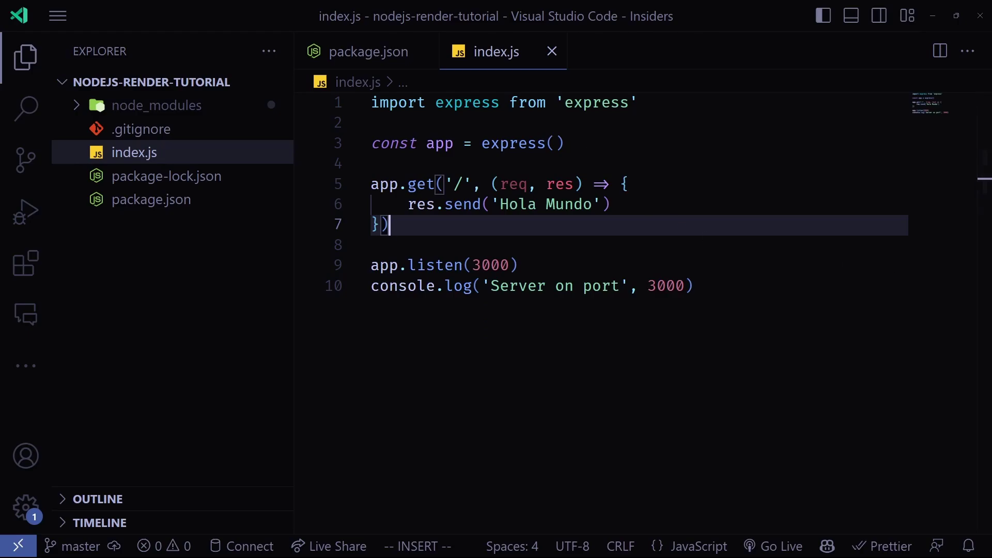
left_click(600, 399)
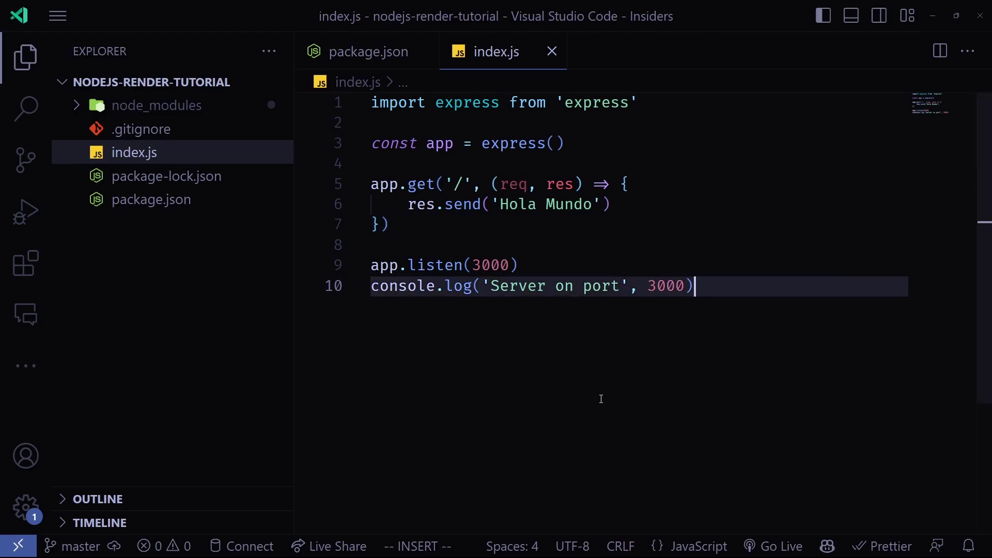
key("ctrl+j")
type("npm i pg")
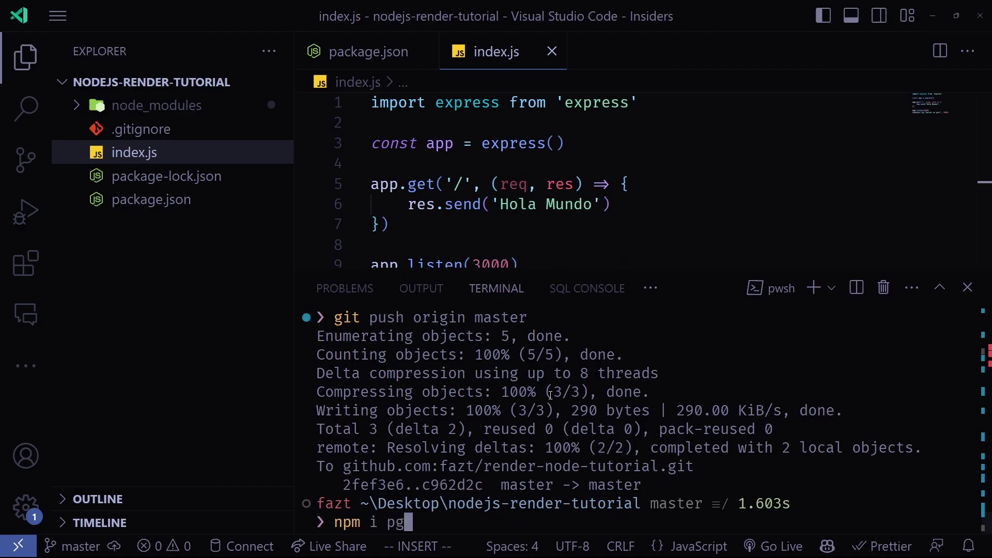
key("Return")
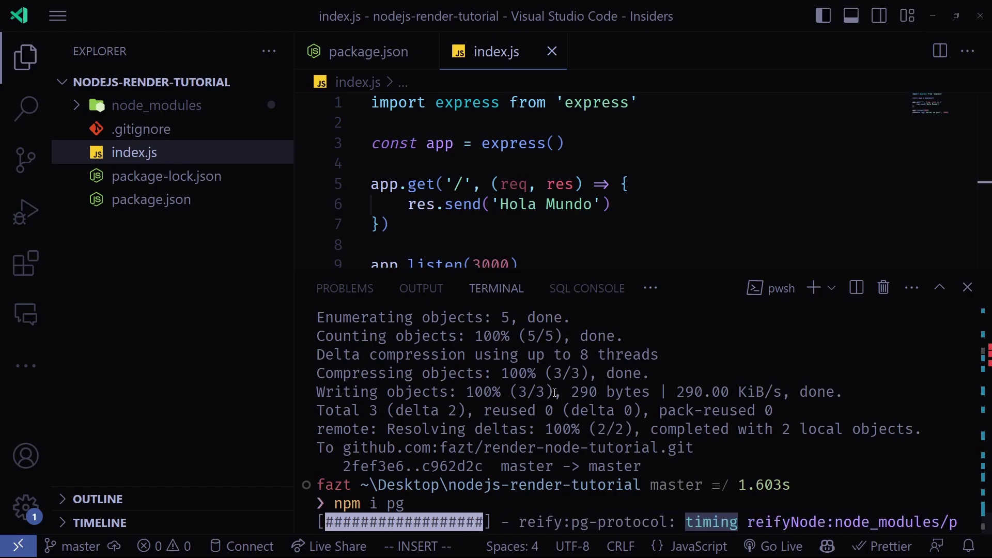
key("ctrl+j")
left_click(617, 124)
key("ctrl+j")
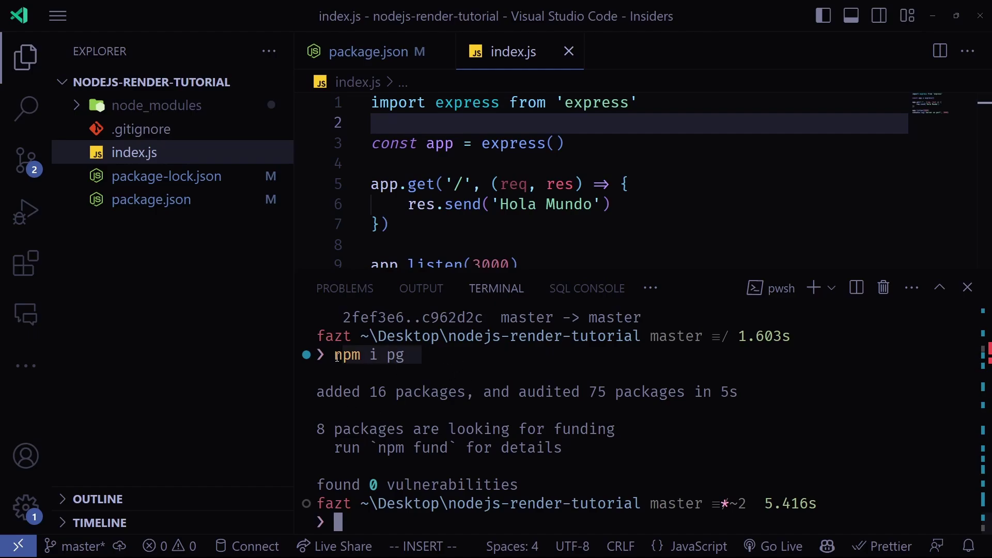
Add import pg from 'pg' on line 2 of index.js.
key("ctrl+j")
key("Escape")
type("iimp")
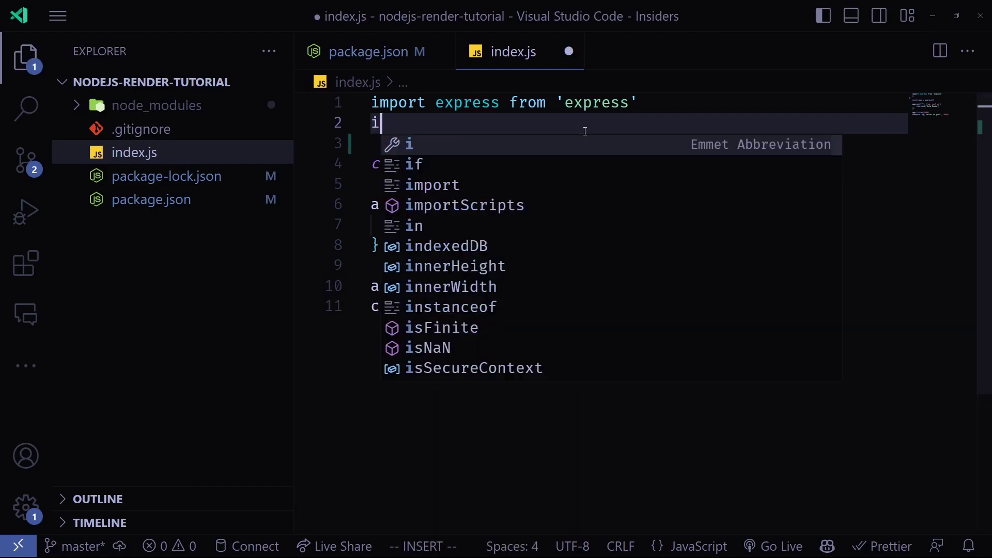
key("Tab")
type("pg")
key("Tab")
type("pg")
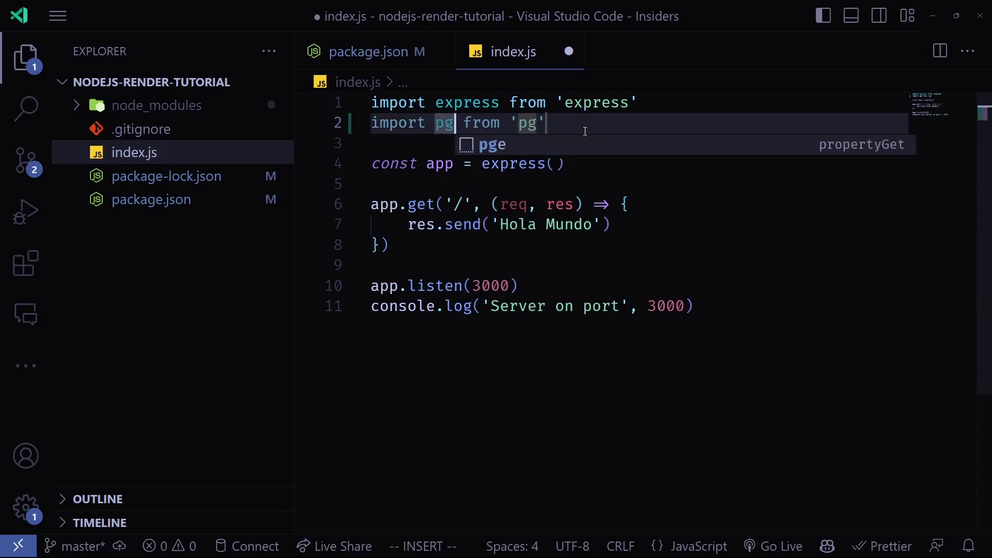
key("Escape")
Write a pg.Pool({ }) call below the const app line.
key("j")
key("j")
key("j")
key("j")
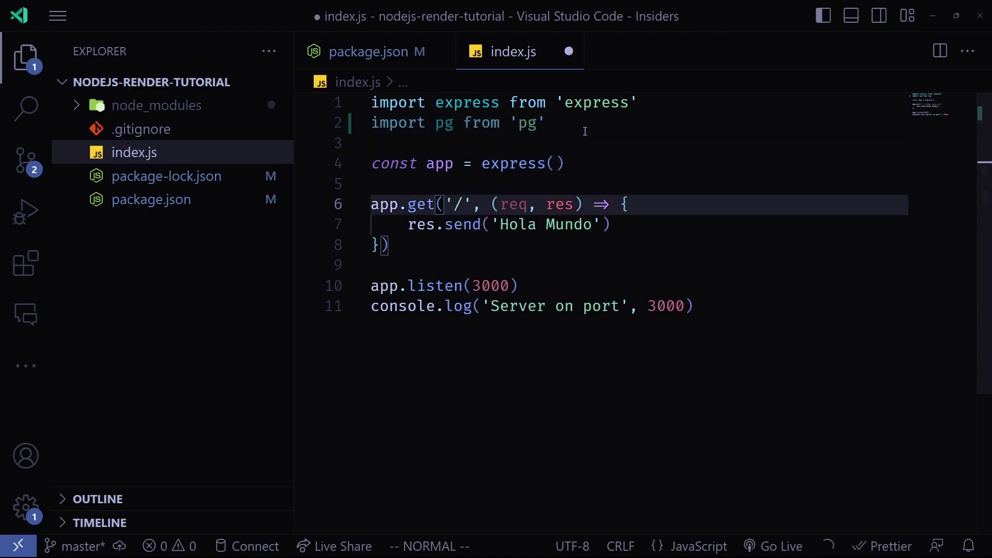
key("k")
key("k")
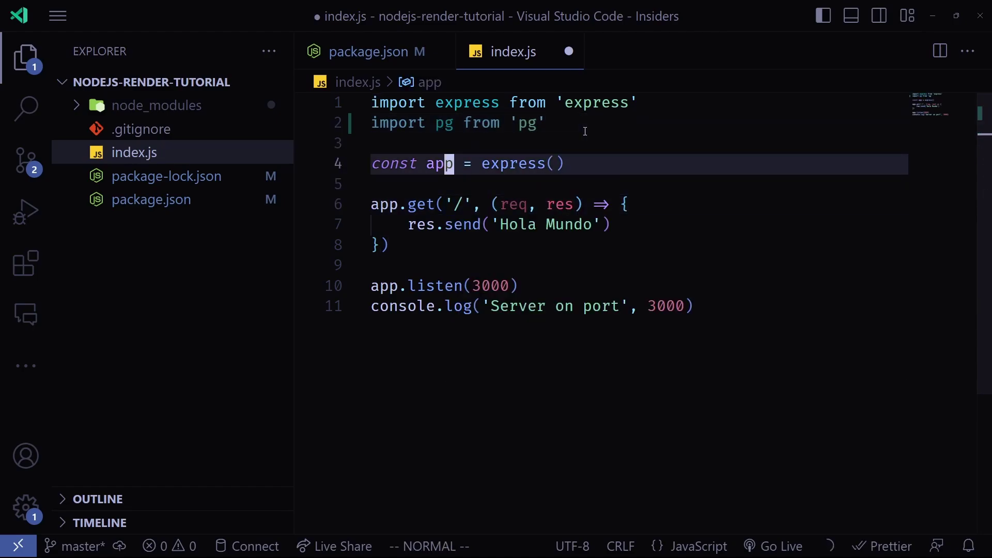
type("opg.")
key("Caps_Lock")
type("P")
key("Caps_Lock")
type("oo")
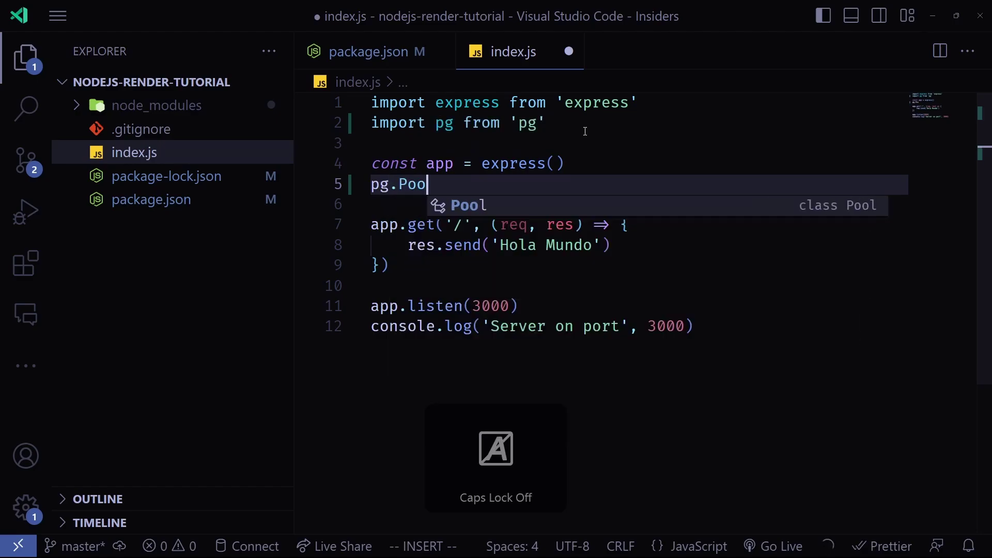
type("l(")
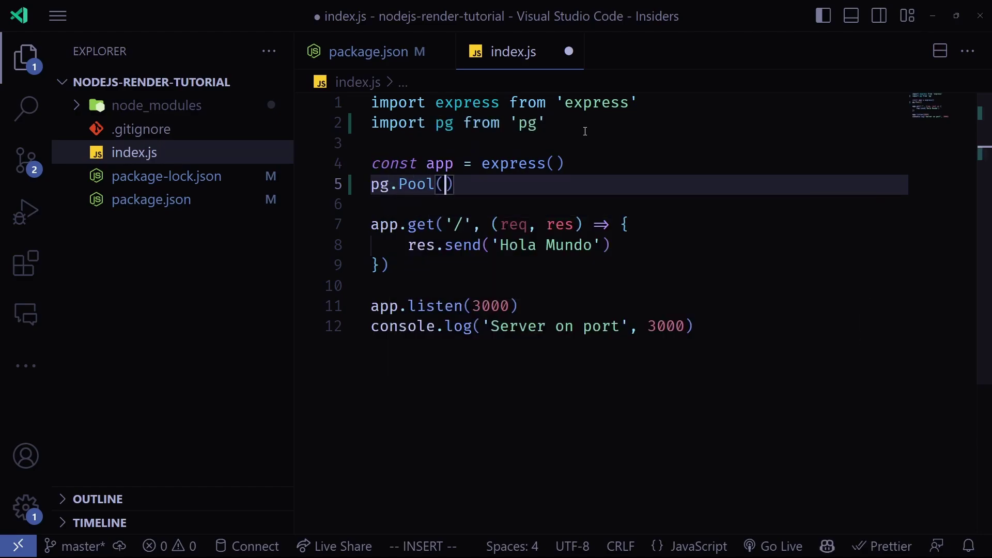
type("{")
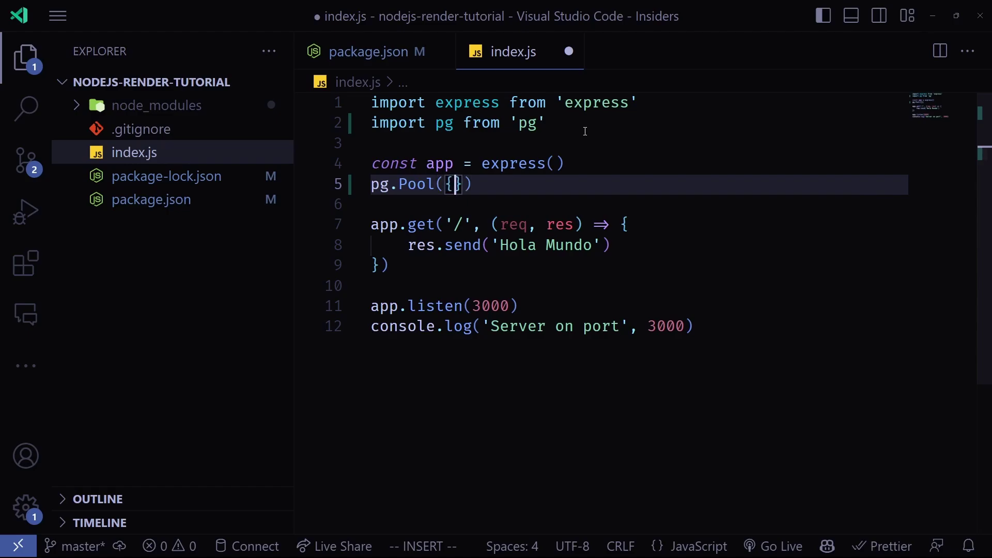
key("Return")
type("connectio")
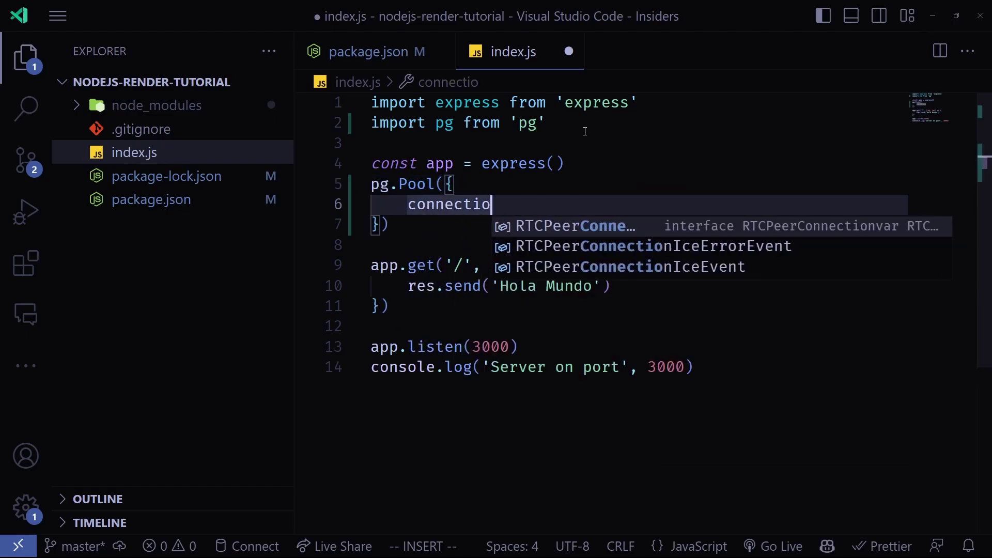
Prefix the Pool call with new and add a connectionString property with an opening quote.
key("Escape")
key("k")
key("shift+i")
type("new")
key("Escape")
key("j")
key("shift+a")
type("n")
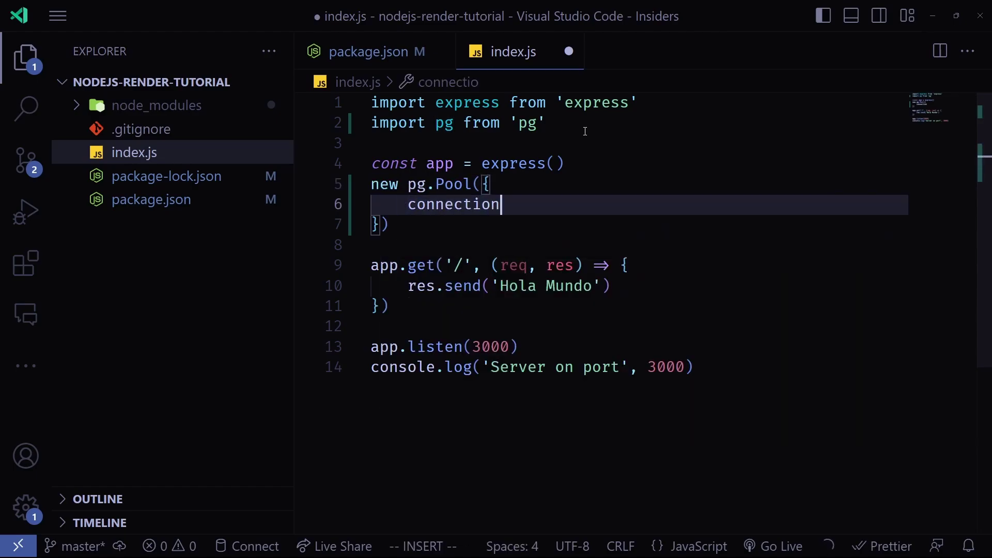
key("Tab")
type(": ")
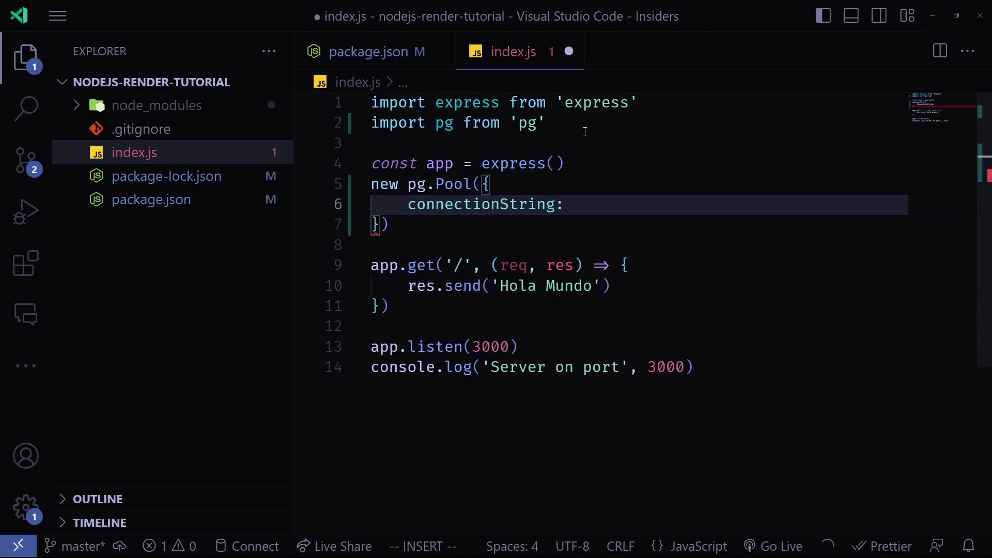
type("'")
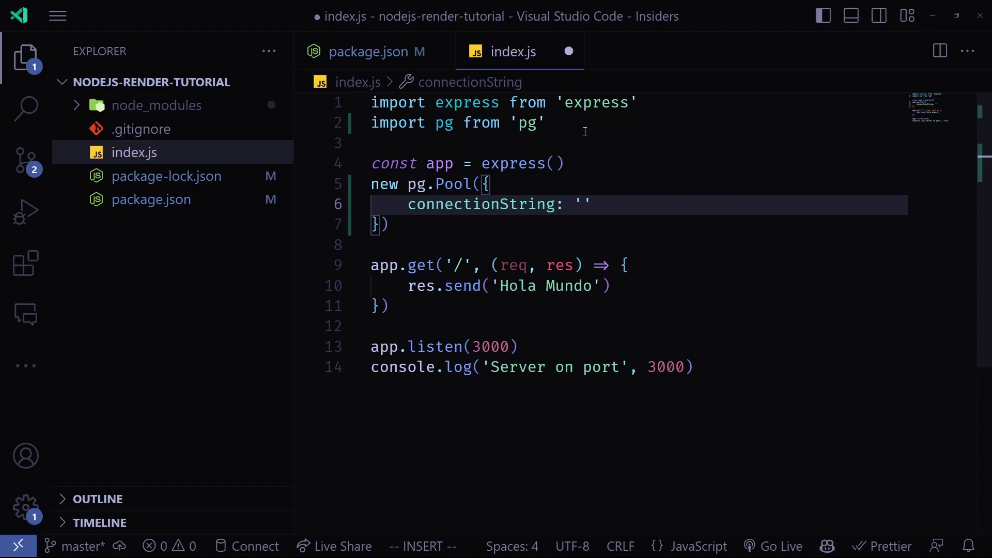
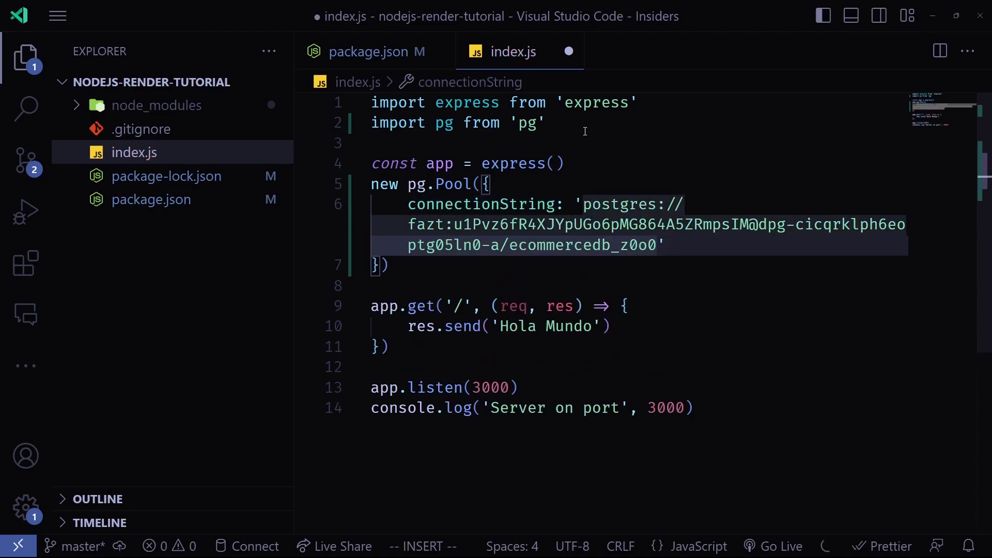
Try pasting the database URL into connectionString, then undo it so the string stays empty.
key("ctrl+z")
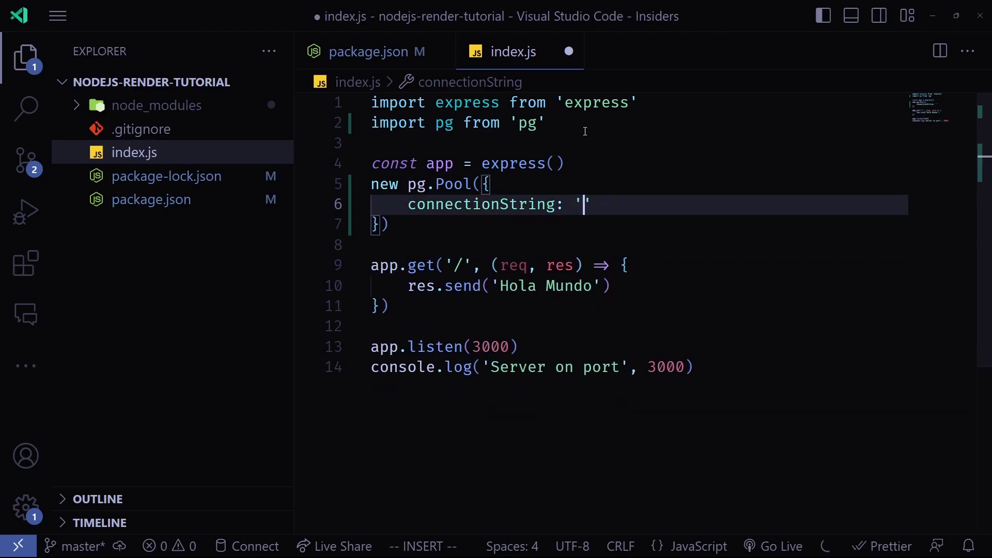
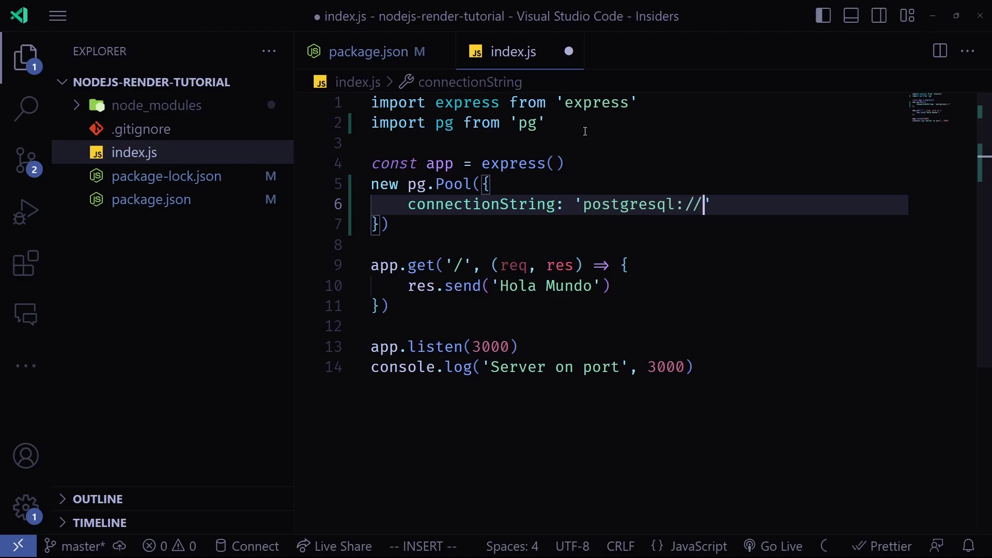
key("BackSpace")
key("BackSpace")
key("BackSpace")
key("BackSpace")
key("BackSpace")
key("BackSpace")
key("BackSpace")
key("BackSpace")
key("BackSpace")
key("BackSpace")
key("BackSpace")
key("BackSpace")
key("BackSpace")
key("BackSpace")
key("BackSpace")
key("BackSpace")
key("BackSpace")
key("BackSpace")
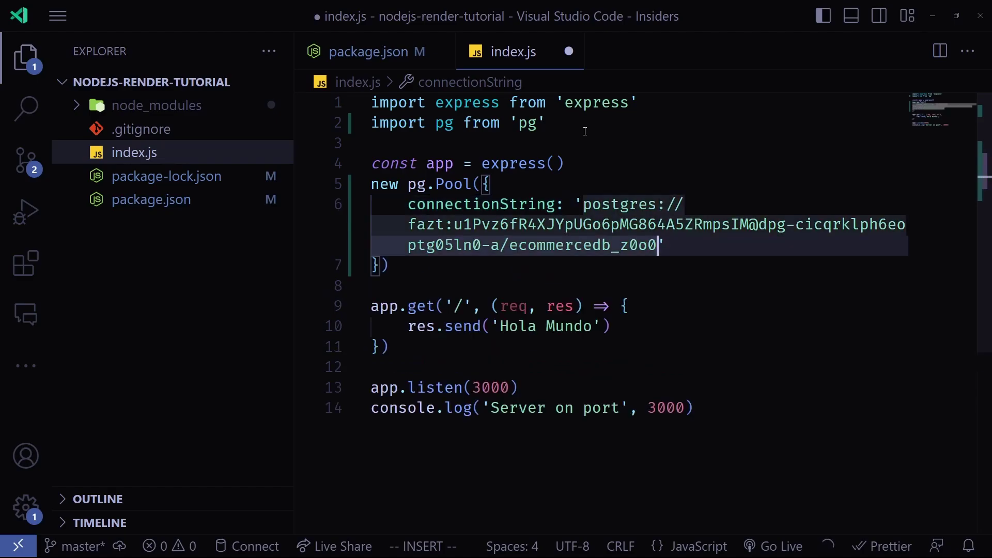
key("ctrl+z")
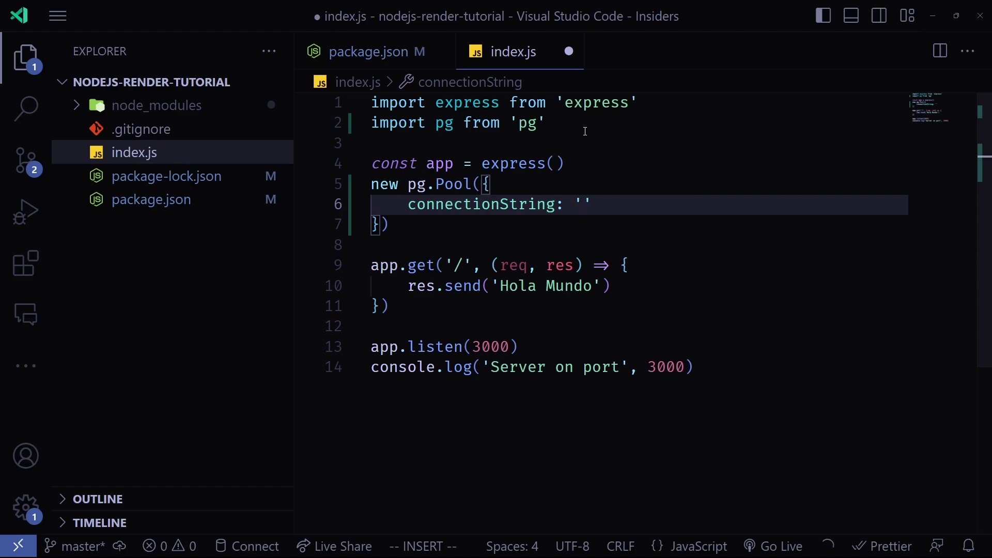
key("ctrl+grave")
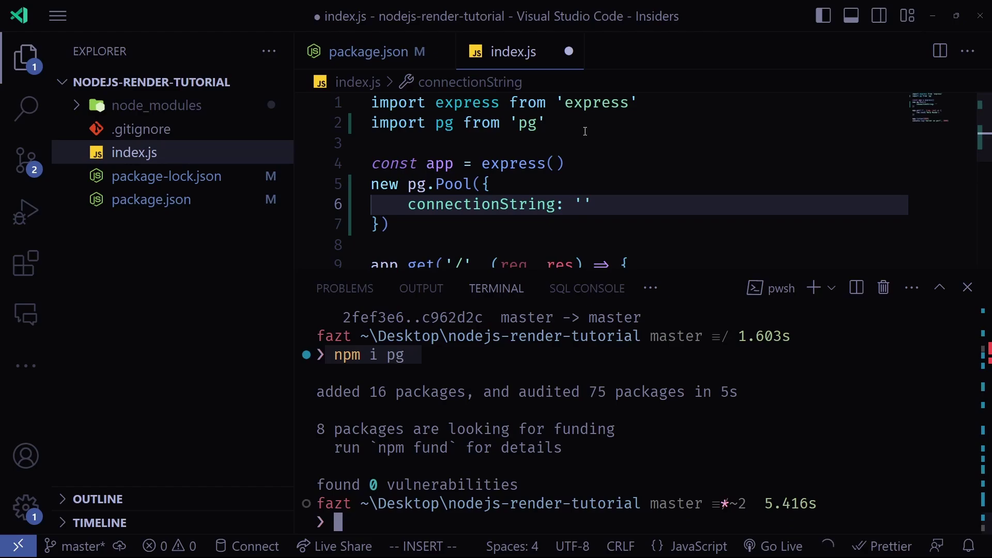
Install the dotenv package and add import { config } from 'dotenv' to index.js.
type("npm i dotenv")
key("Return")
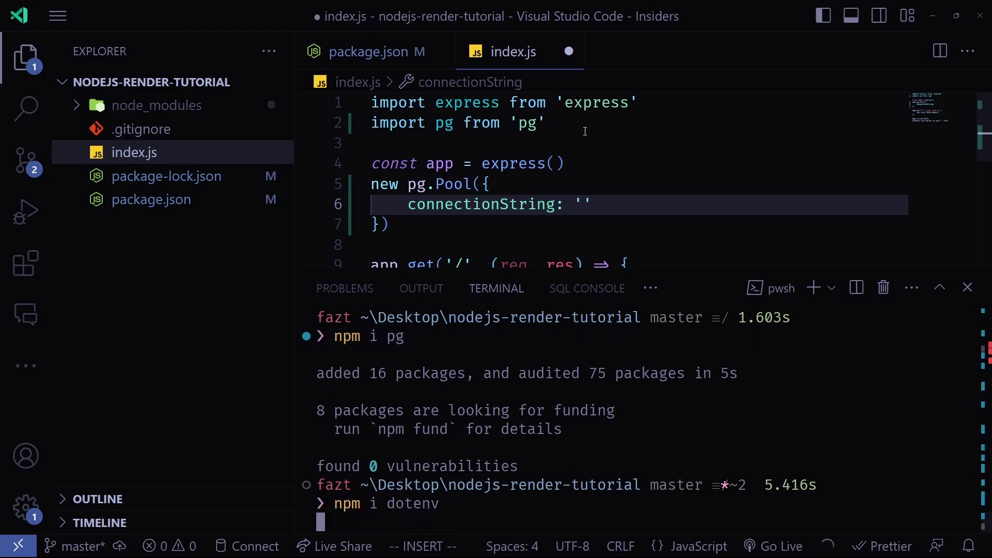
left_click(615, 123)
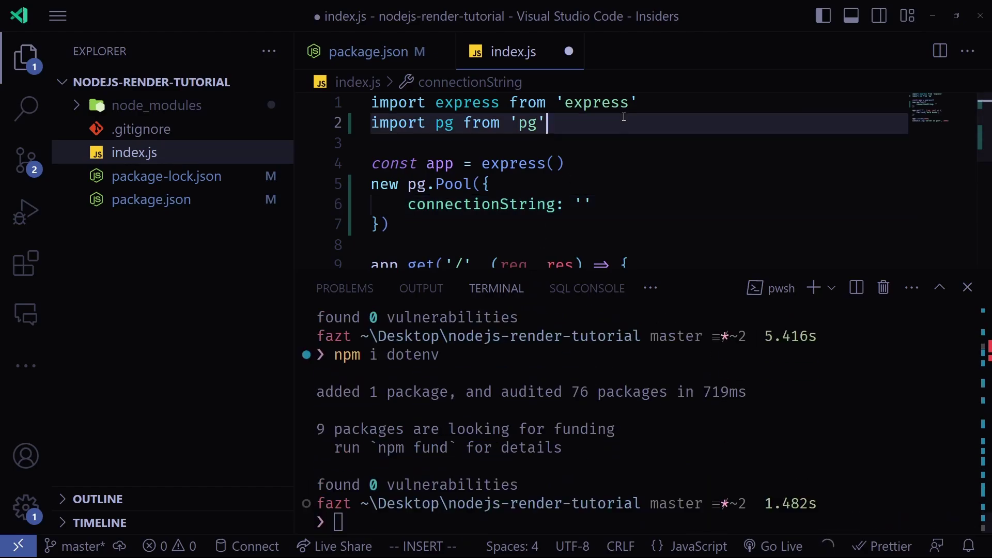
type("Oimp")
key("Down")
key("Down")
key("Return")
type("do")
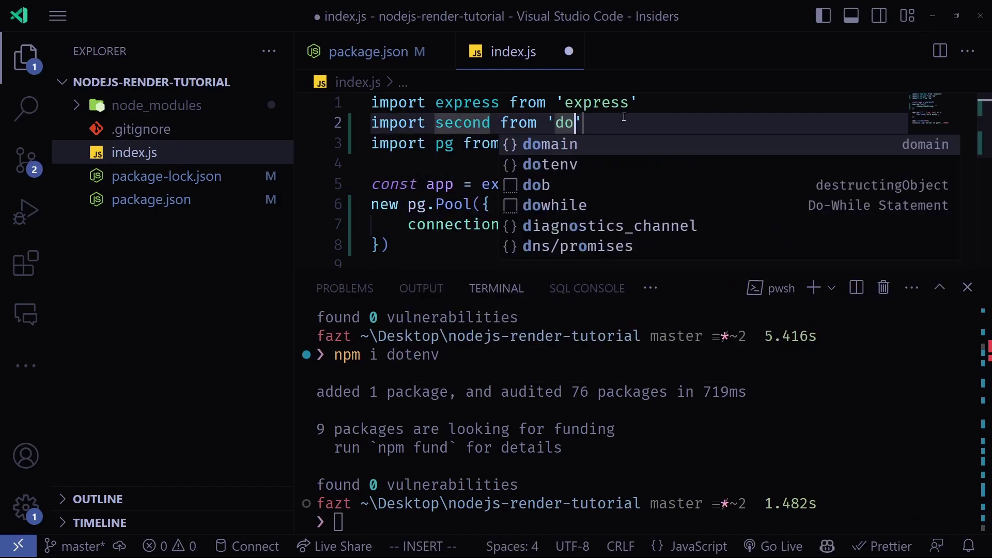
key("Down")
key("Return")
key("Tab")
type("{c")
key("Return")
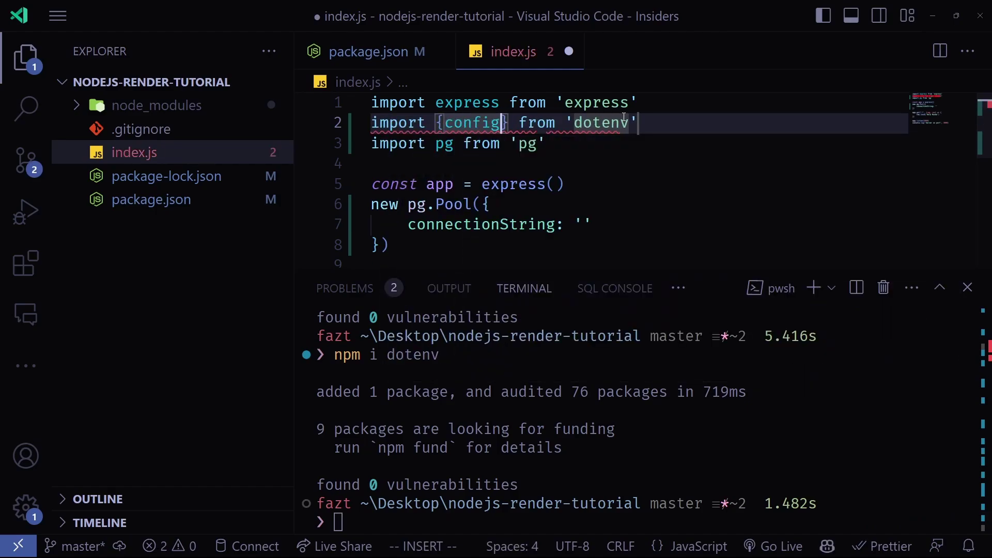
Add a config() call below the imports, hide the terminal, and bring up the Explorer's context menu.
key("Escape")
key("j")
key("o")
key("Return")
type("conf")
key("Return")
type("(")
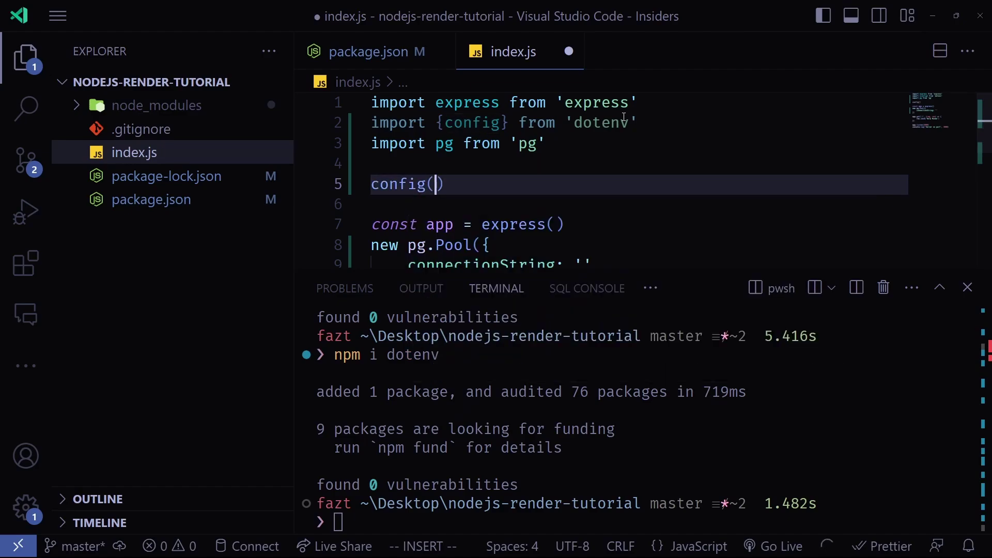
key("Escape")
key("shift+v")
key("ctrl+j")
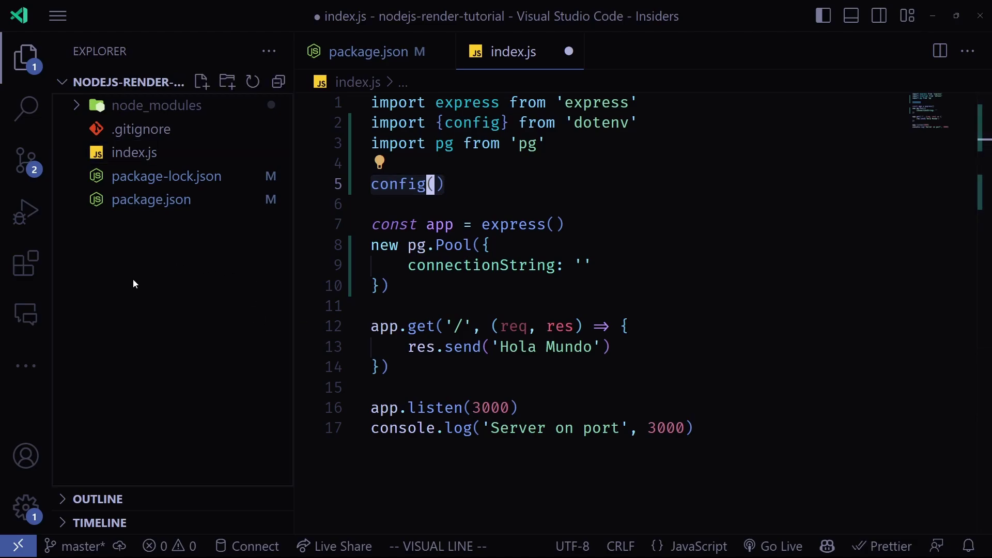
right_click(166, 243)
Create a .env file containing DATABASE_URL= followed by the pasted connection URL, and save it.
left_click(243, 217)
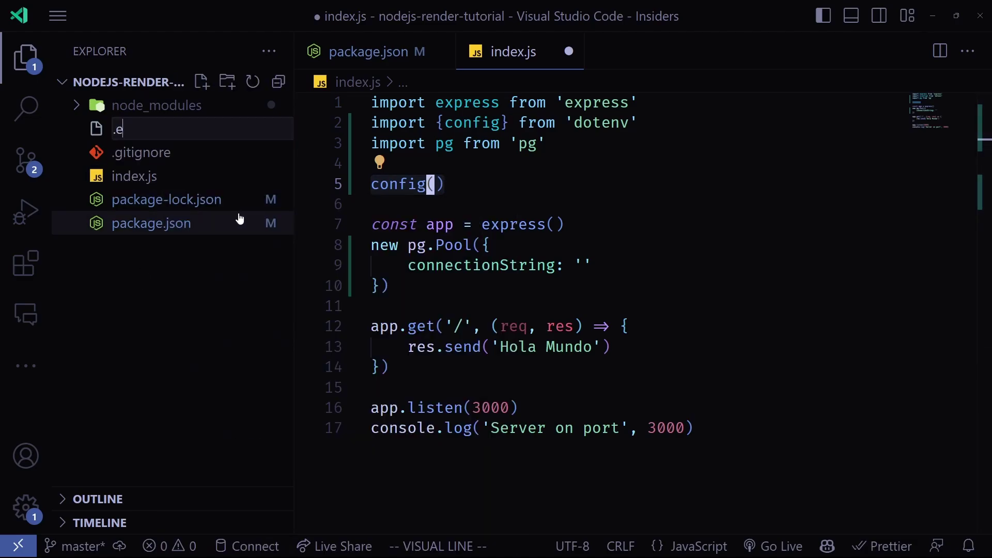
key("Return")
key("Caps_Lock")
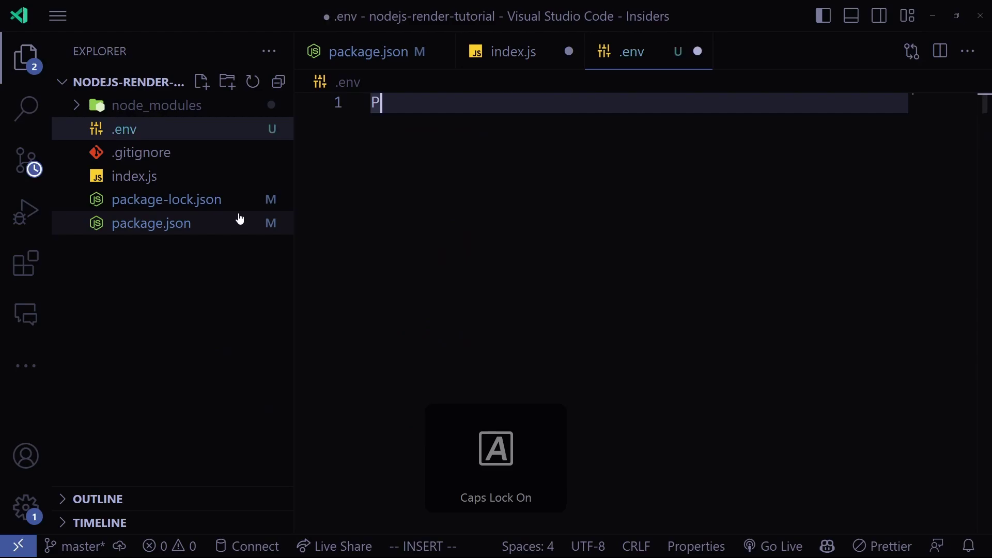
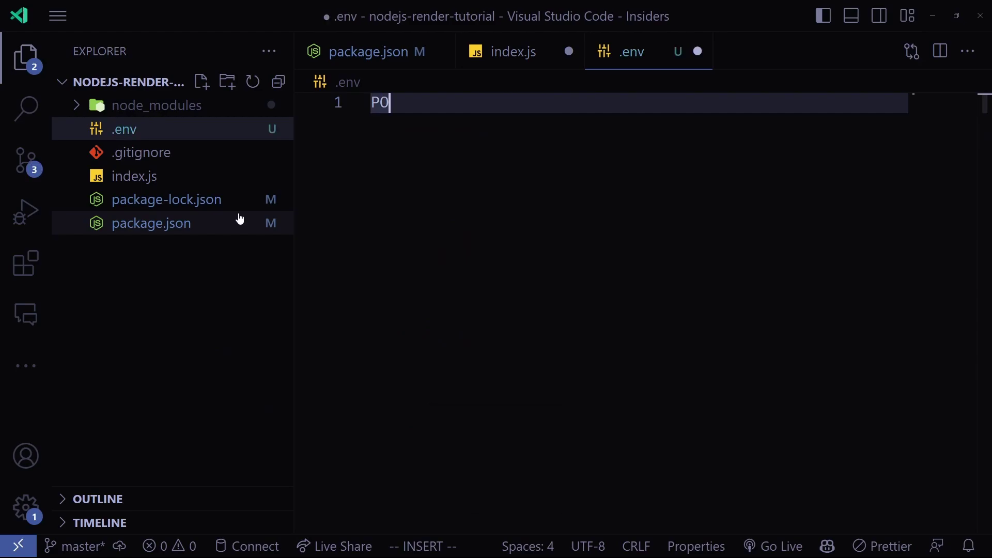
key("BackSpace")
key("BackSpace")
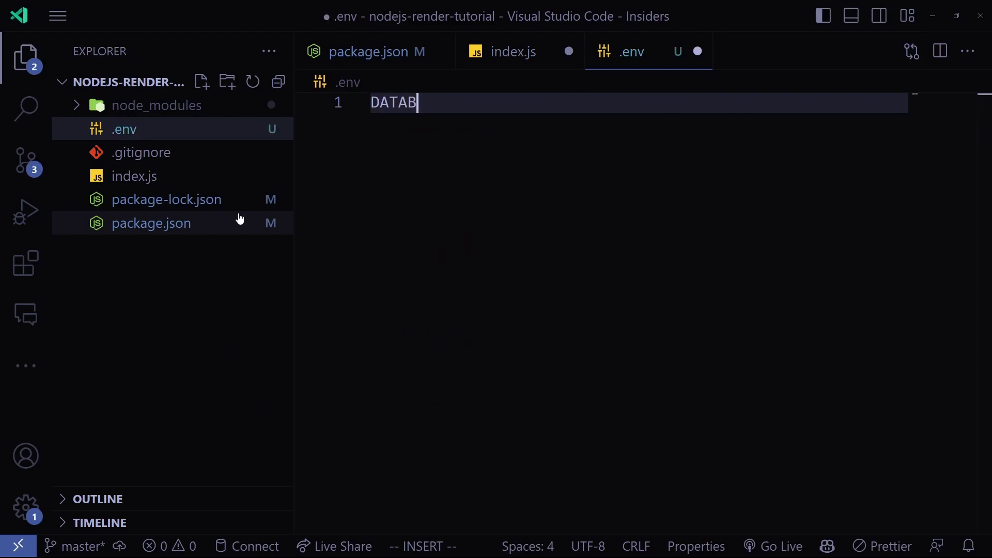
key("Caps_Lock")
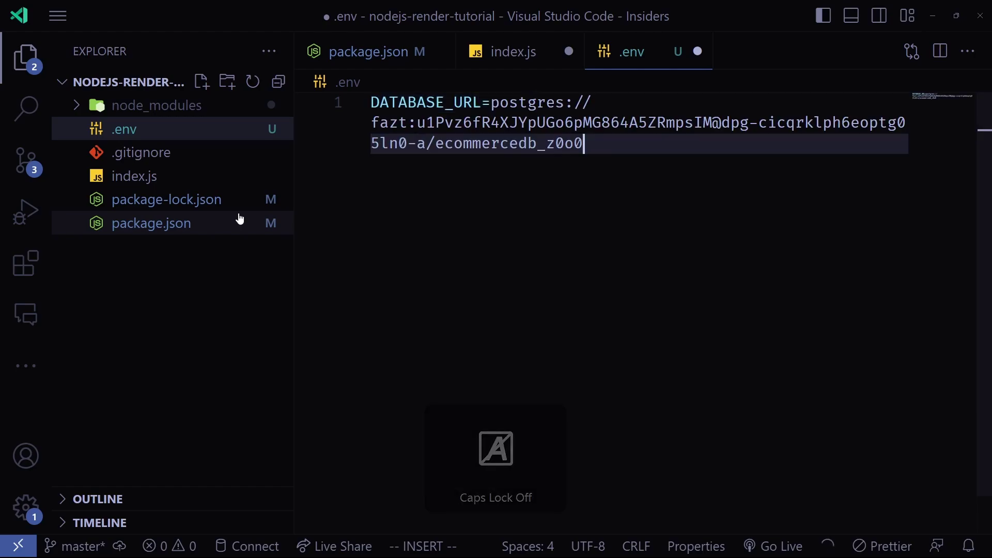
key("ctrl+s")
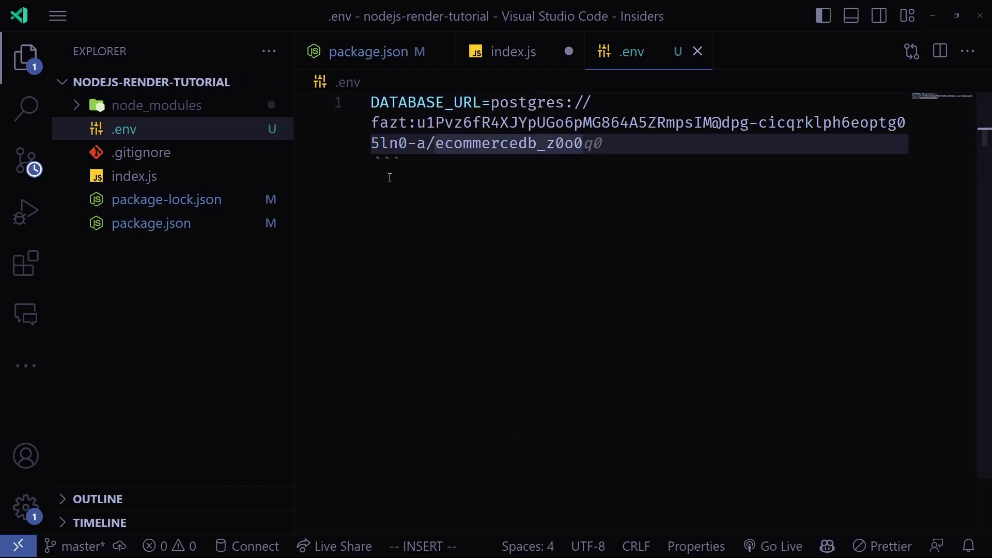
Check the pasted connection URL, then return to index.js.
left_click(455, 102)
left_click_drag(584, 143, 497, 100)
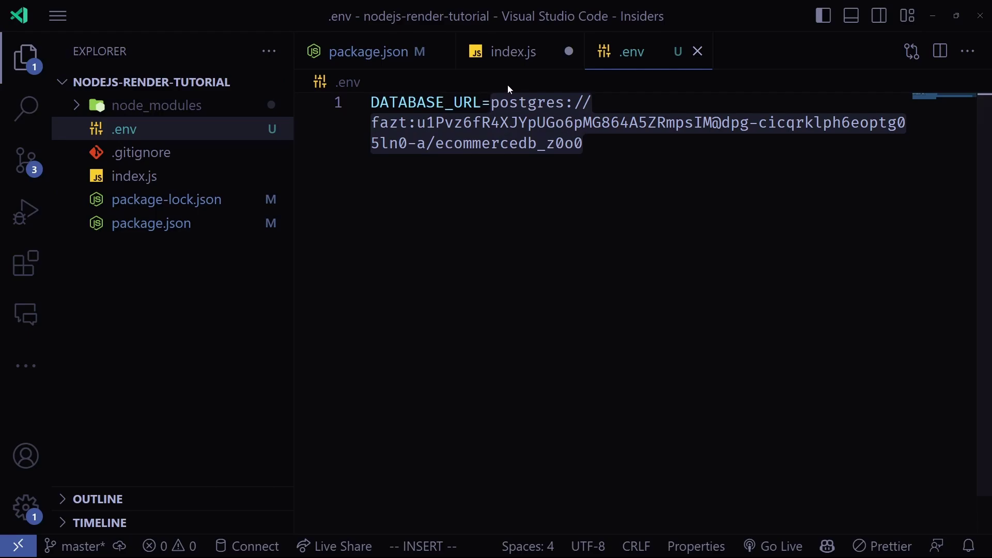
left_click(512, 65)
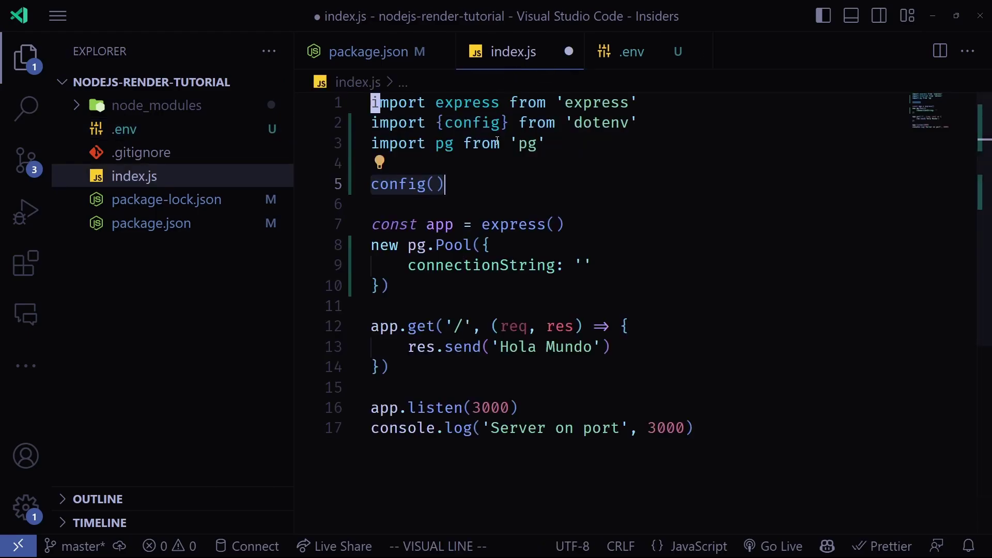
Set the Pool's connectionString to process.env.DATABASE_URL.
left_click(602, 262)
type("ctionString: ")
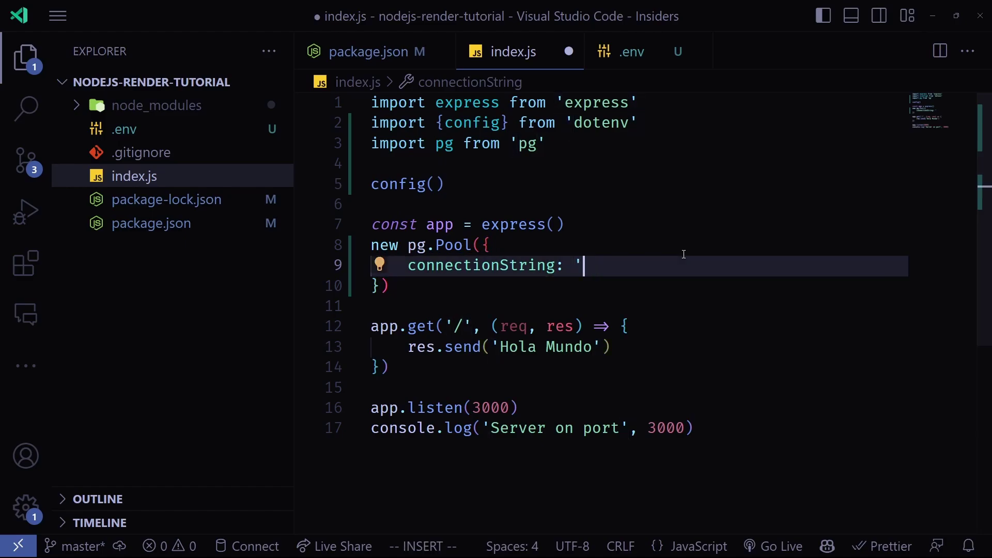
type("process.env.")
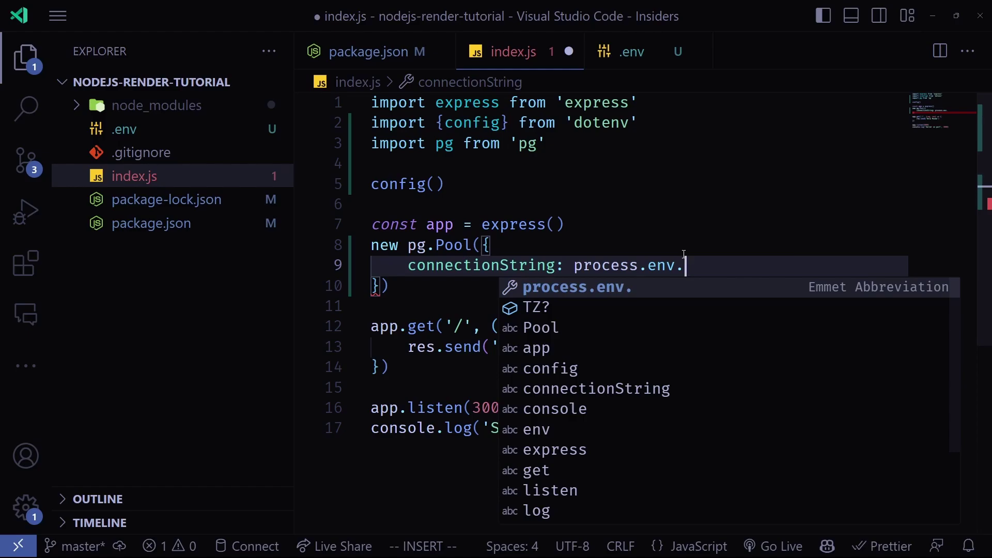
key("Caps_Lock")
type("DATABSE")
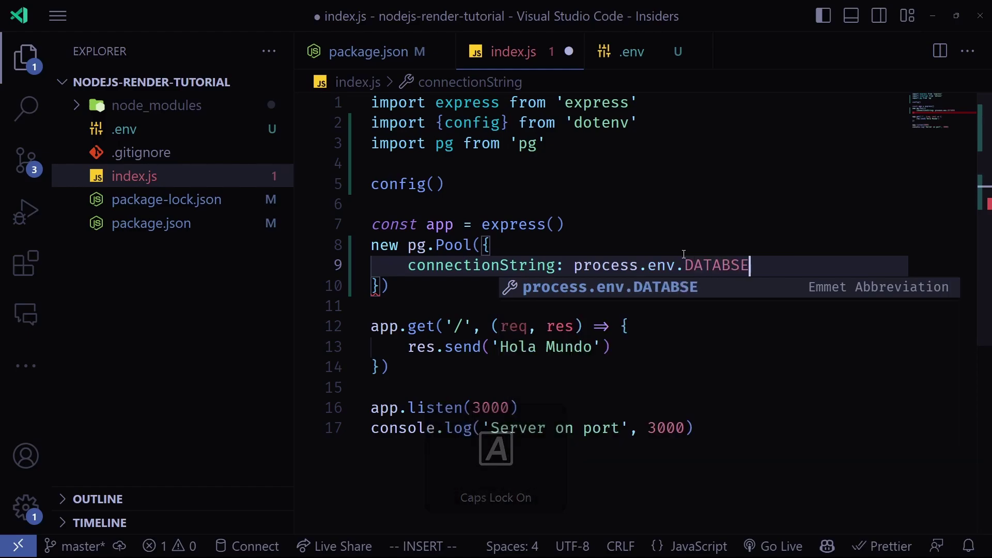
key("BackSpace")
key("BackSpace")
type("ASE_UR")
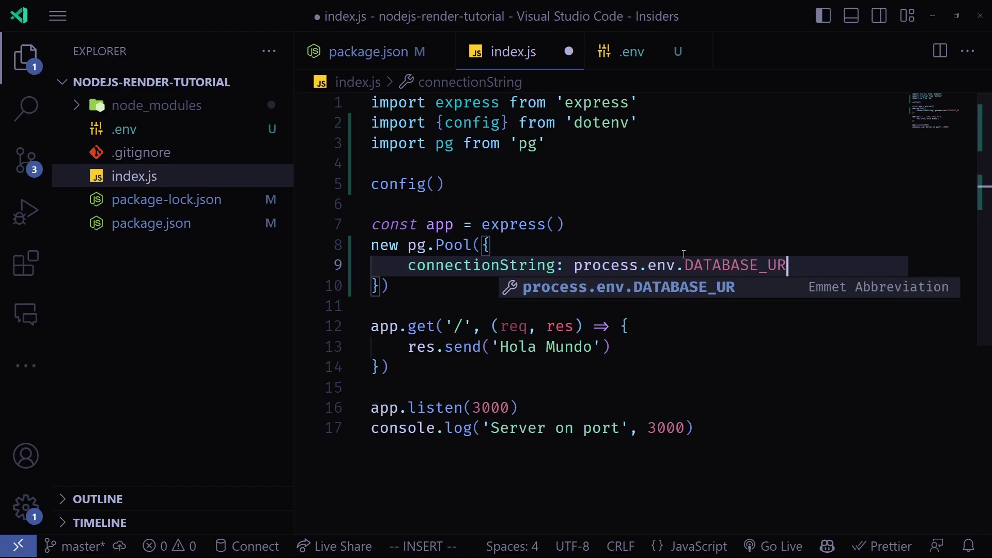
key("Caps_Lock")
type("L")
left_click(684, 254)
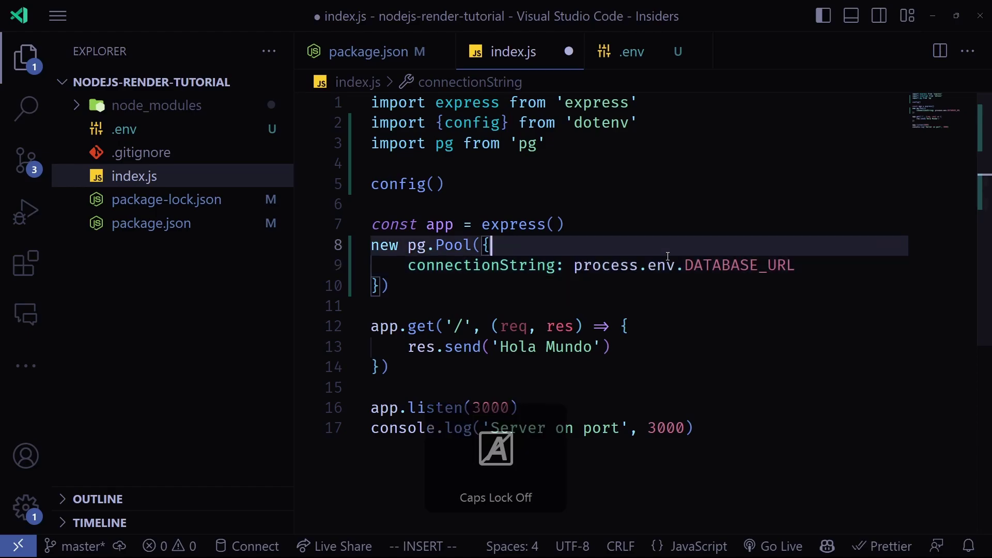
left_click(585, 266)
left_click(578, 266)
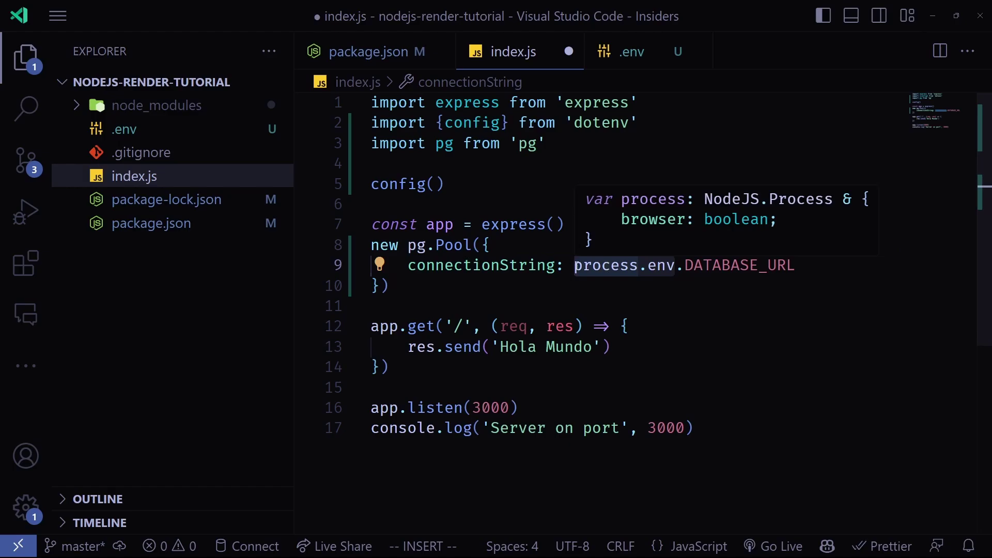
Prefix the new pg.Pool line with const pool = to store it in a constant.
left_click(491, 245)
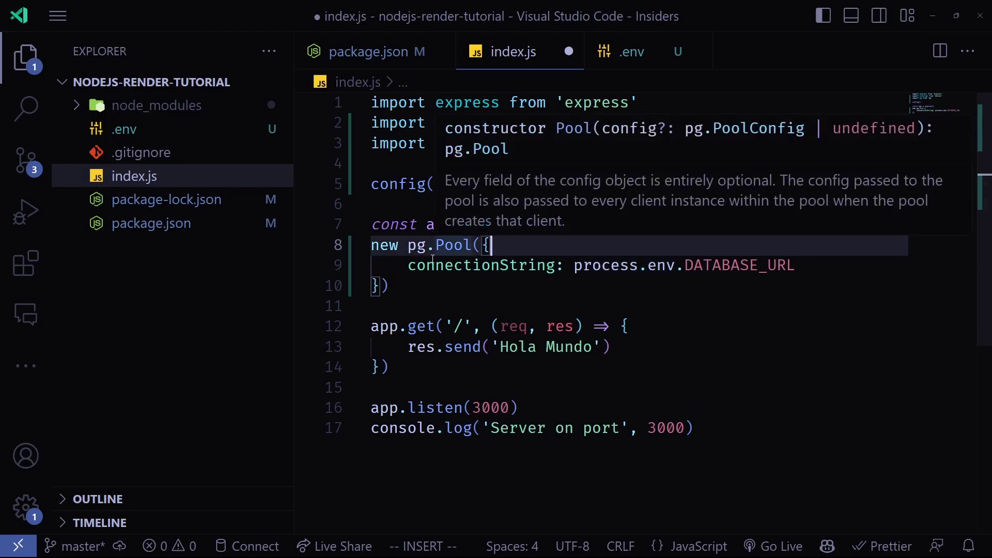
key("shift+alt+Right")
key("shift+alt+Right")
key("shift+alt+Right")
key("Escape")
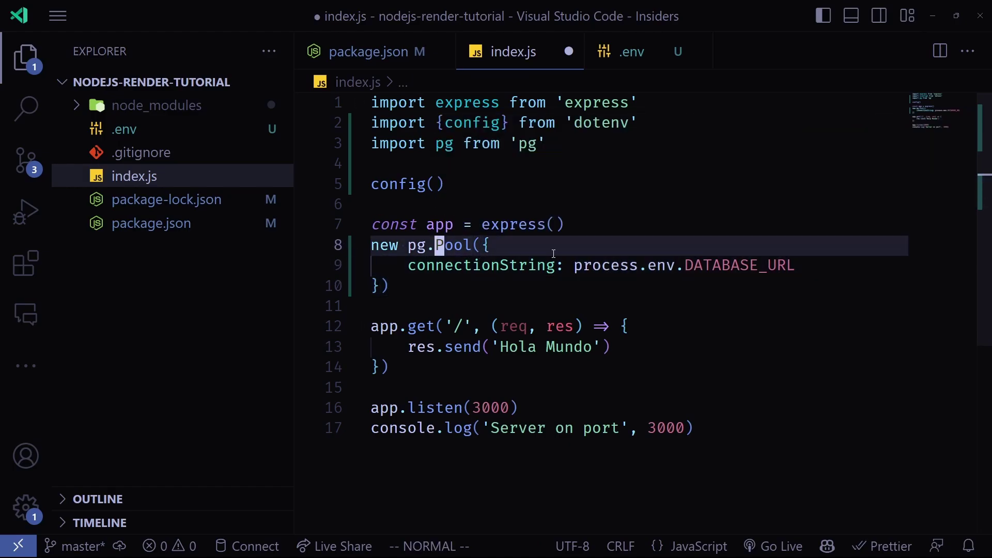
key("shift+i")
type("const pool =")
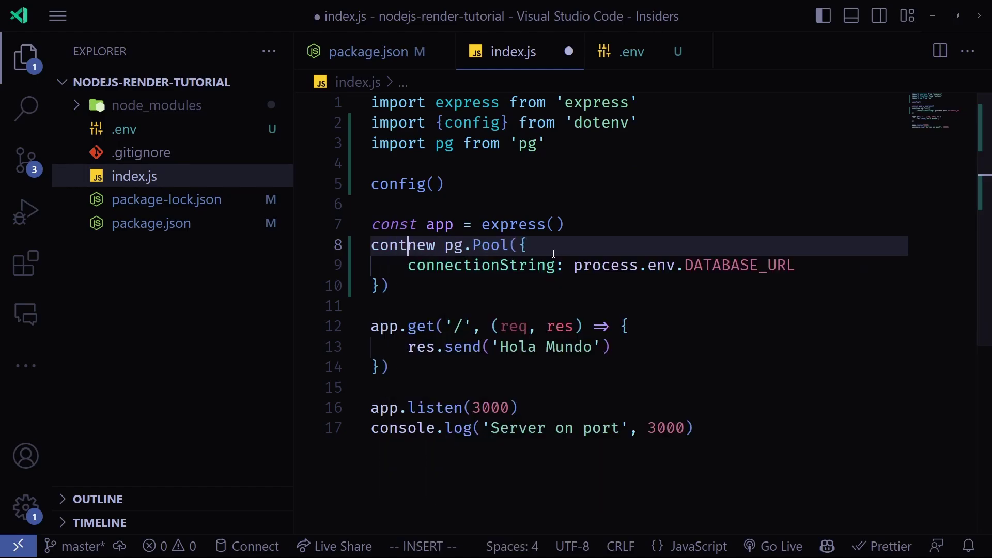
key("Escape")
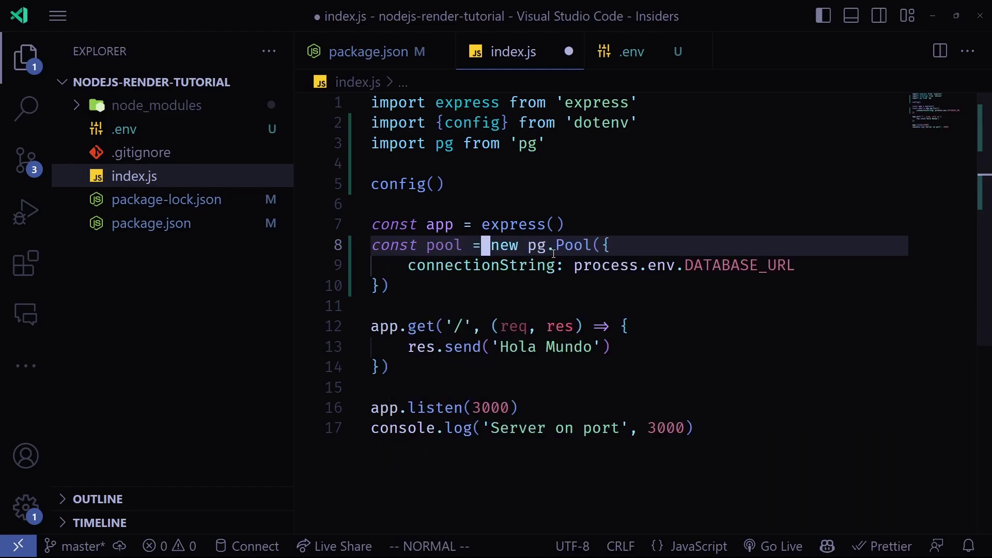
double_click(443, 244)
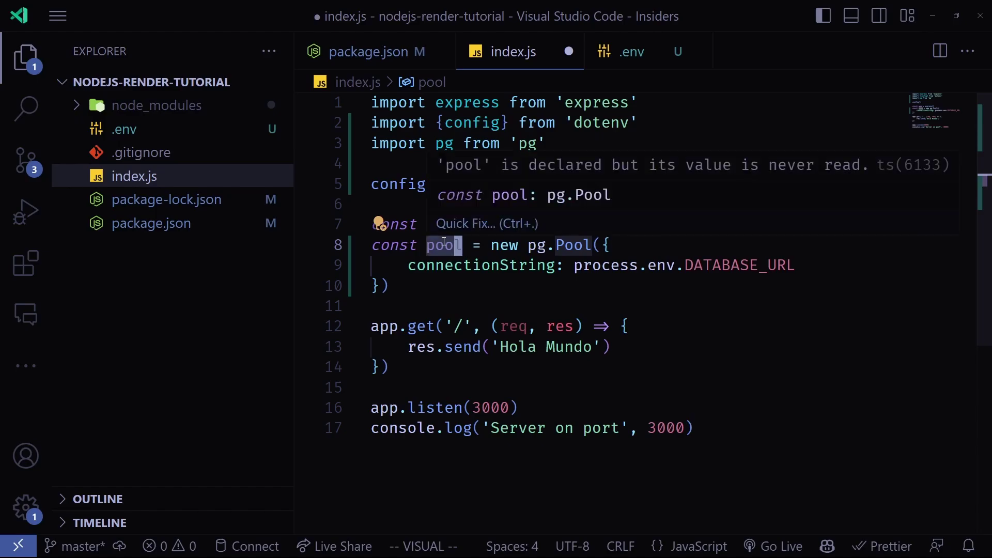
Duplicate the root route handler and change the copy's path to /ping.
scroll(457, 278, "down", 2)
left_click(421, 220)
key("shift+v")
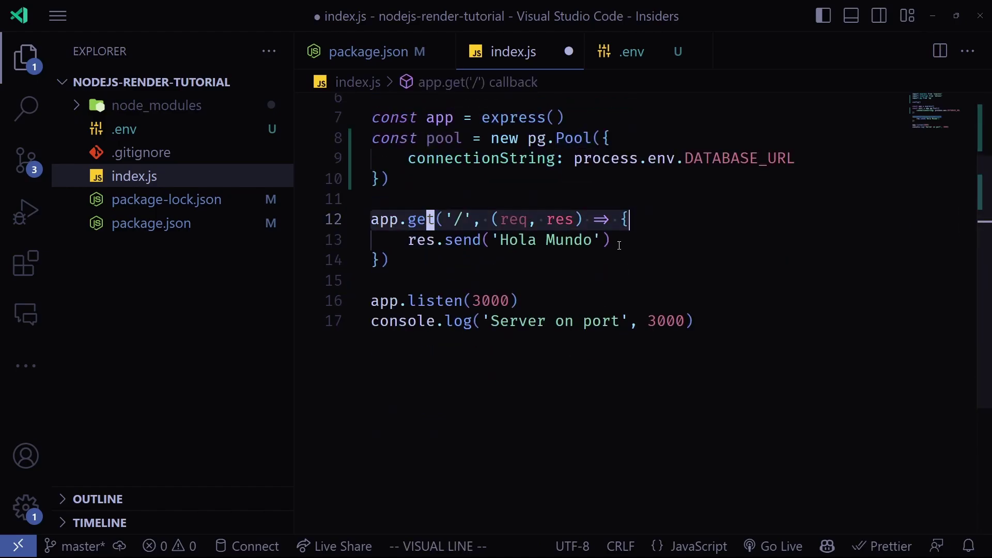
key("j")
key("j")
key("y")
key("p")
key("O")
key("Escape")
key("j")
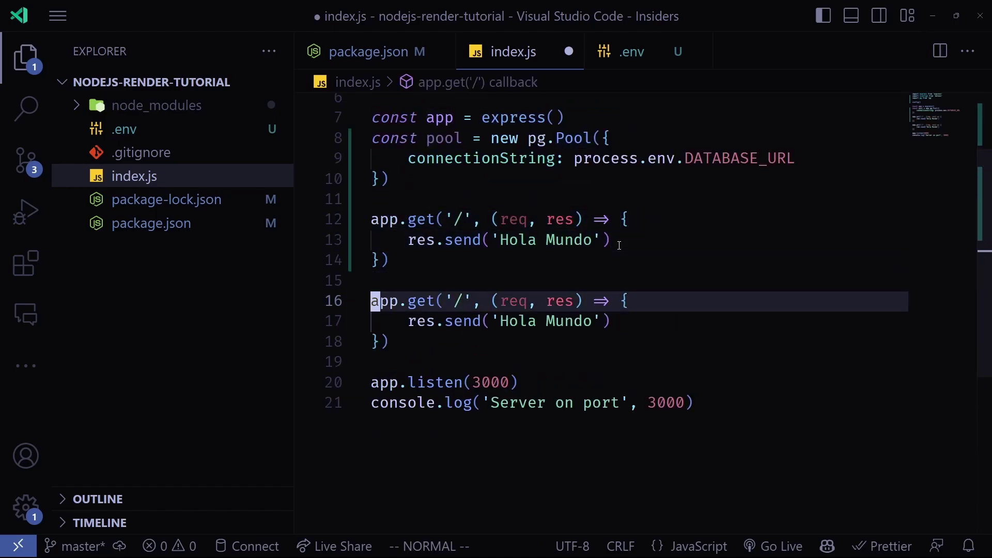
key("e")
key("e")
key("e")
key("l")
key("l")
type("laping")
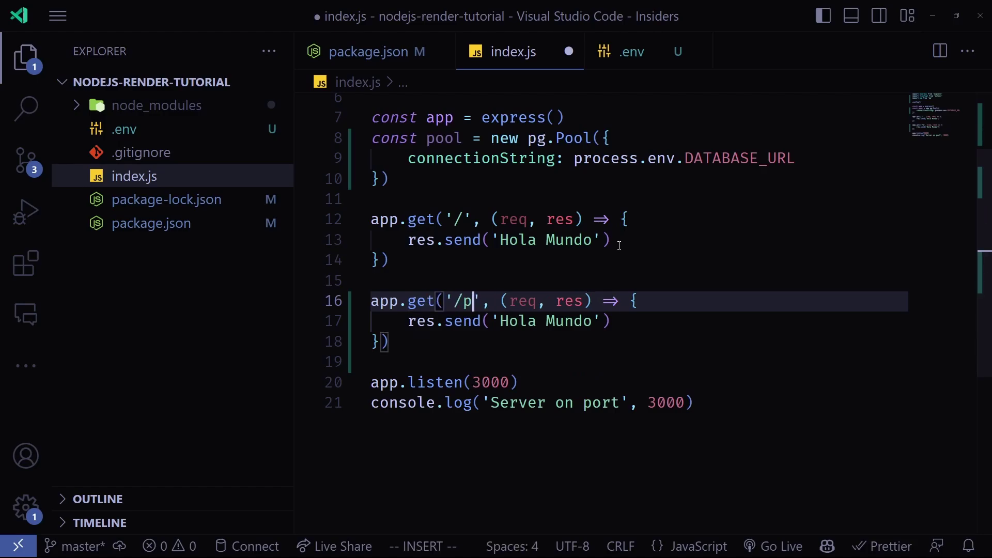
key("Escape")
Add an await pool.query('SELECT NOW()') line to the /ping handler.
key("j")
key("k")
key("j")
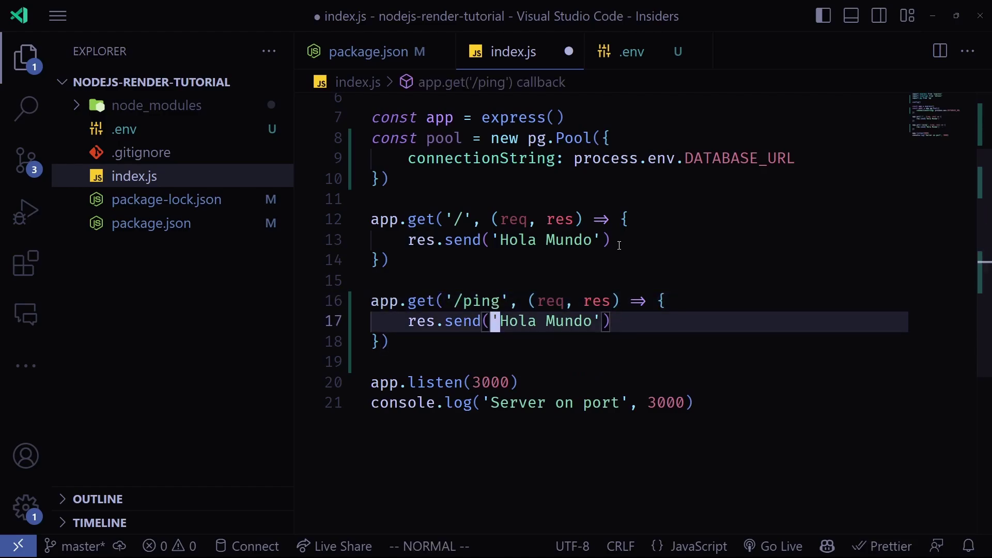
key("b")
key("b")
key("b")
key("h")
type("k")
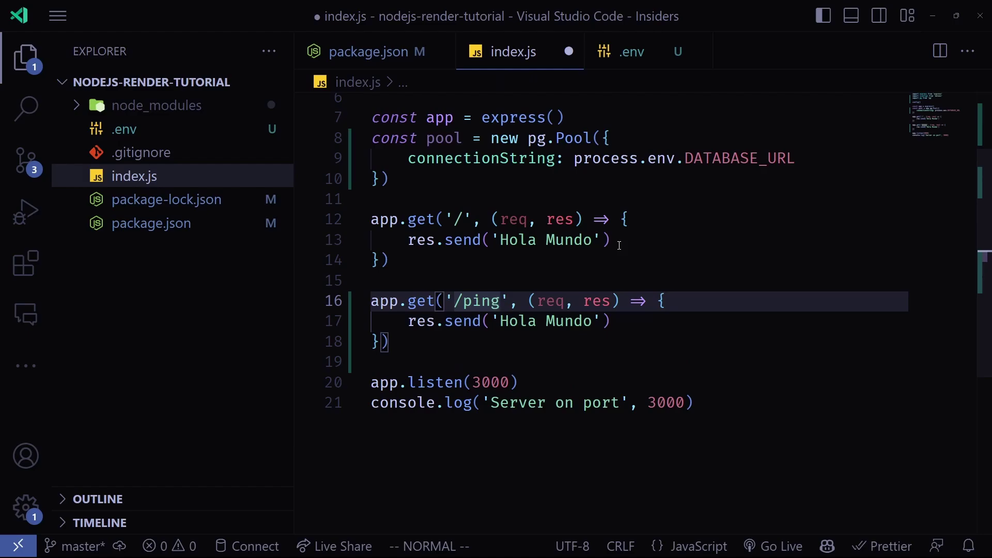
type("oawait pool.")
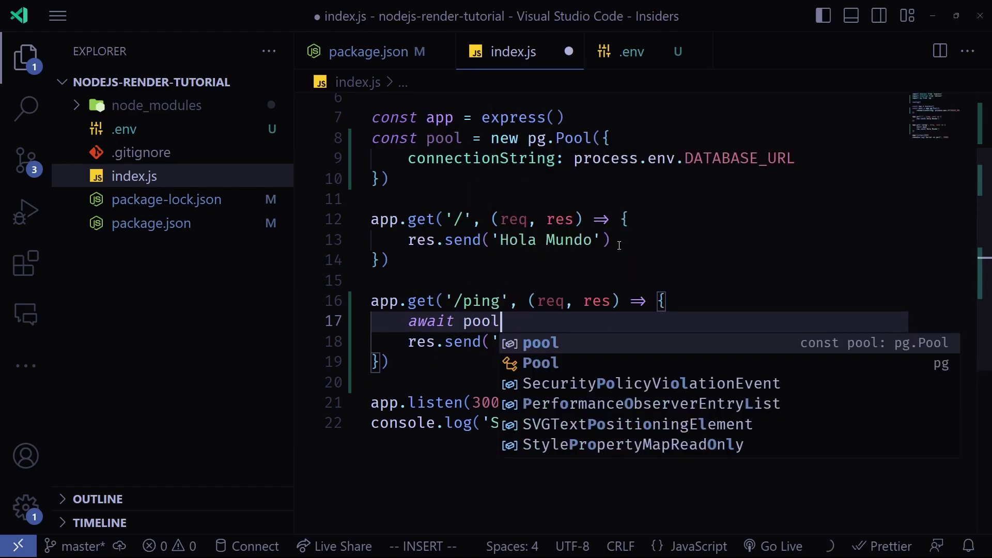
type("qus")
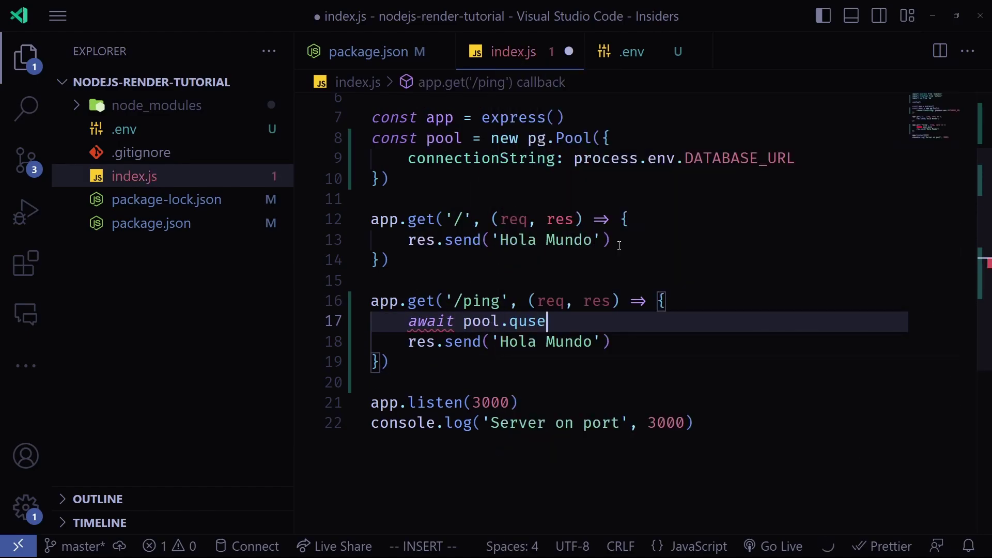
key("BackSpace")
type("ery(")
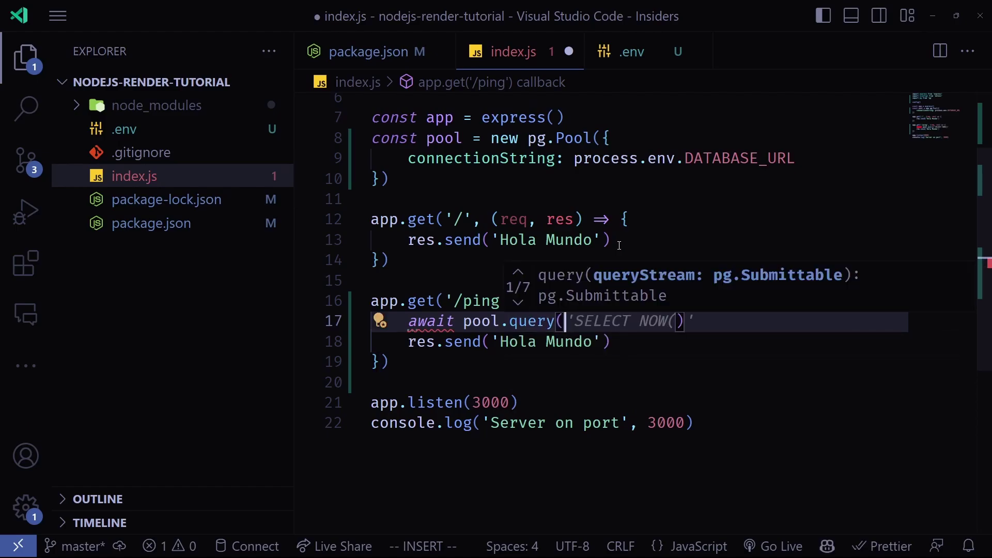
key("Tab")
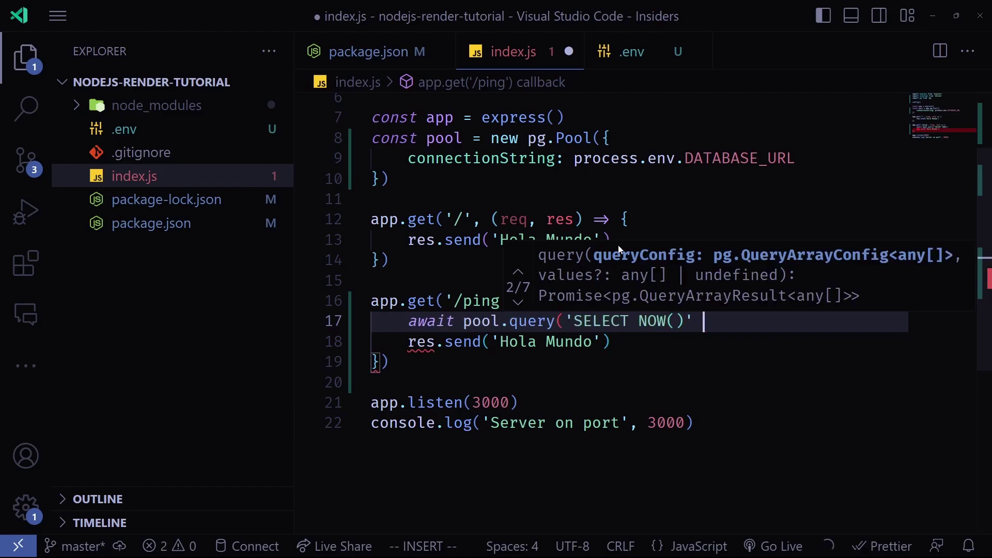
type(")")
key("Caps_Lock")
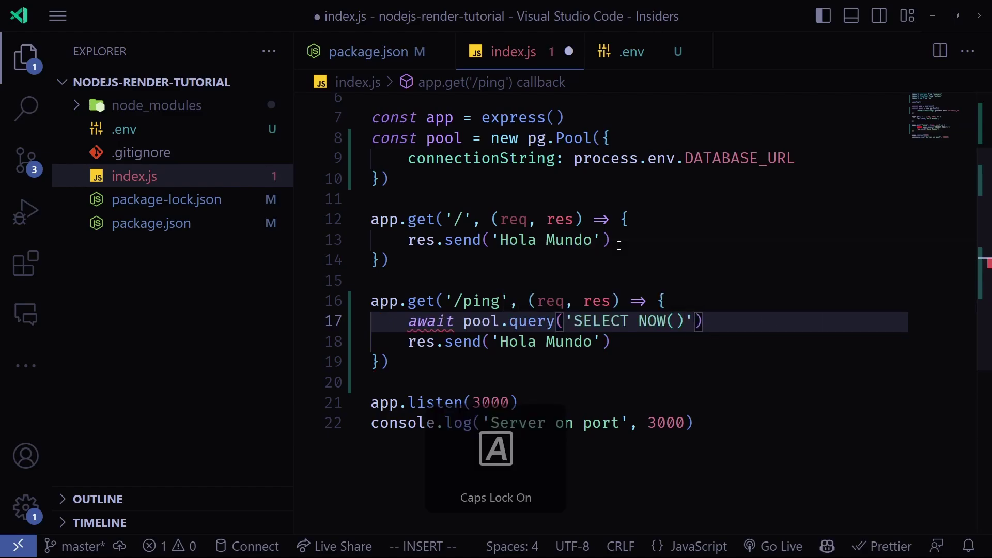
key("Caps_Lock")
key("Escape")
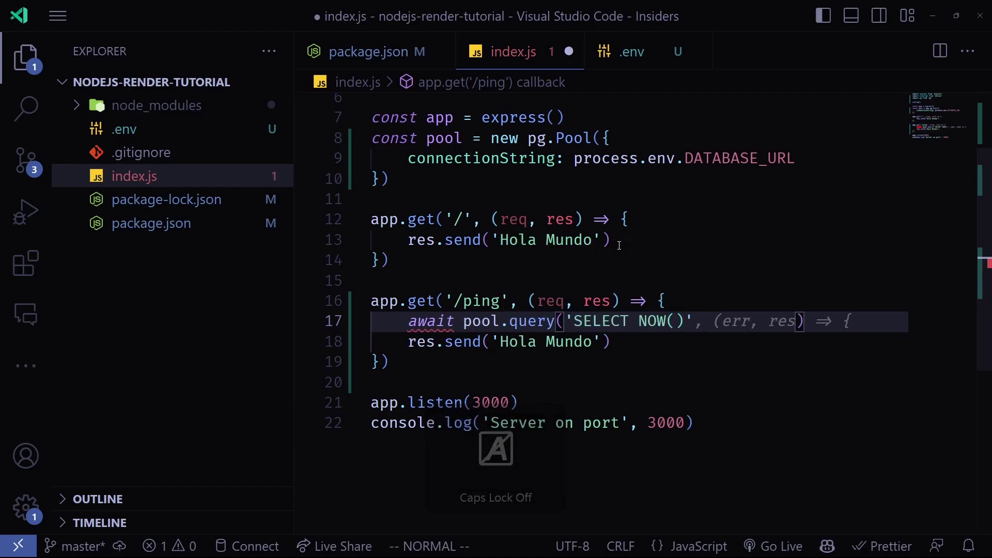
key("k")
key("j")
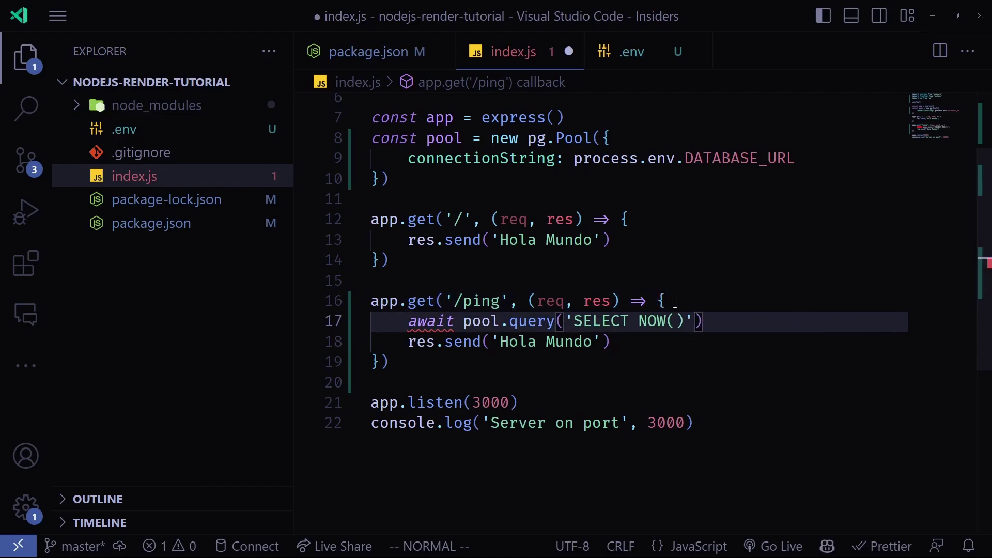
left_click_drag(687, 321, 569, 321)
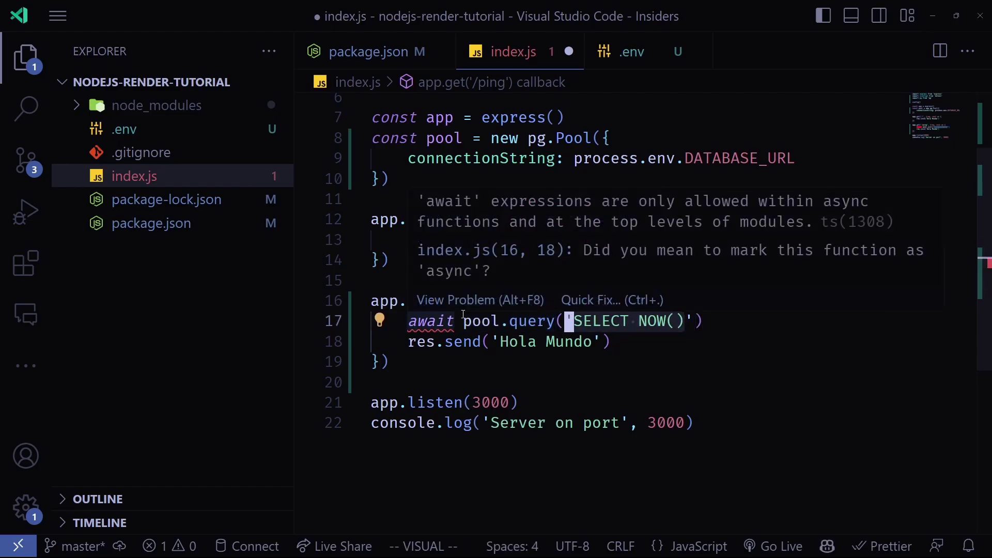
Make the /ping callback async and assign the query result to const result.
left_click(528, 304)
type("ing', ")
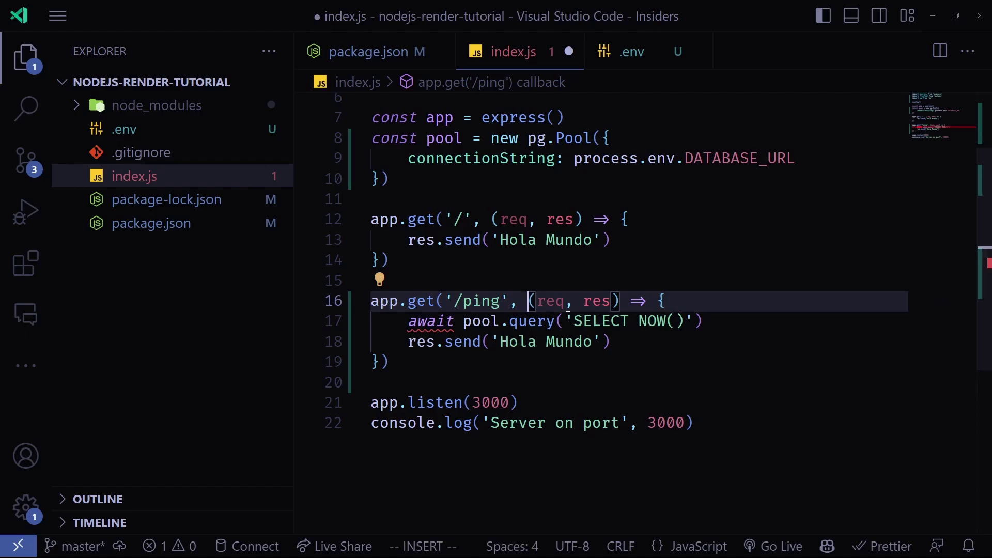
type("async")
key("Escape")
key("j")
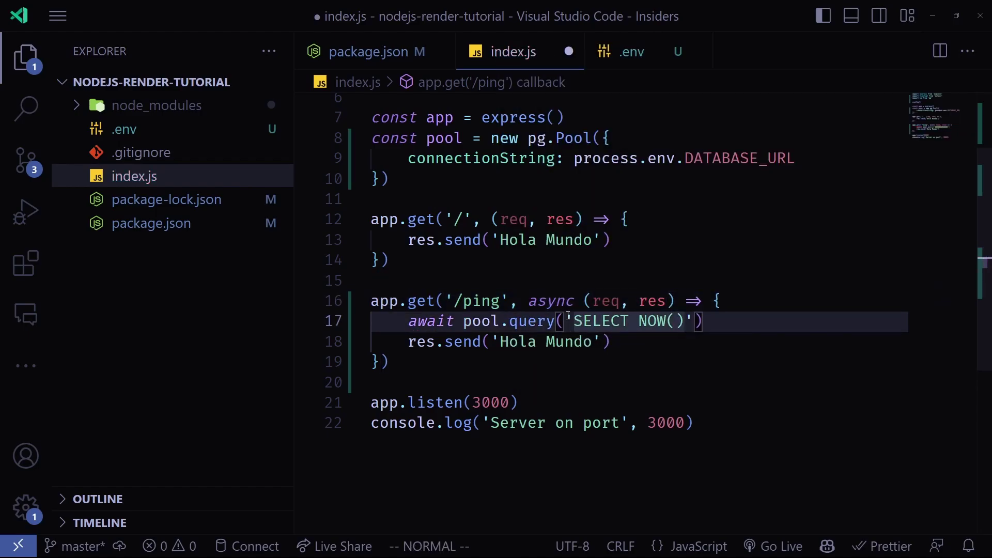
key("shift+i")
type("const resu")
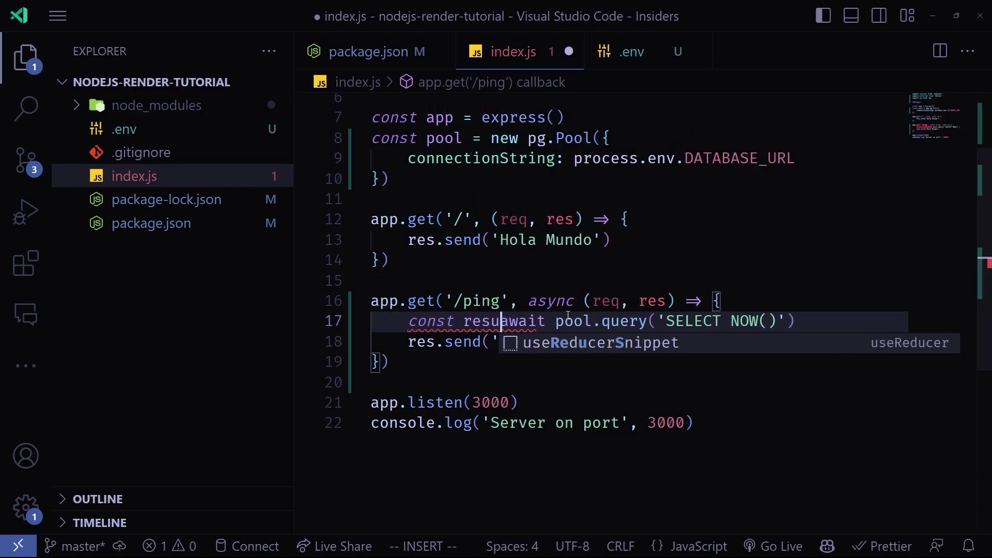
type("lt =")
key("Escape")
Replace the Hola Mundo response with return res.json(result.rows[0]) and save index.js.
key("j")
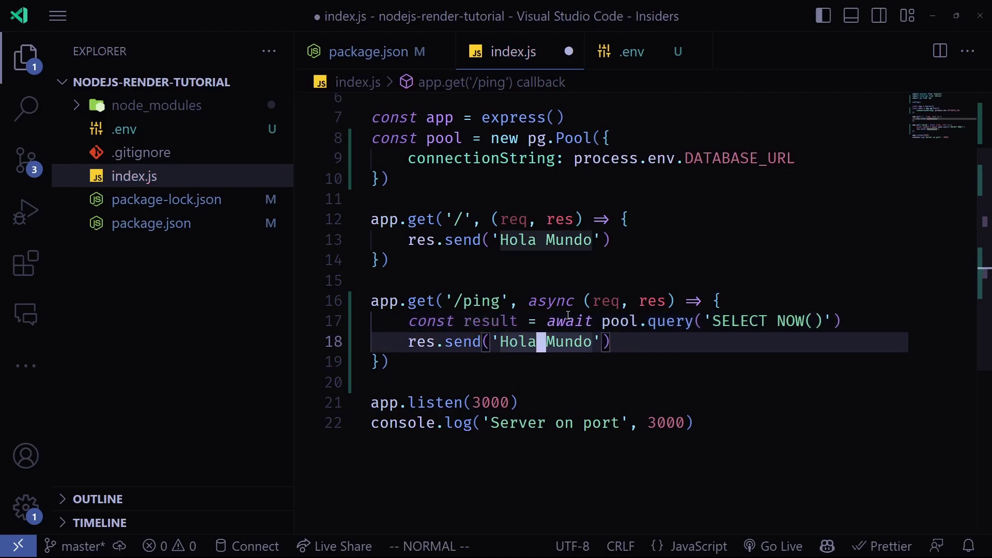
key("d")
key("d")
type("Oret")
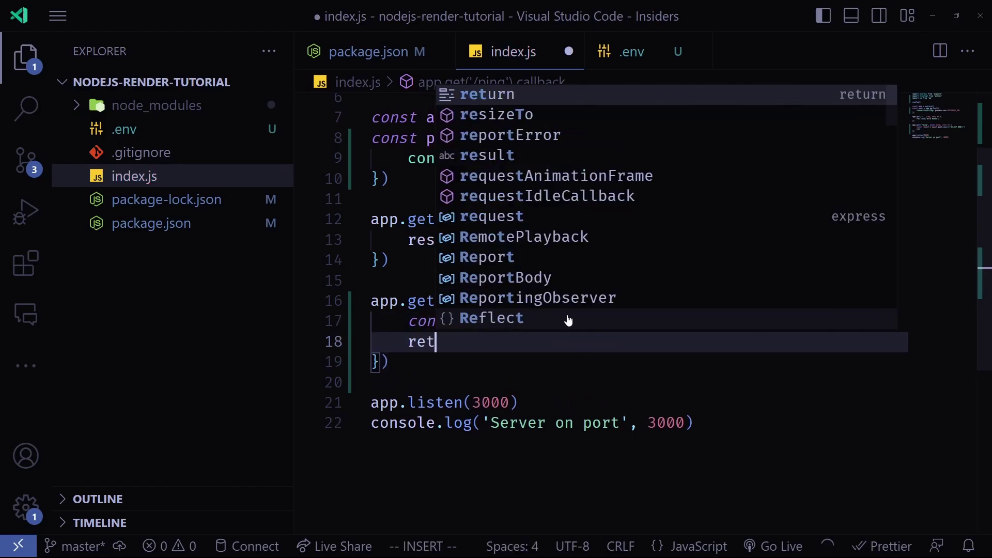
type("urn res.jso")
type("n")
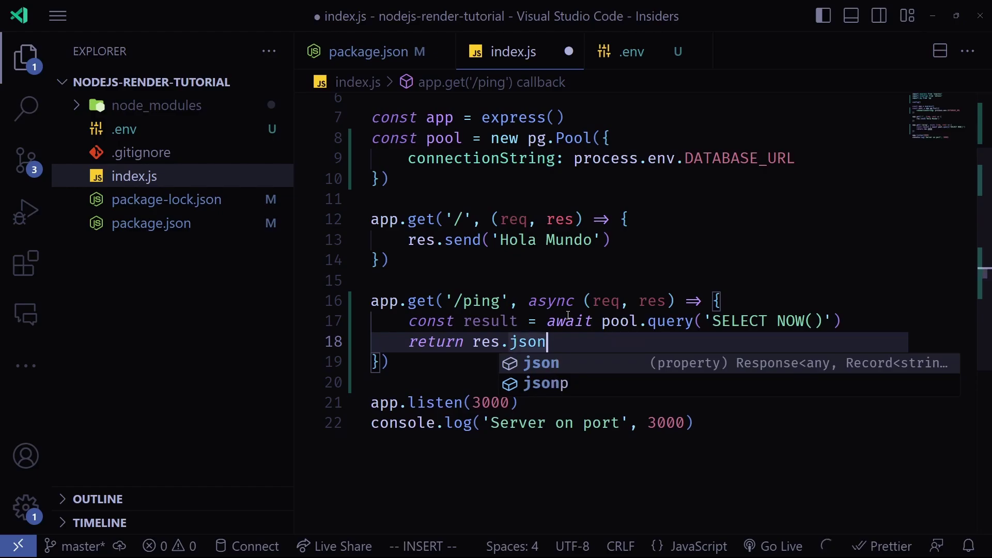
type("(result.")
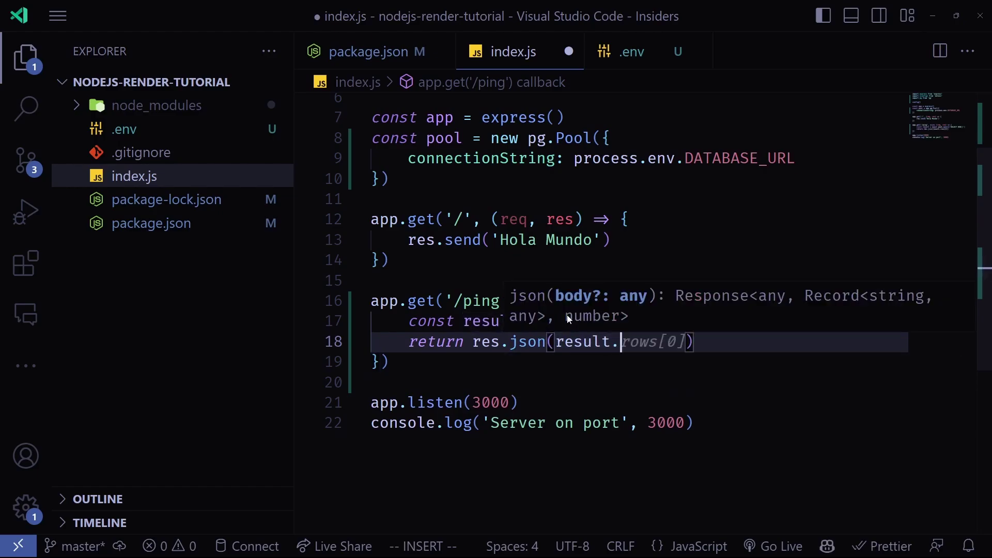
key("Tab")
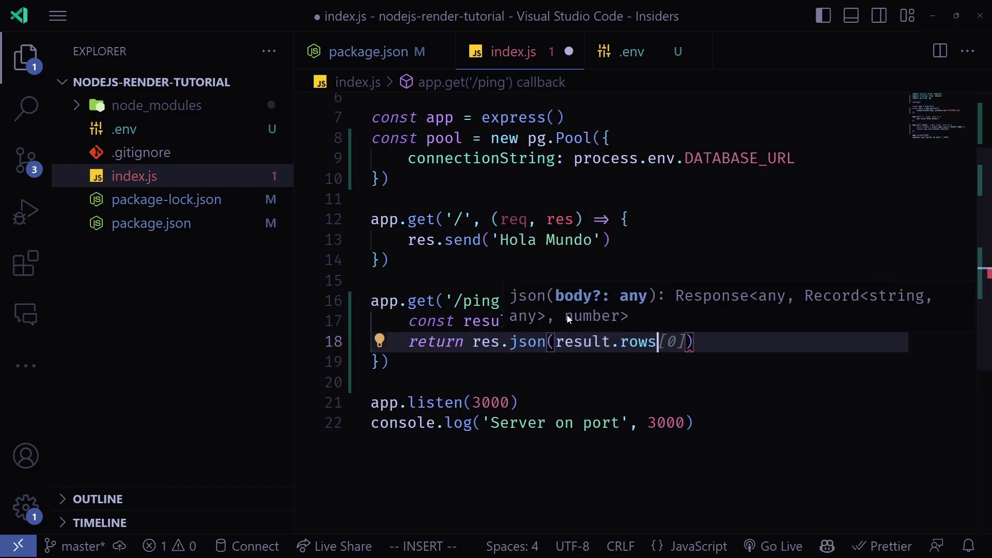
type("[0")
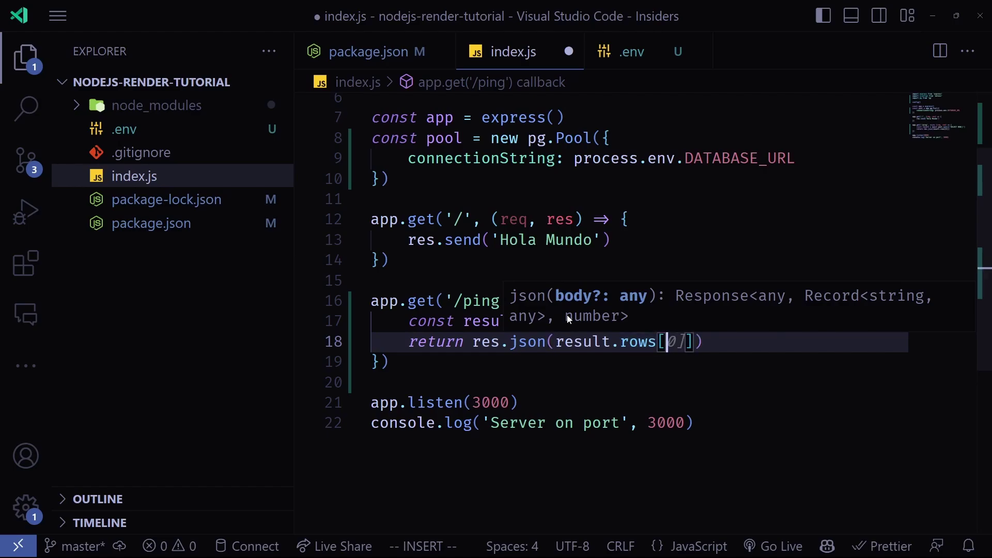
key("Escape")
key("k")
key("j")
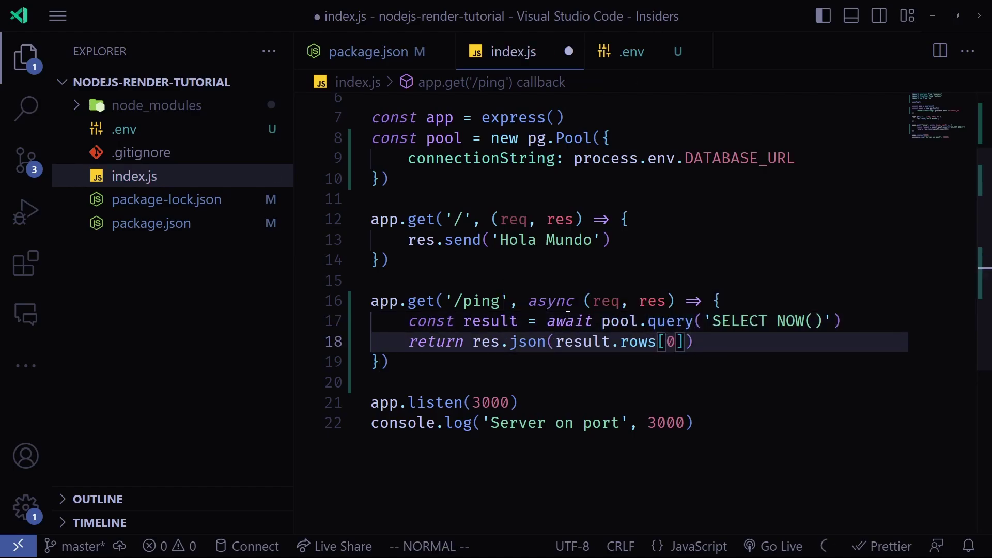
key("ctrl+s")
scroll(681, 323, "up", 2)
scroll(620, 310, "down", 2)
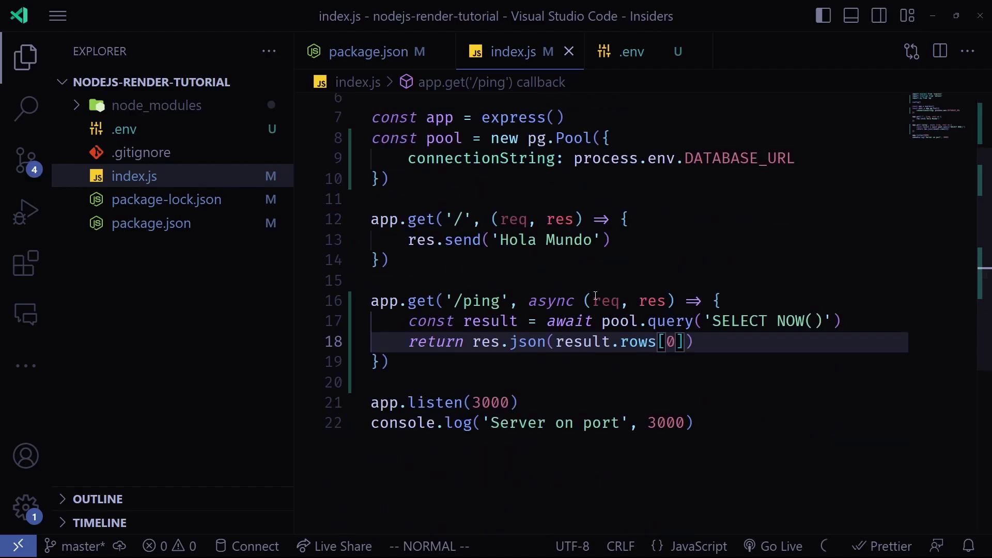
scroll(595, 295, "up", 2)
scroll(595, 295, "down", 1)
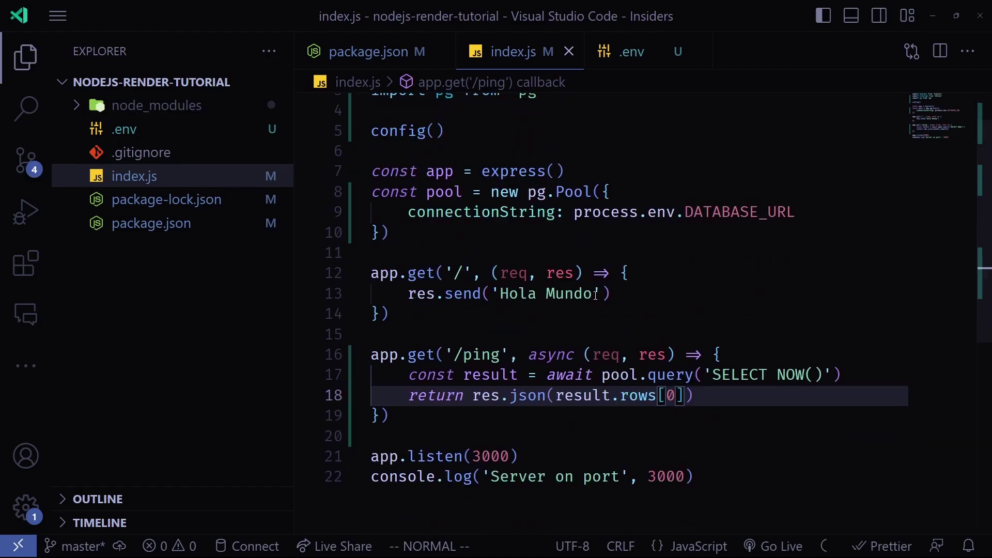
scroll(596, 295, "up", 1)
Start the server with npm start in the terminal.
key("ctrl+grave")
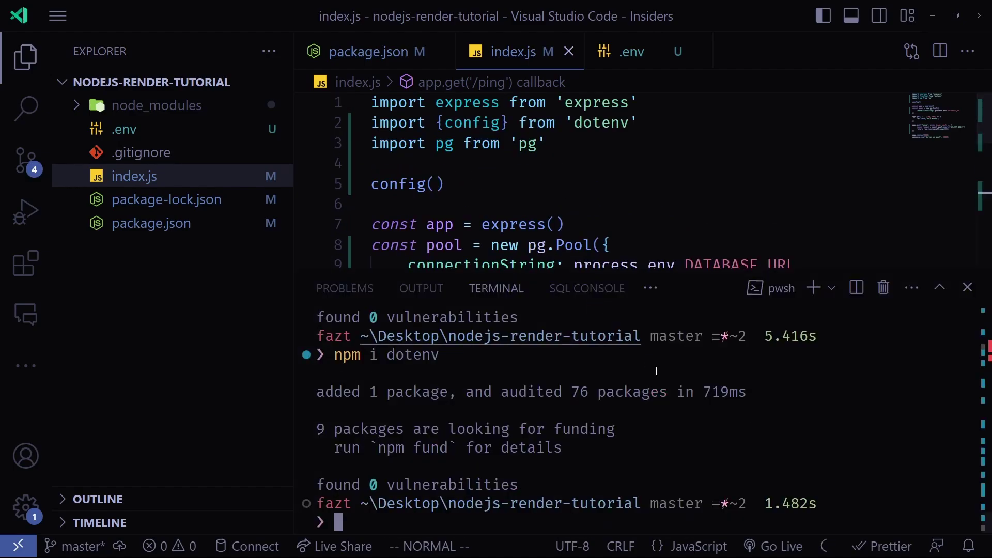
type("npm start")
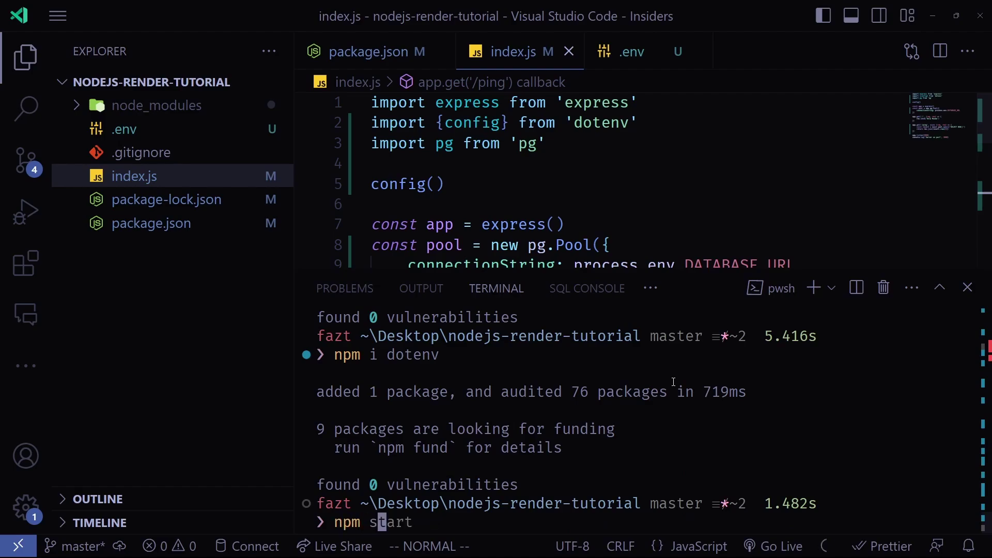
key("Return")
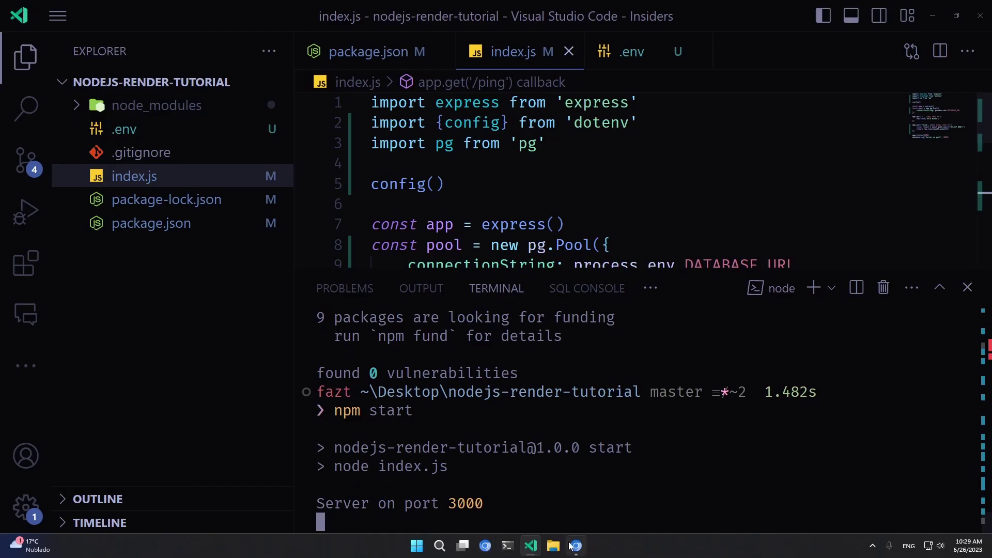
Reload localhost:3000 in Chrome, then load localhost:3000/ping.
left_click(576, 546)
left_click(42, 8)
left_click(103, 27)
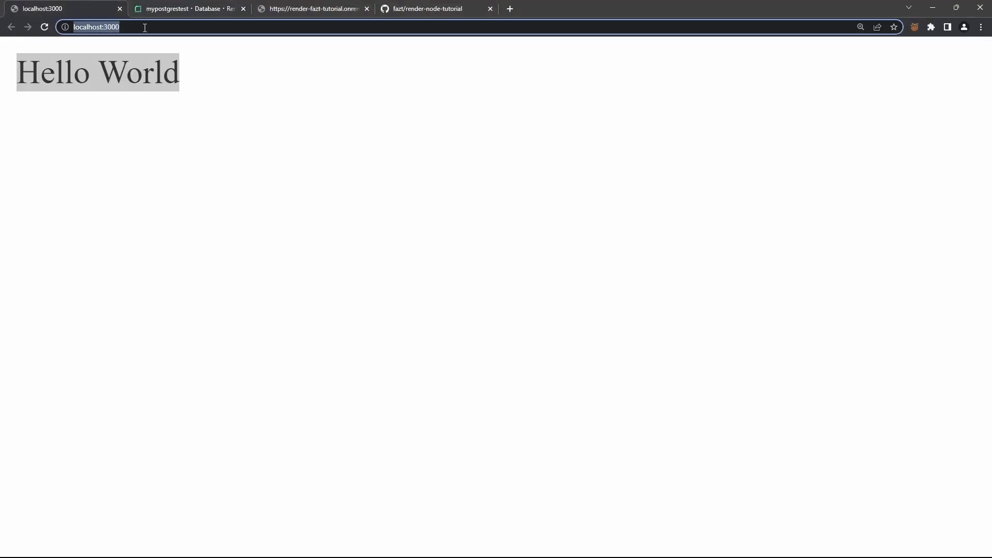
key("Return")
left_click(171, 34)
left_click(170, 34)
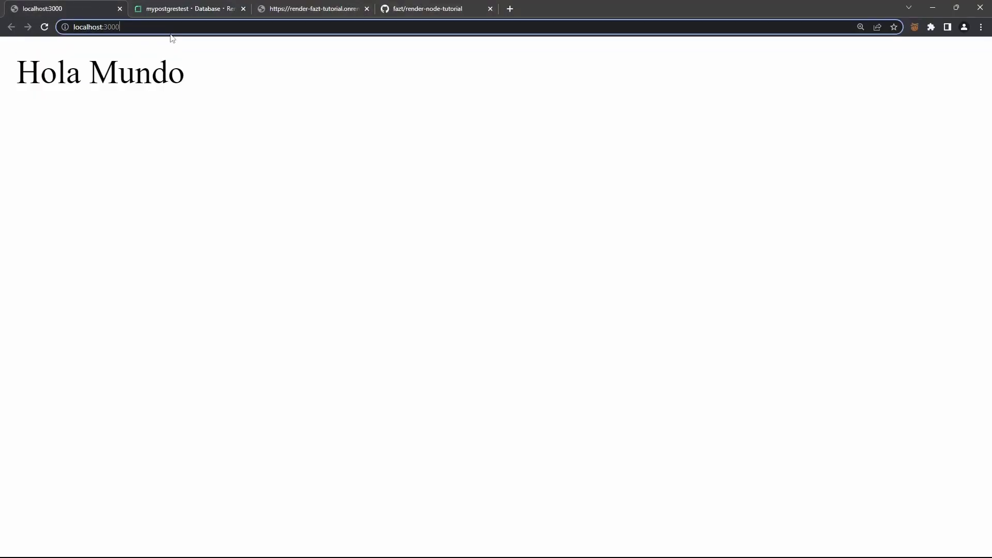
type("/ping")
key("Return")
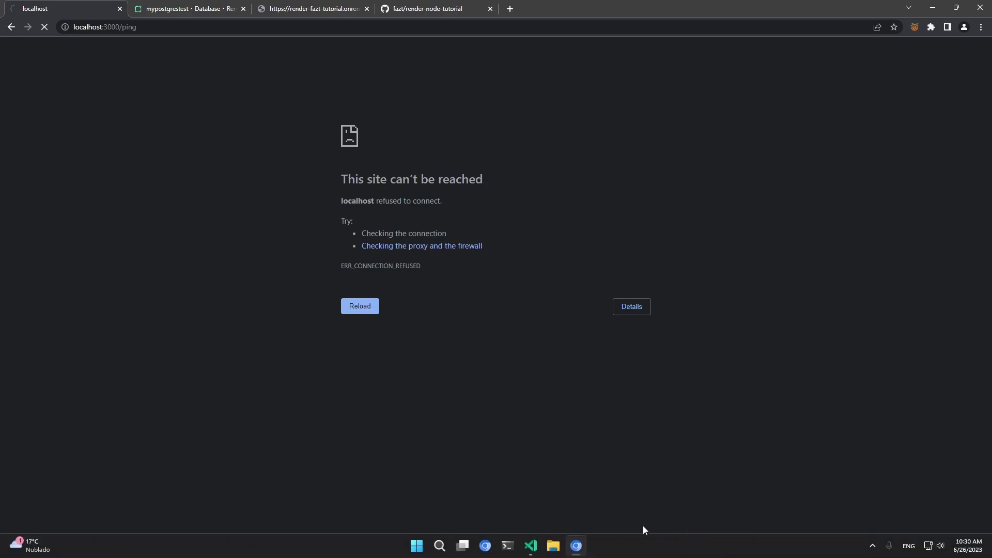
Rerun the server in Visual Studio Code to read the ENOTFOUND error.
left_click(532, 546)
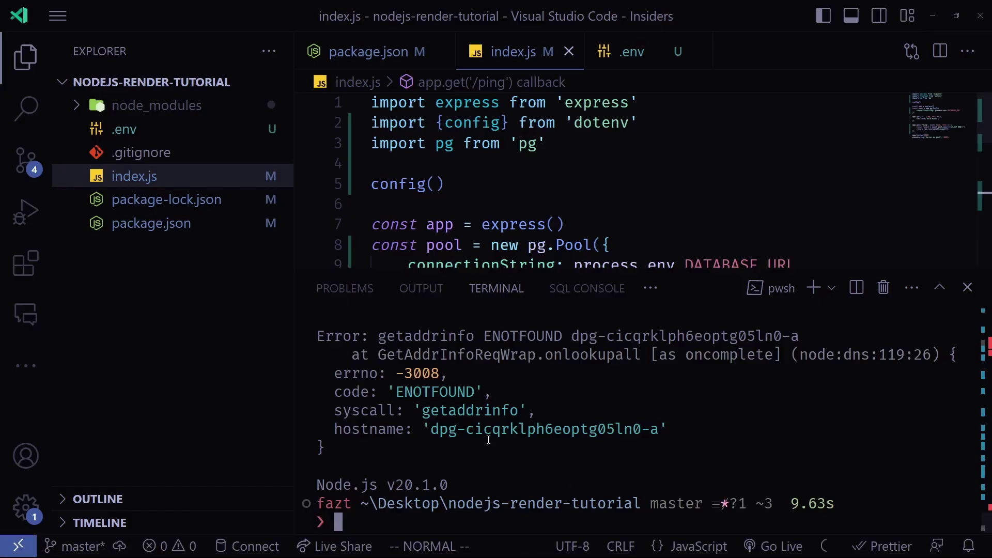
key("Up")
key("Return")
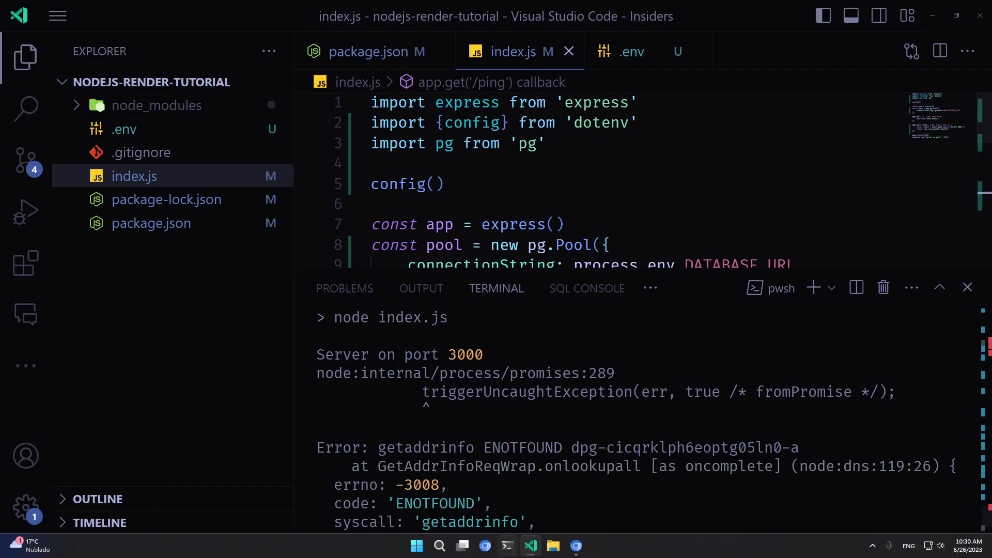
Reopen mypostgrestest from the Render services overview and copy its External Database URL.
left_click(577, 546)
left_click(213, 8)
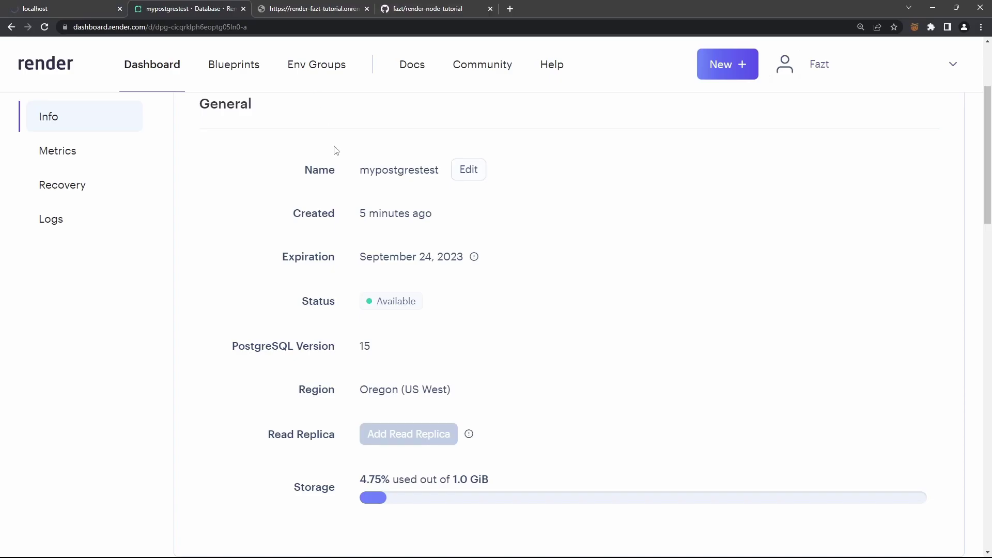
scroll(448, 310, "down", 4)
scroll(362, 181, "up", 4)
left_click(166, 67)
left_click(148, 261)
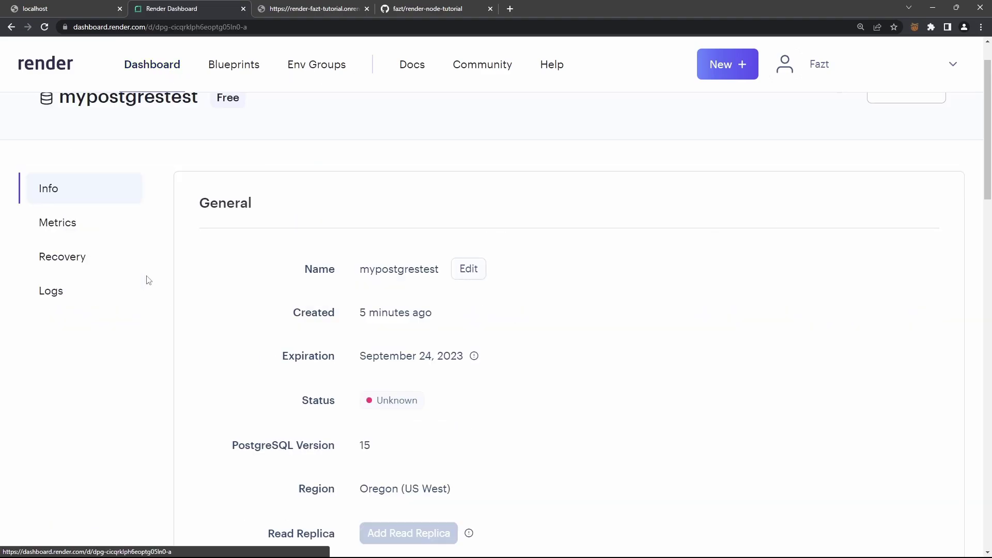
scroll(388, 259, "down", 15)
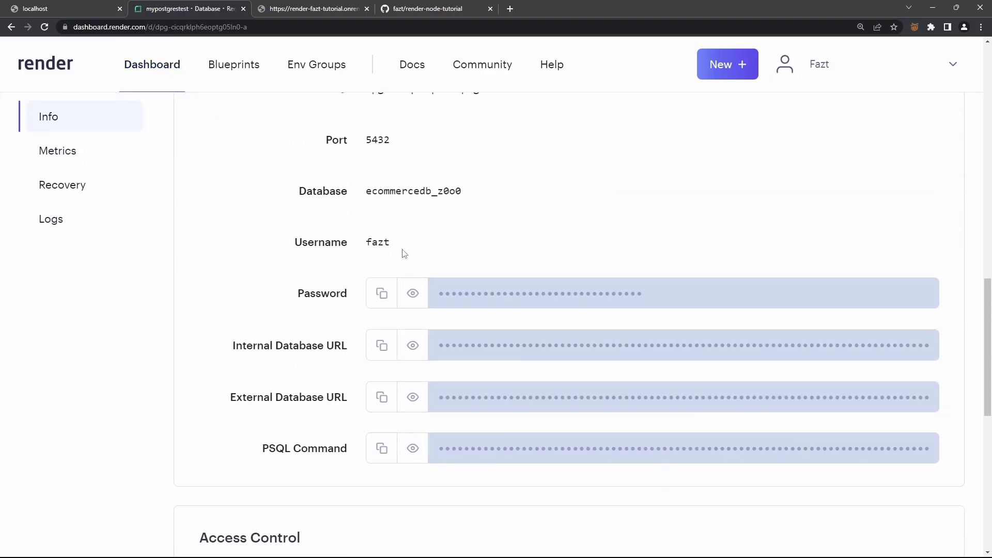
scroll(404, 254, "down", 3)
left_click_drag(222, 194, 352, 194)
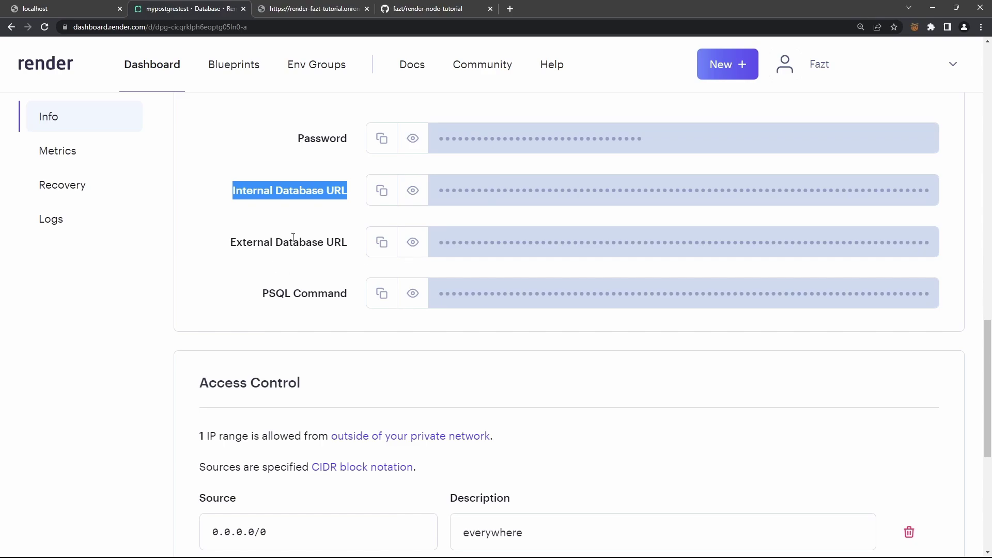
left_click(381, 242)
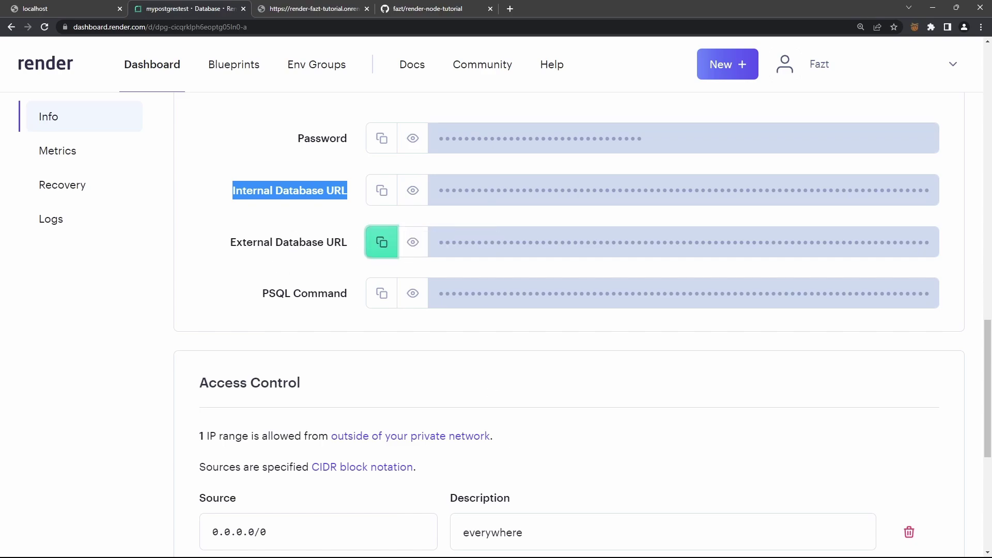
left_click(532, 547)
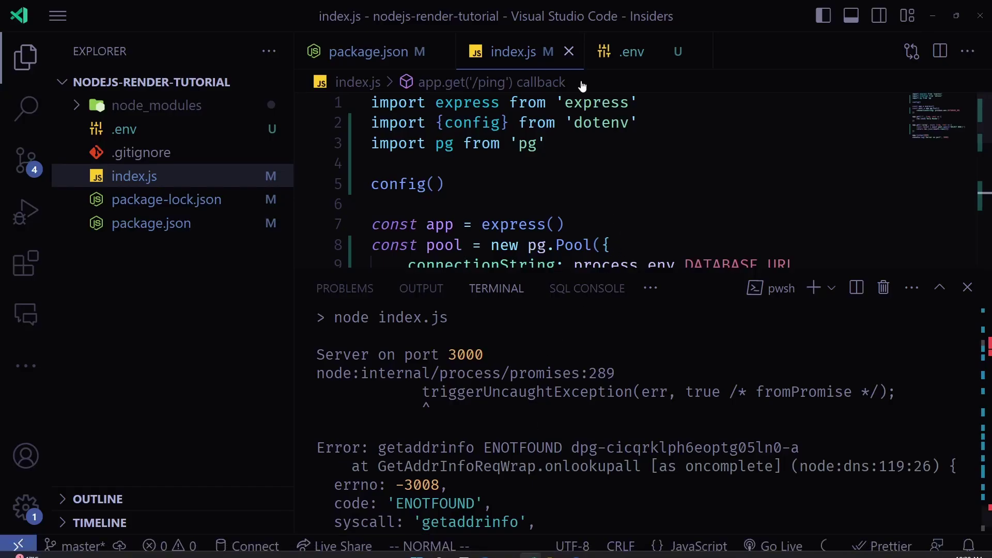
Replace the DATABASE_URL value in .env with the pasted external database URL and save.
left_click(631, 51)
left_click(607, 142)
left_click_drag(607, 143, 491, 103)
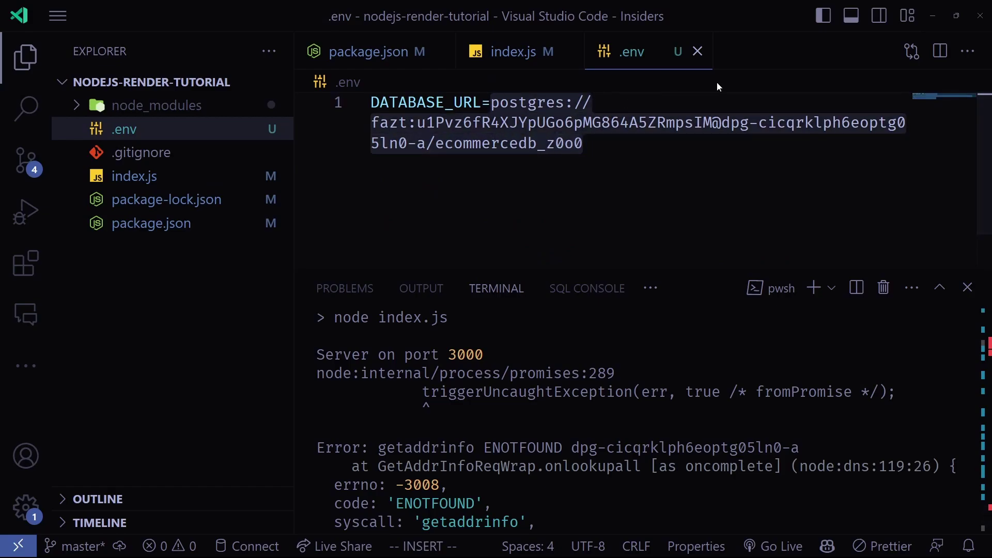
key("BackSpace")
key("ctrl+v")
key("ctrl+s")
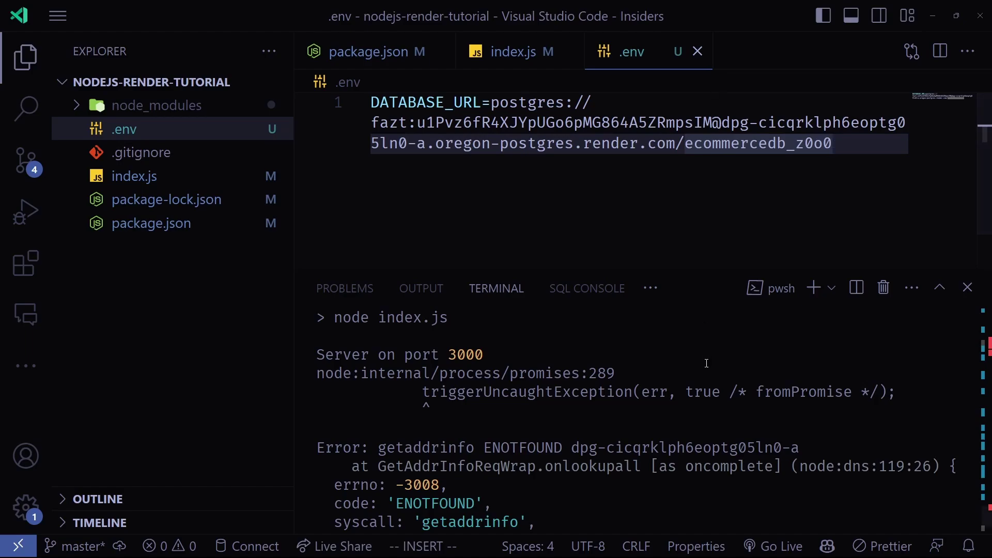
Restart with npm start and load localhost:3000/ping, which crashes with read ECONNRESET.
key("ctrl+c")
type("npm start")
key("Return")
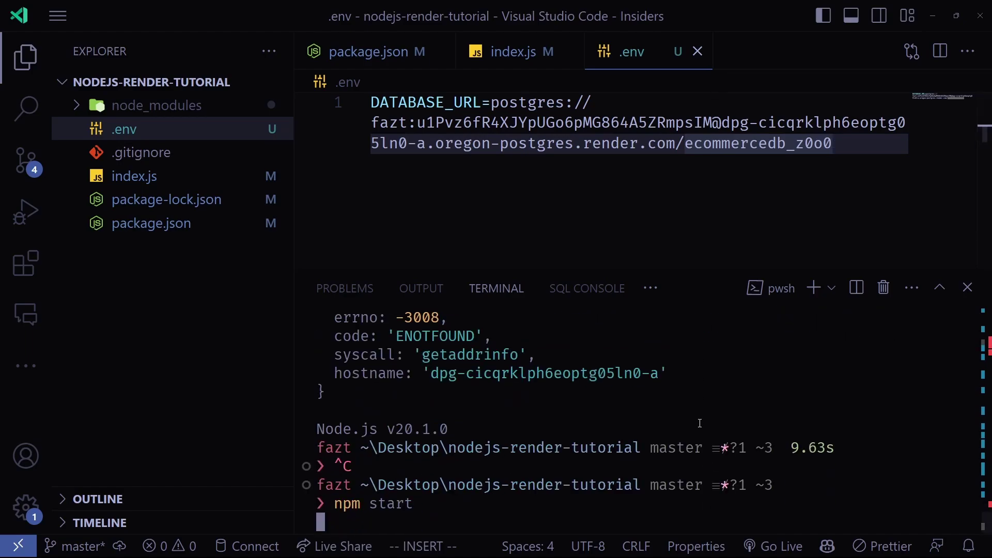
mouse_move(516, 554)
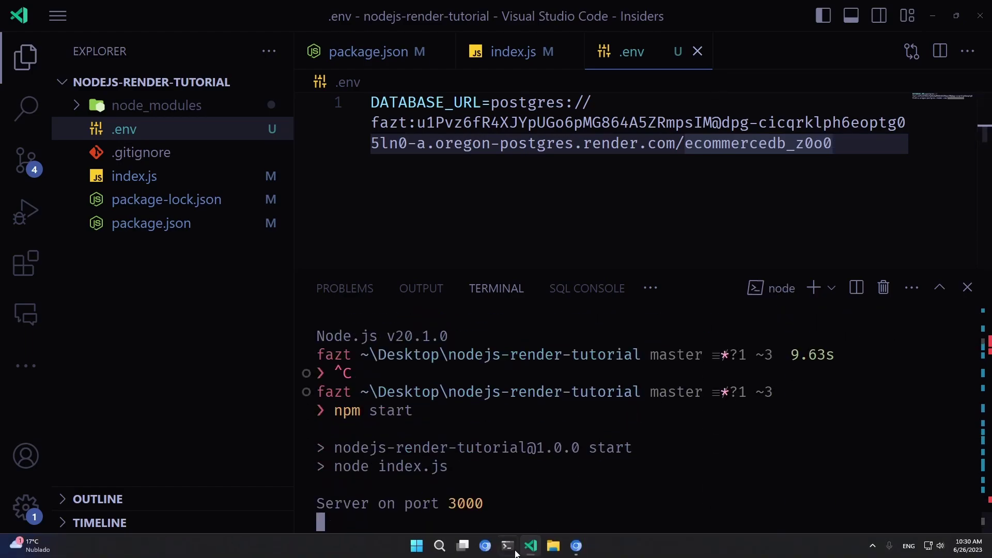
left_click(576, 546)
left_click(45, 6)
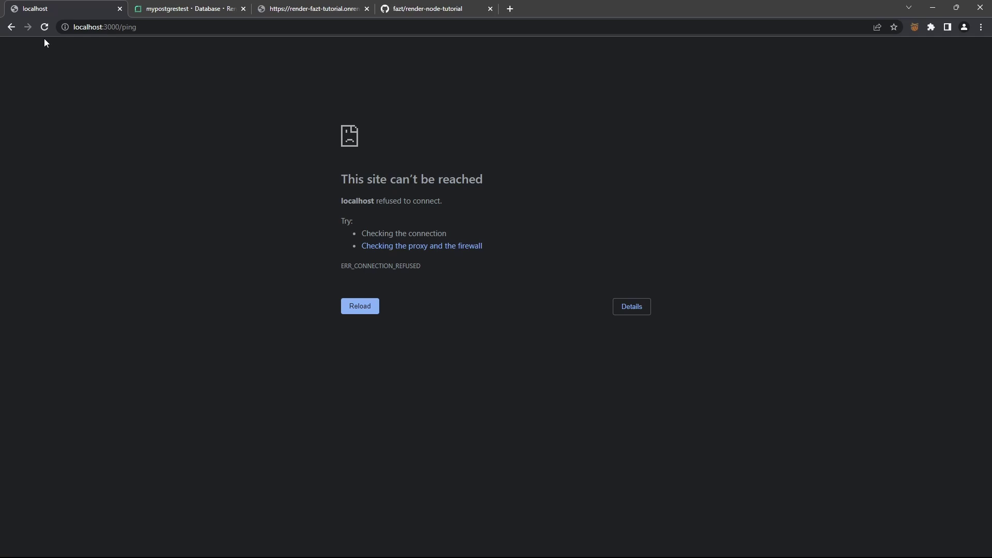
left_click(536, 546)
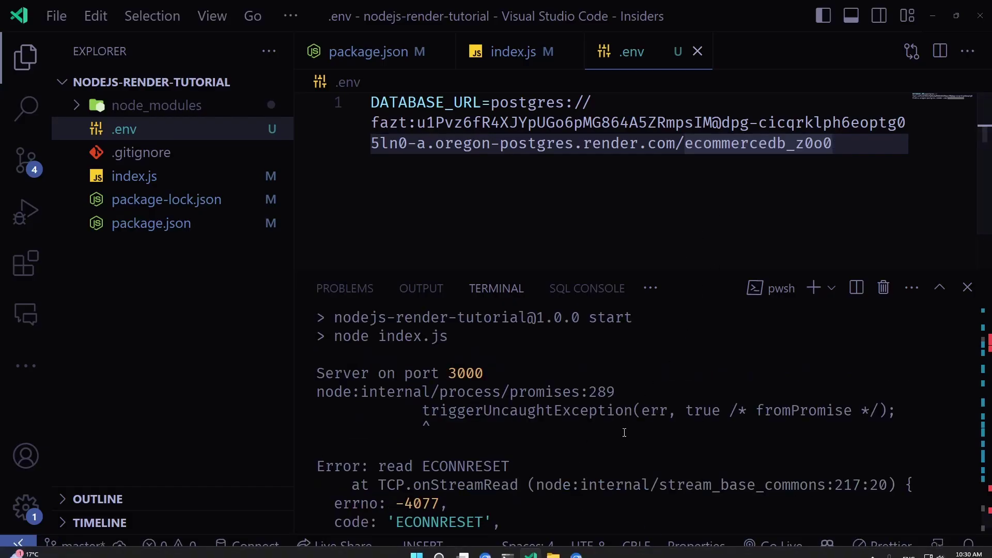
Copy the External Database URL from the Render database's Info page.
left_click(576, 546)
left_click(423, 6)
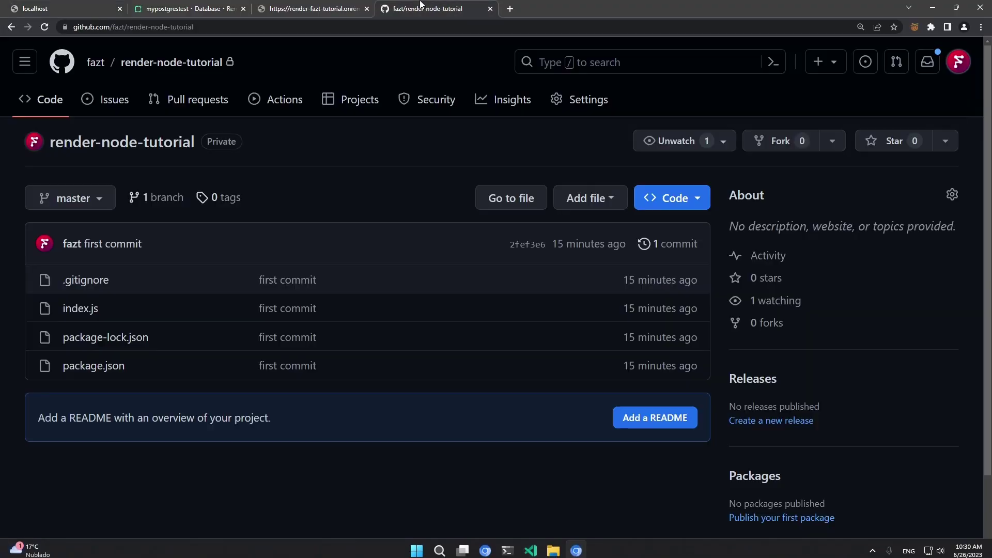
left_click(312, 6)
left_click(229, 7)
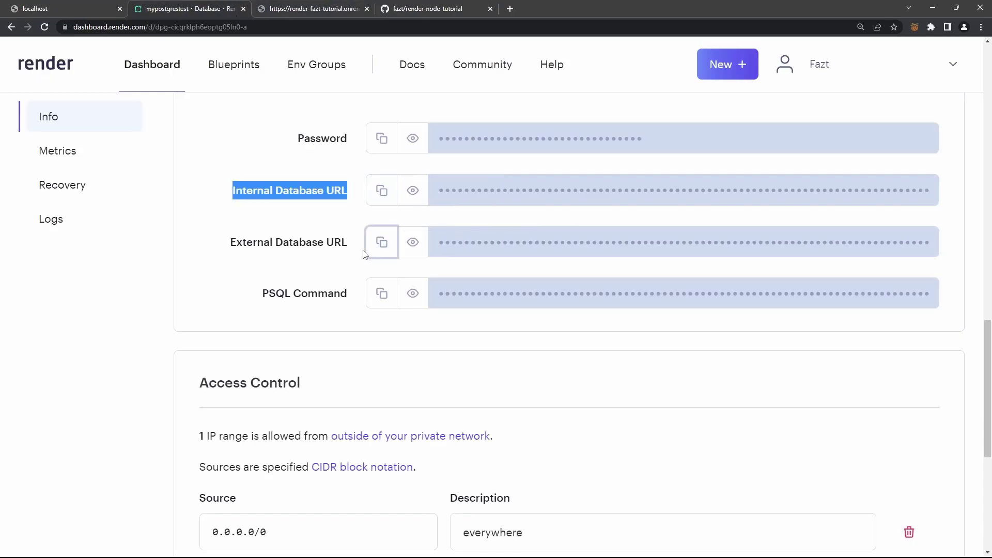
left_click(413, 243)
triple_click(549, 243)
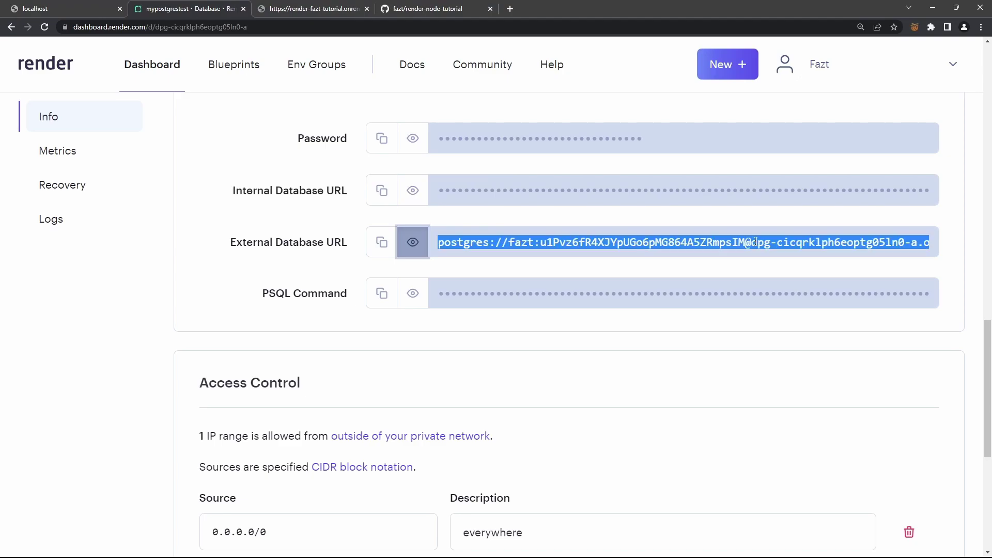
left_click(923, 243)
left_click(382, 243)
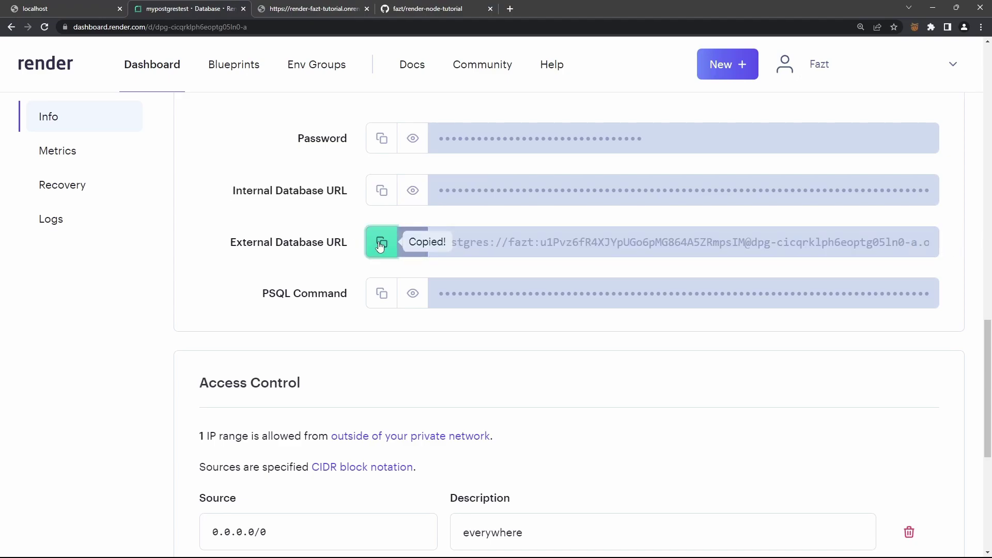
triple_click(775, 243)
left_click(775, 242)
left_click_drag(776, 243, 973, 231)
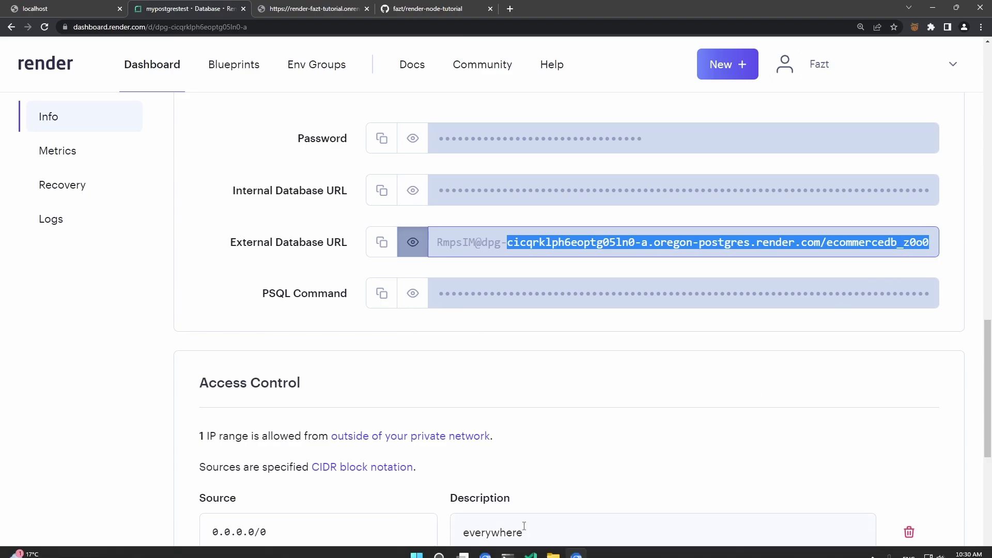
Paste the external URL over DATABASE_URL in .env, save, and rerun npm start.
left_click(531, 546)
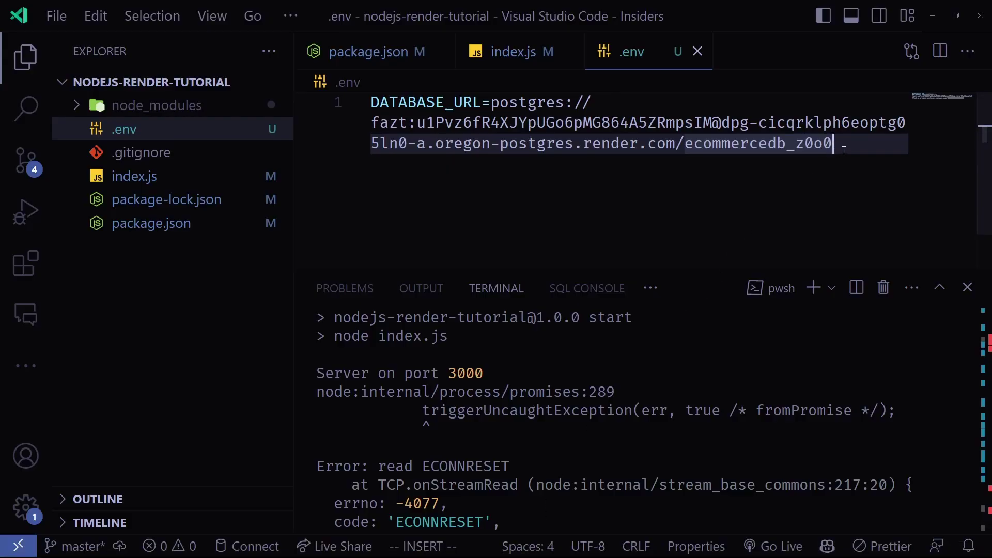
left_click_drag(825, 152, 491, 102)
key("BackSpace")
key("ctrl+v")
key("ctrl+s")
key("ctrl+c")
key("ctrl+c")
key("Up")
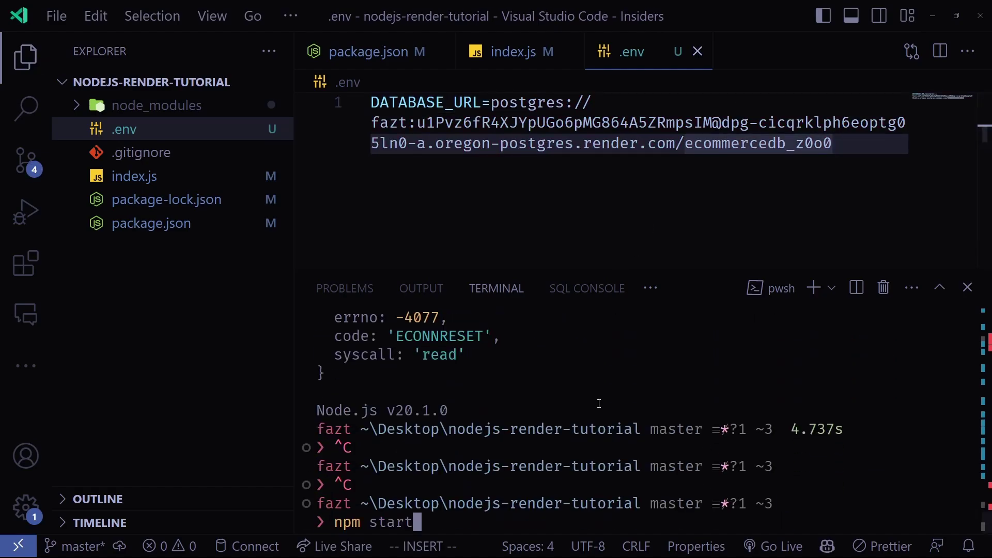
key("Return")
Review index.js and .env, then retry localhost /ping, which hits an SSL/TLS required error.
left_click(507, 52)
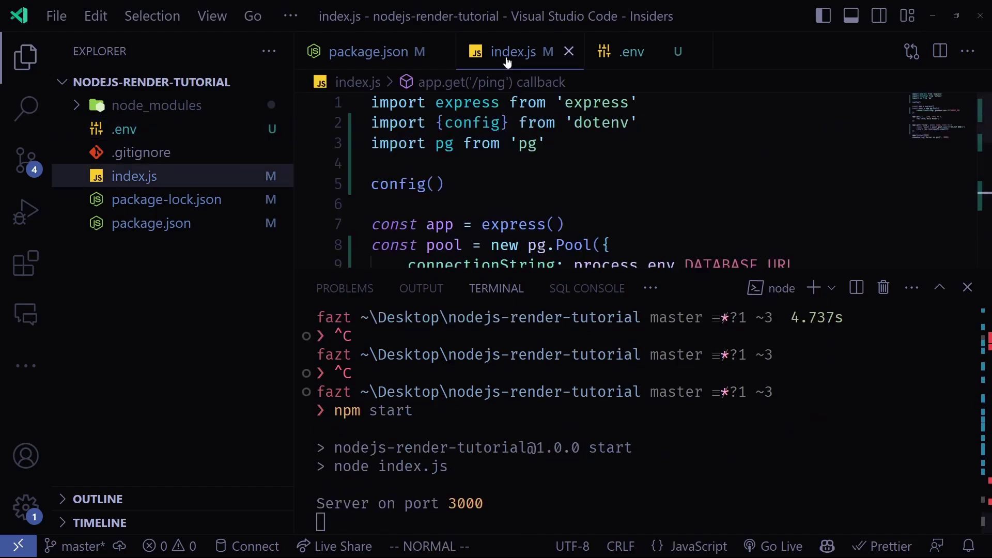
scroll(542, 175, "down", 1)
left_click(654, 54)
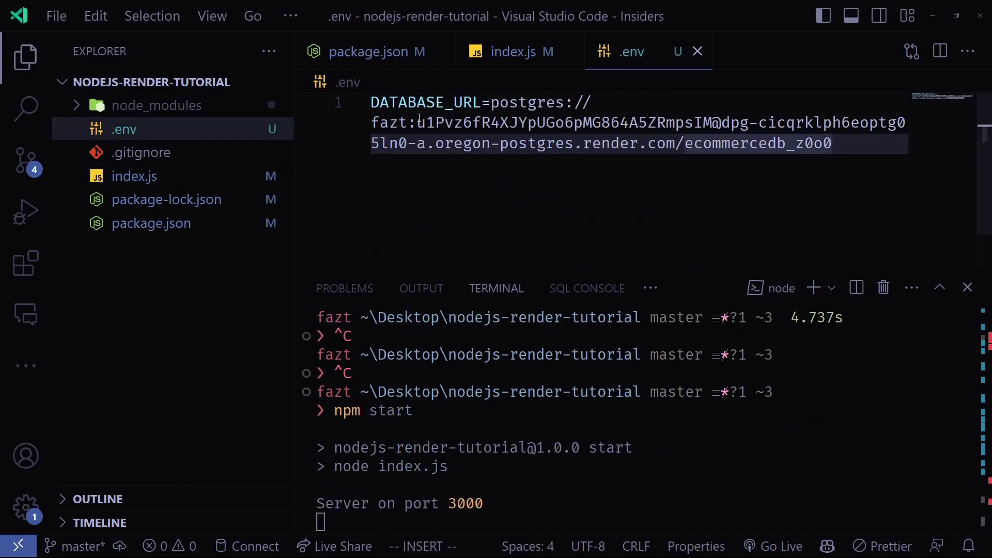
left_click(515, 52)
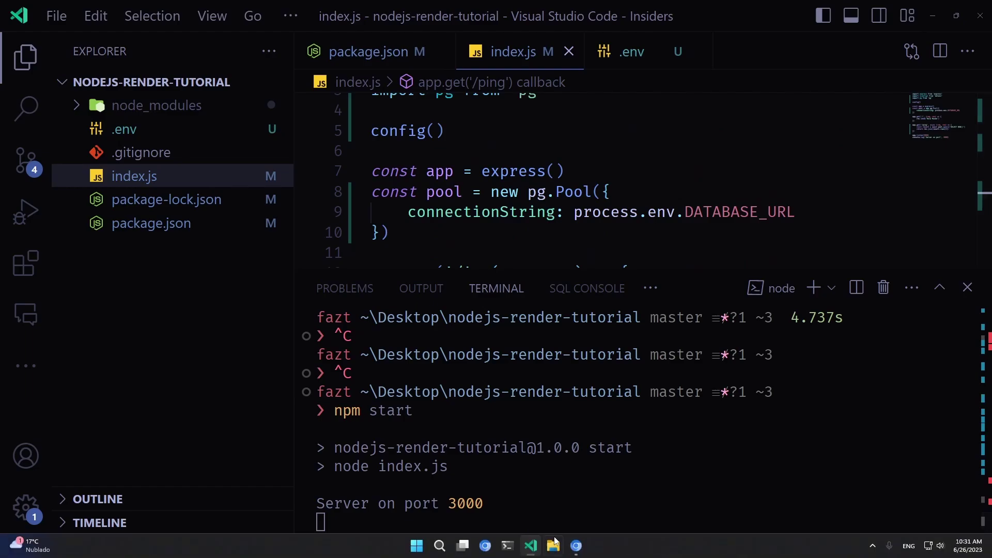
left_click(576, 549)
left_click(83, 4)
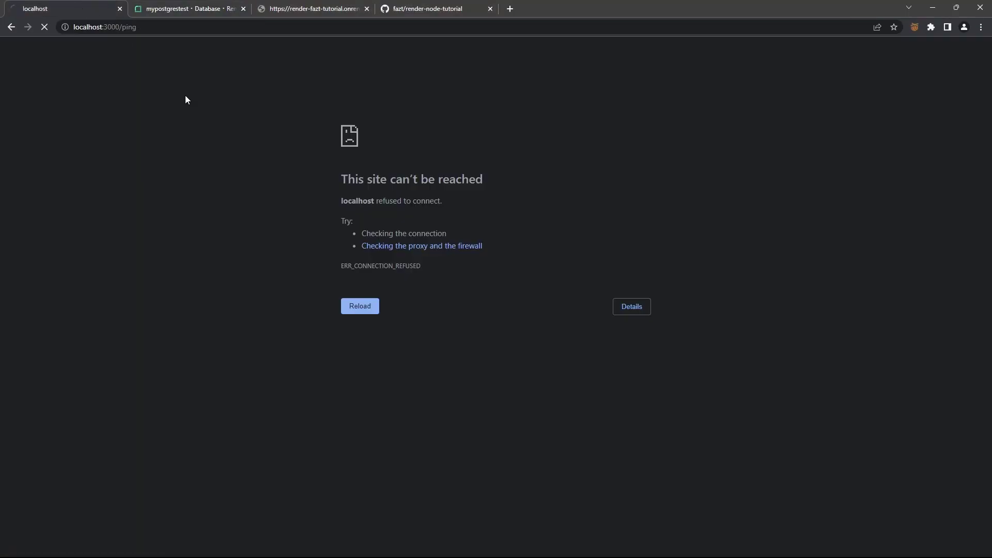
key("alt+Tab")
Add a trailing comma after connectionString in index.js and save.
key("ctrl+equal")
scroll(620, 445, "up", 3)
scroll(620, 444, "up", 6)
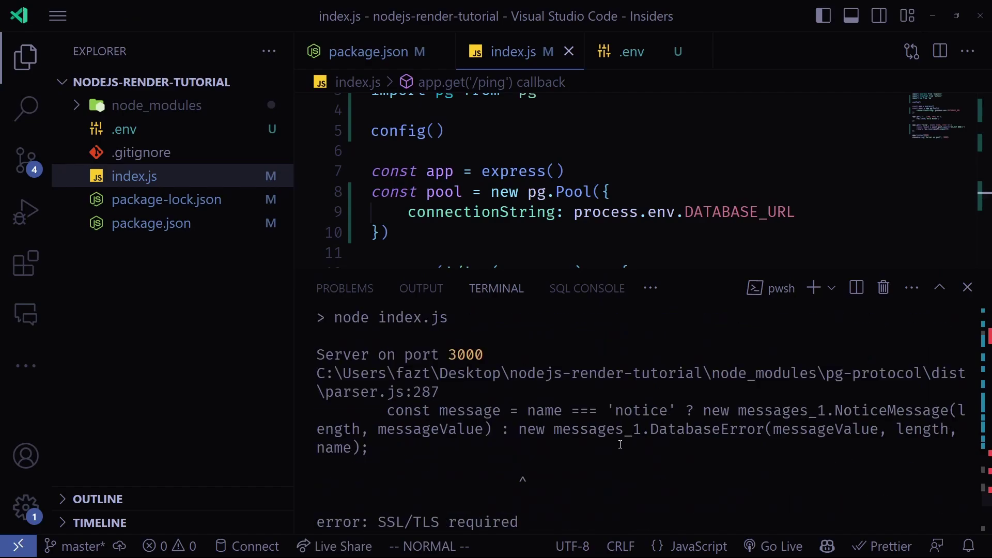
scroll(620, 444, "down", 2)
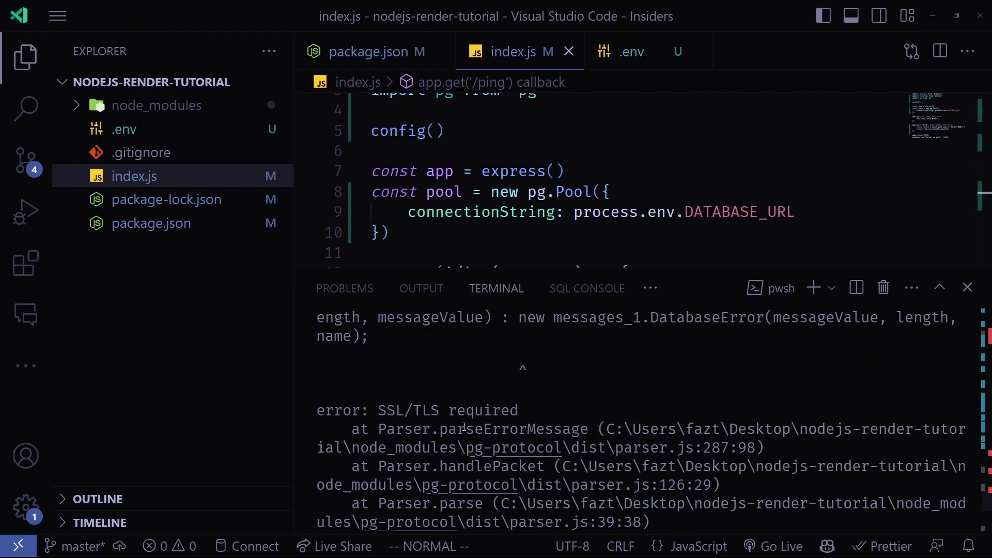
key("ctrl+s")
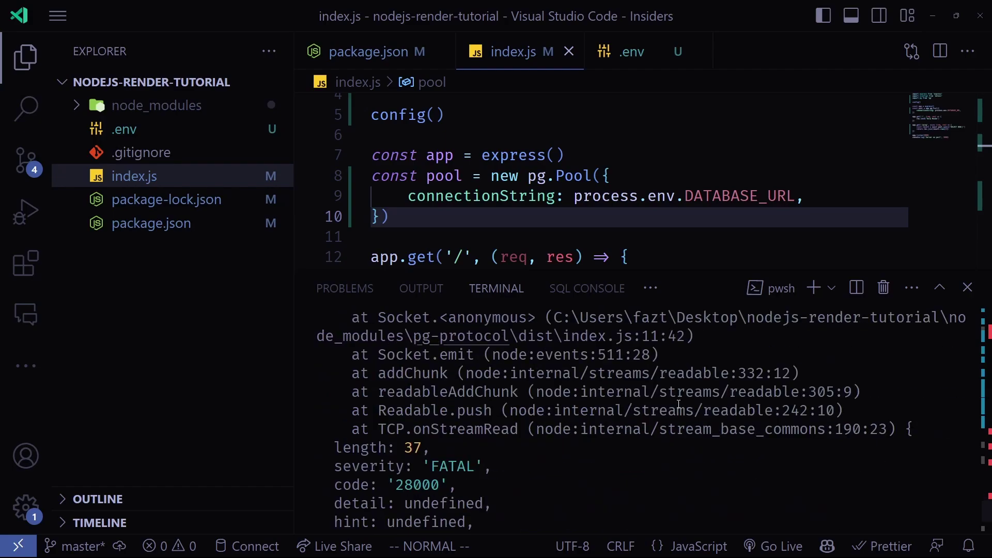
key("ctrl+j")
Add ssl: true to the pg Pool config, save index.js, and rerun npm start.
left_click(806, 203)
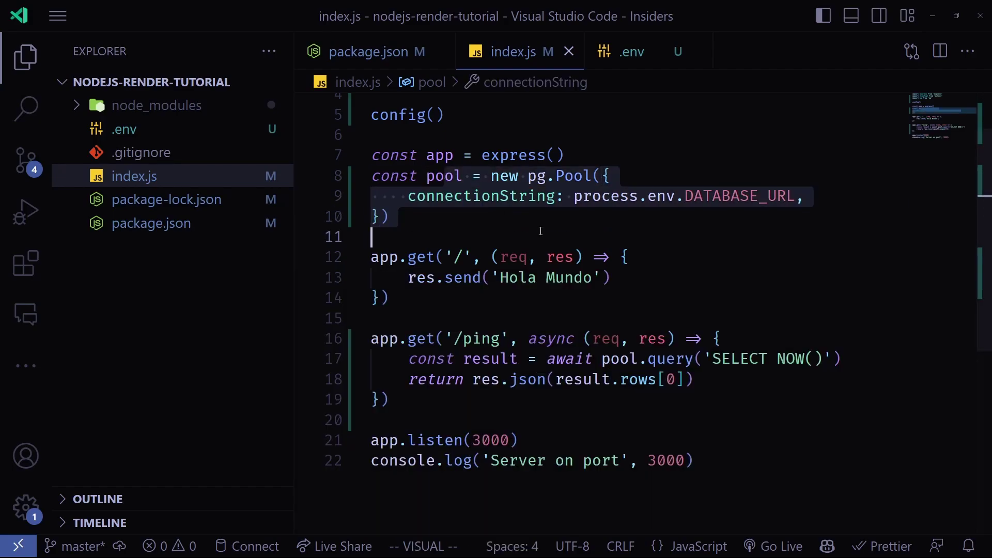
left_click(821, 202)
type("ossl: tr")
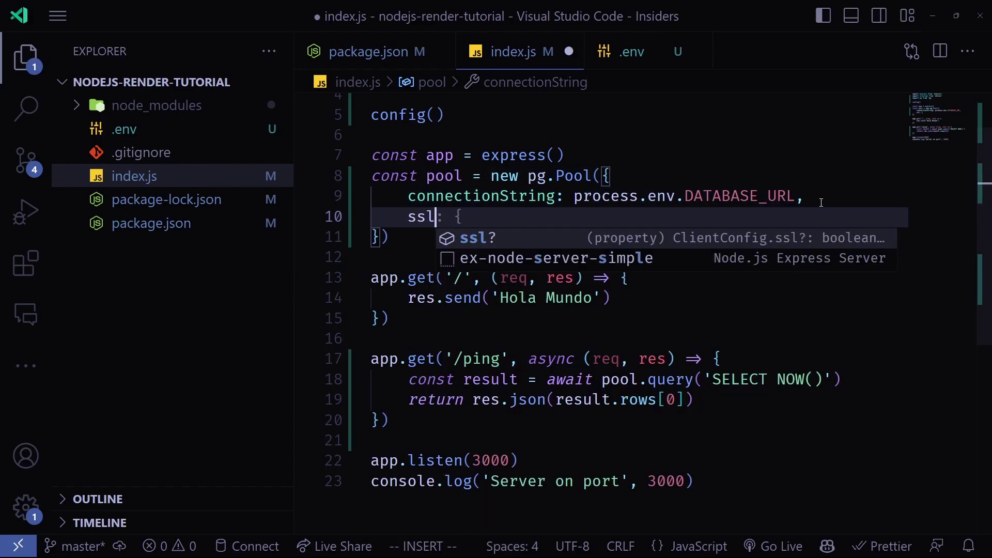
type("ue")
key("ctrl+s")
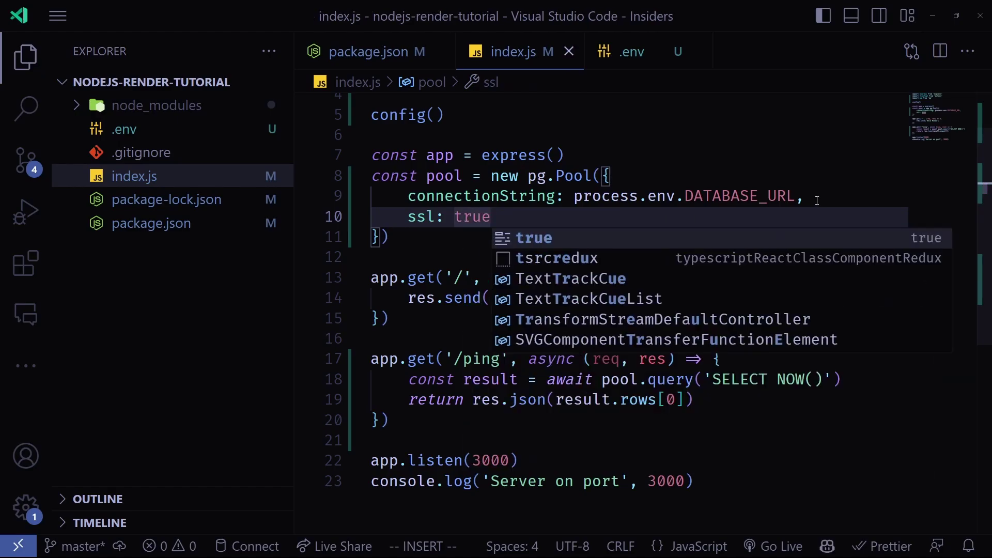
key("ctrl+j")
key("Up")
key("Return")
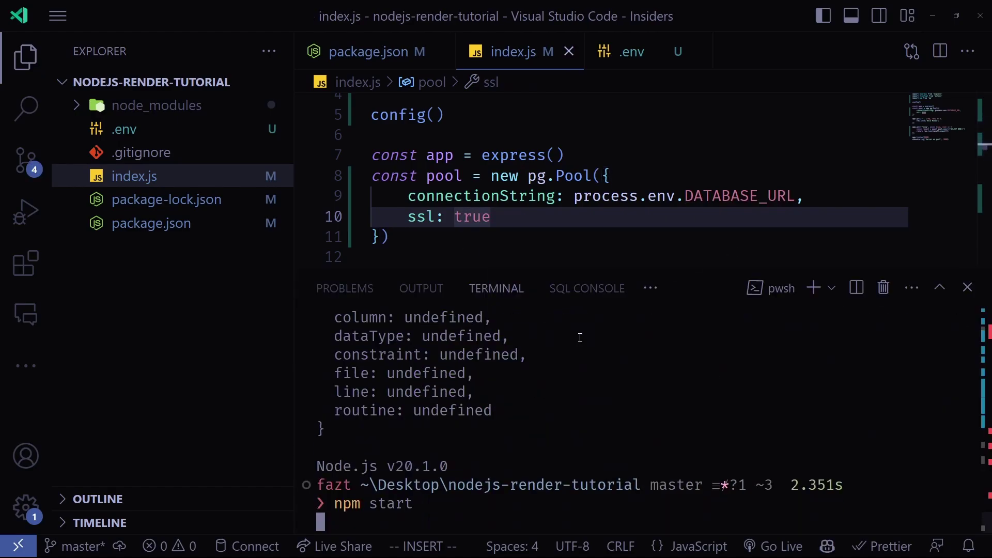
Reload localhost:3000/ping several times to see the {"now": ...} database time JSON.
left_click(577, 552)
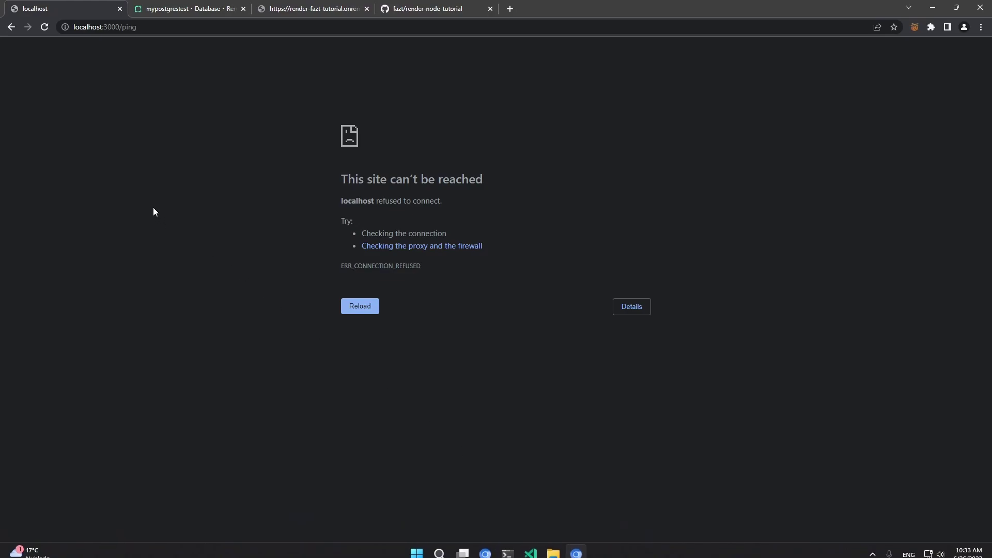
key("F5")
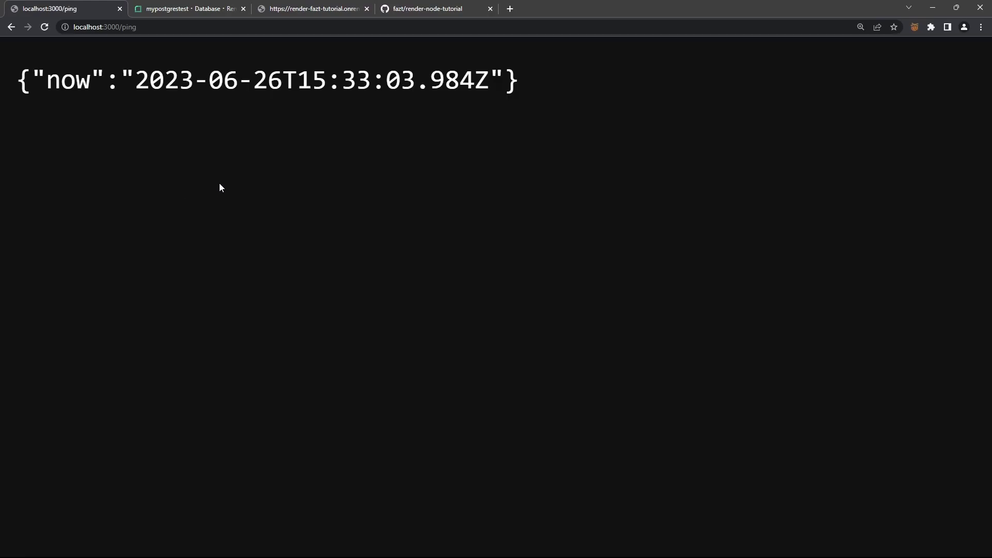
key("F5")
key("F5")
key("F5")
key("F5")
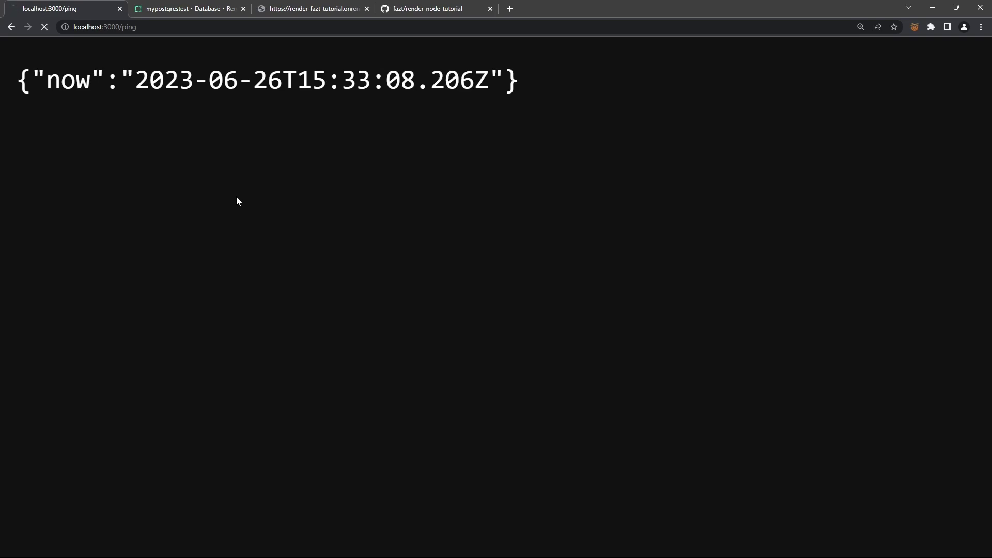
key("F5")
key("F5")
key("alt+Tab")
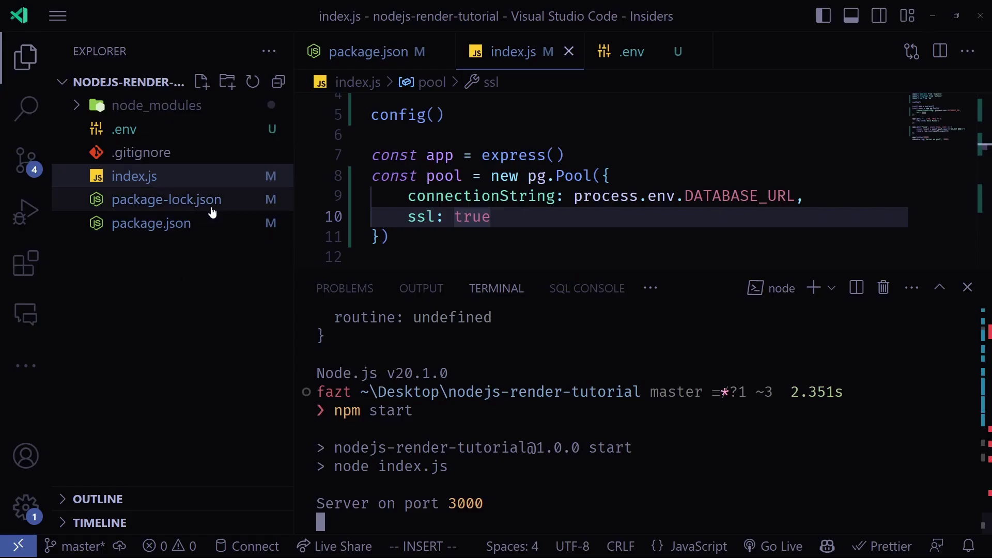
key("alt+Tab")
key("F5")
key("F5")
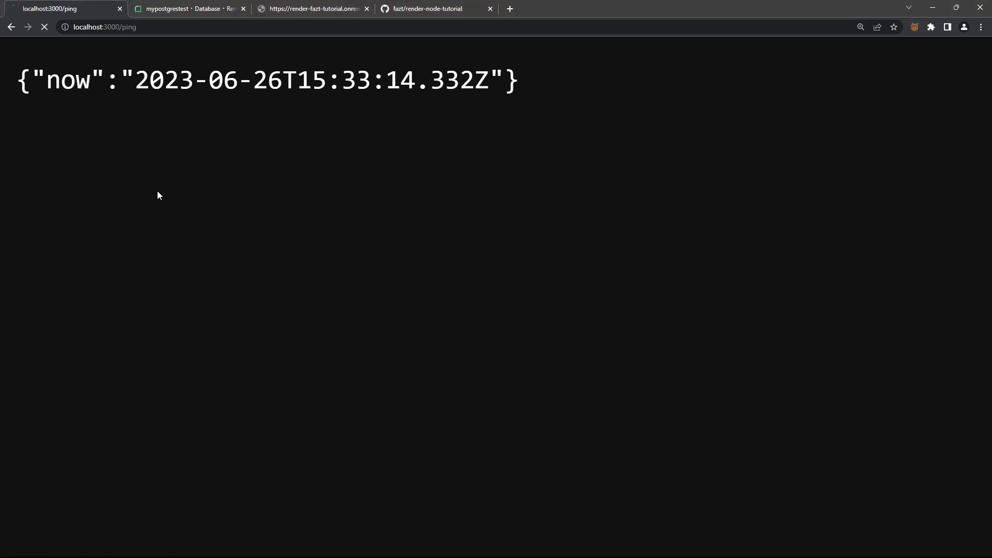
key("alt+Tab")
Look at .env, then open .gitignore with the caret after node_modules.
key("ctrl+j")
key("ctrl+j")
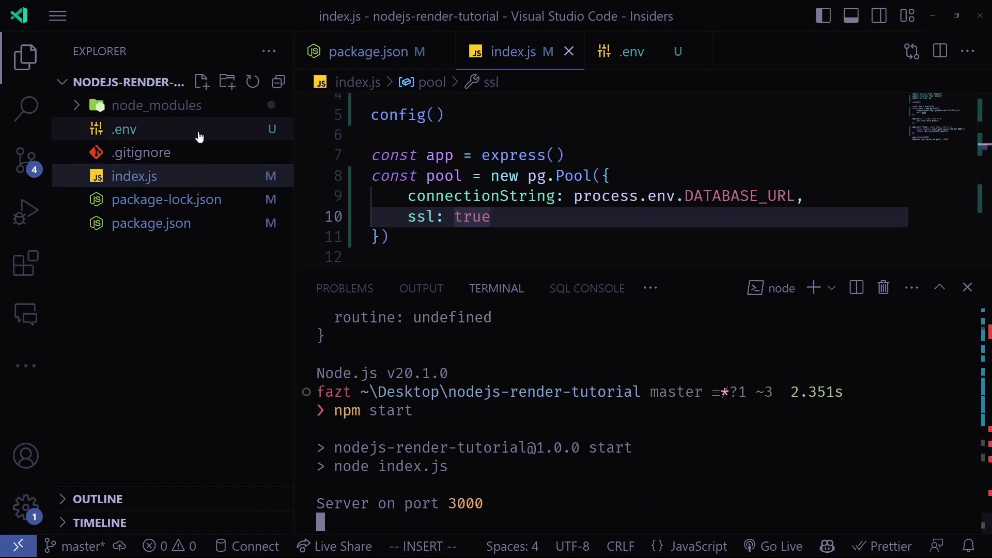
left_click(124, 130)
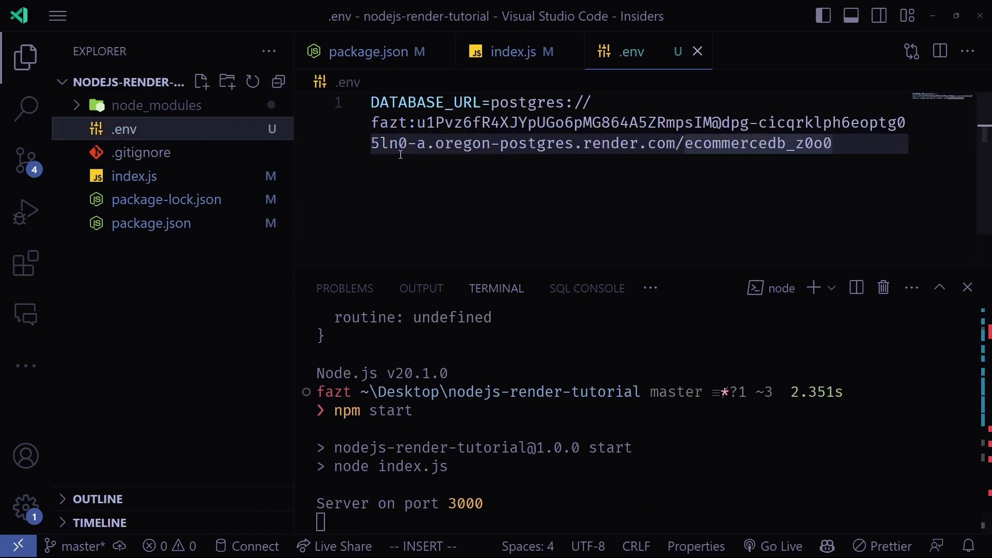
left_click(399, 103)
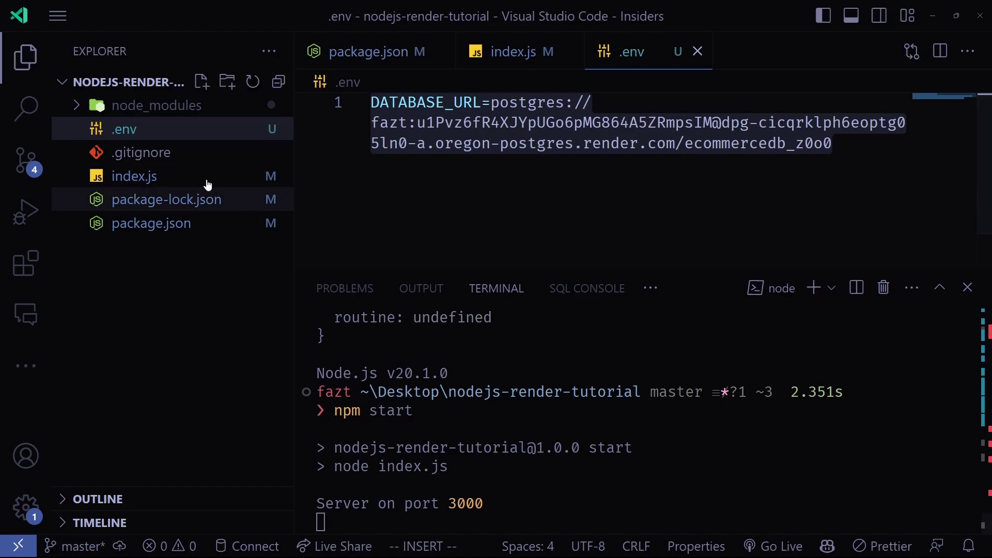
left_click(226, 154)
left_click(520, 162)
Add .env to .gitignore and save it.
key("o")
key("Return")
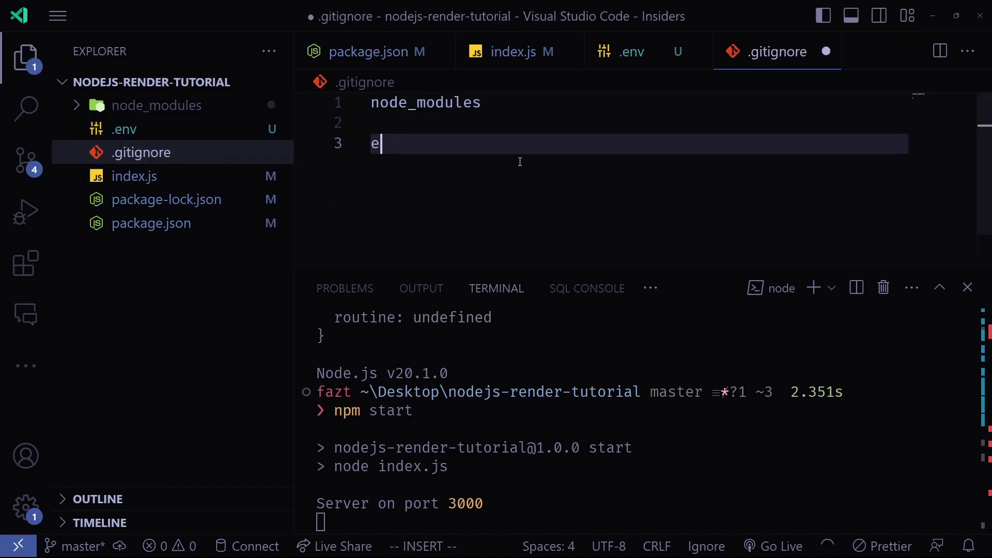
type("env")
key("ctrl+s")
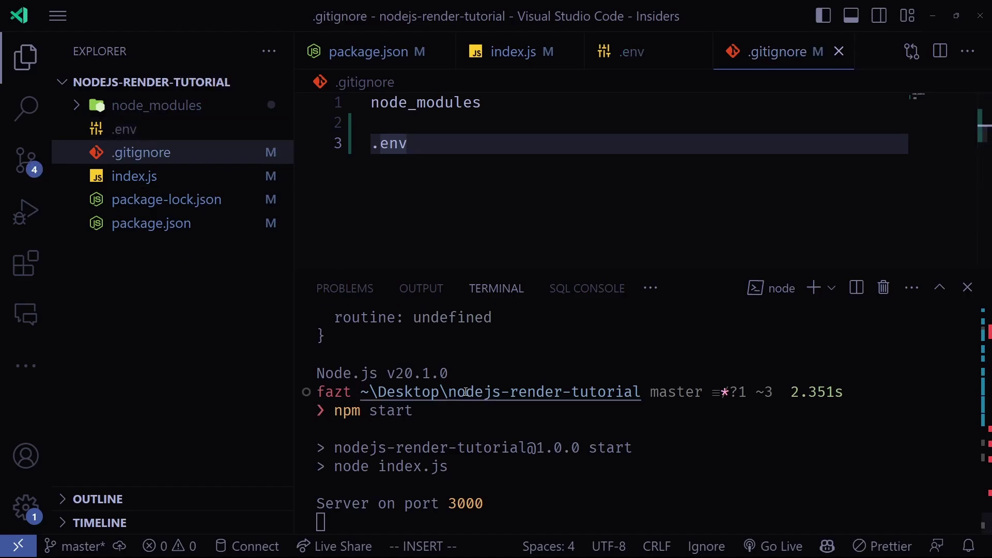
Stop the local server and run git status to list the four modified files.
left_click(587, 473)
key("ctrl+c")
key("ctrl+c")
key("ctrl+c")
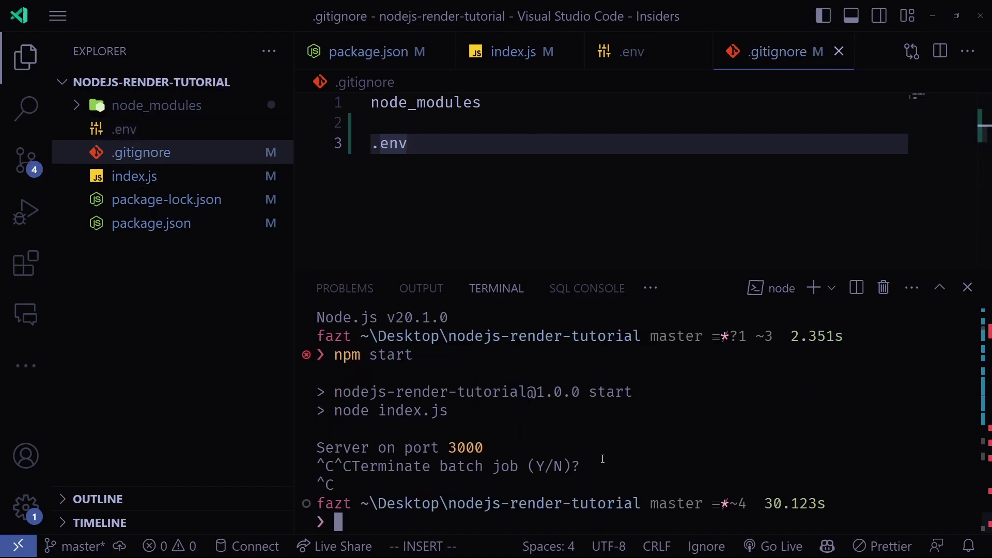
type("git status")
key("Return")
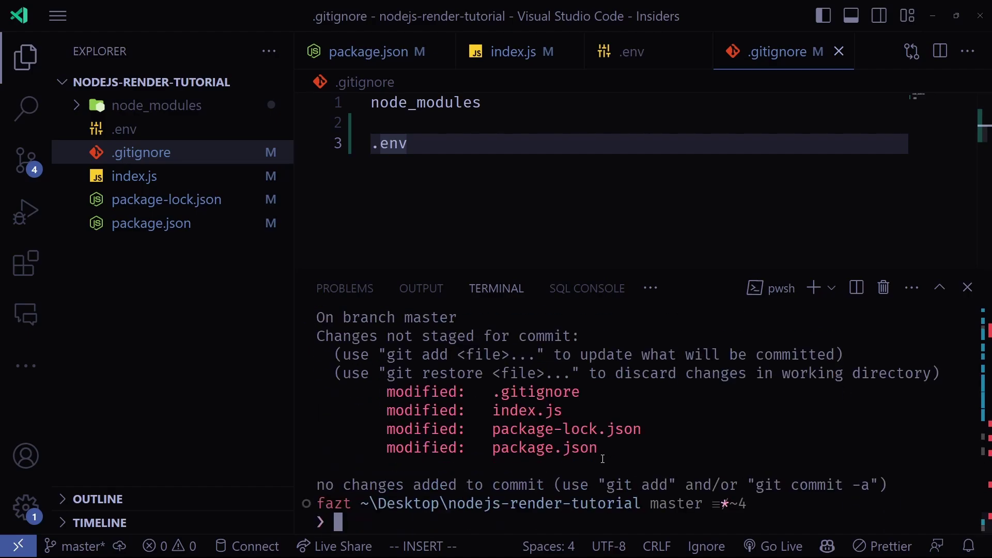
left_click_drag(382, 389, 642, 441)
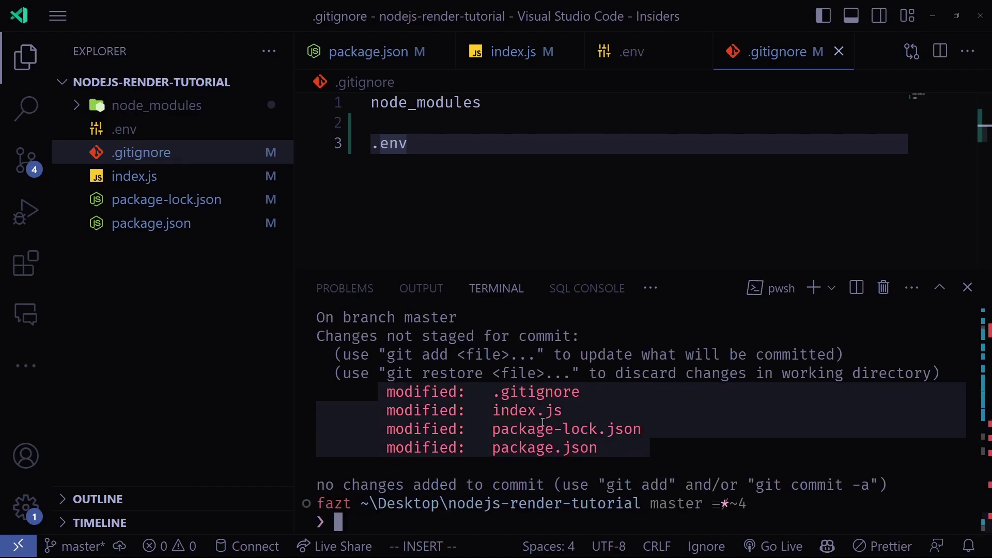
left_click(611, 445)
Stage everything, commit as "postgres añadido", and push to origin master.
type("git add .")
key("Return")
type("g")
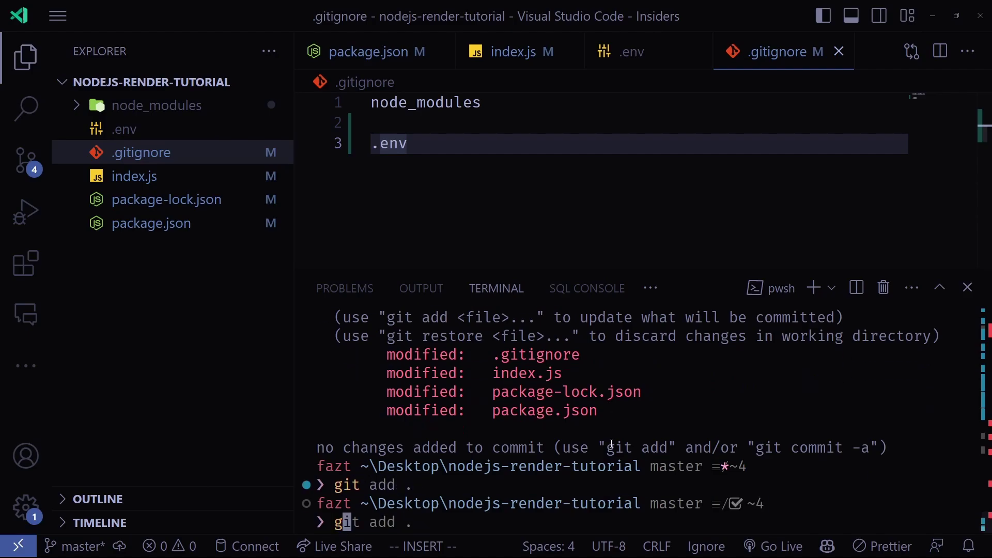
type("it commit -m \"\"")
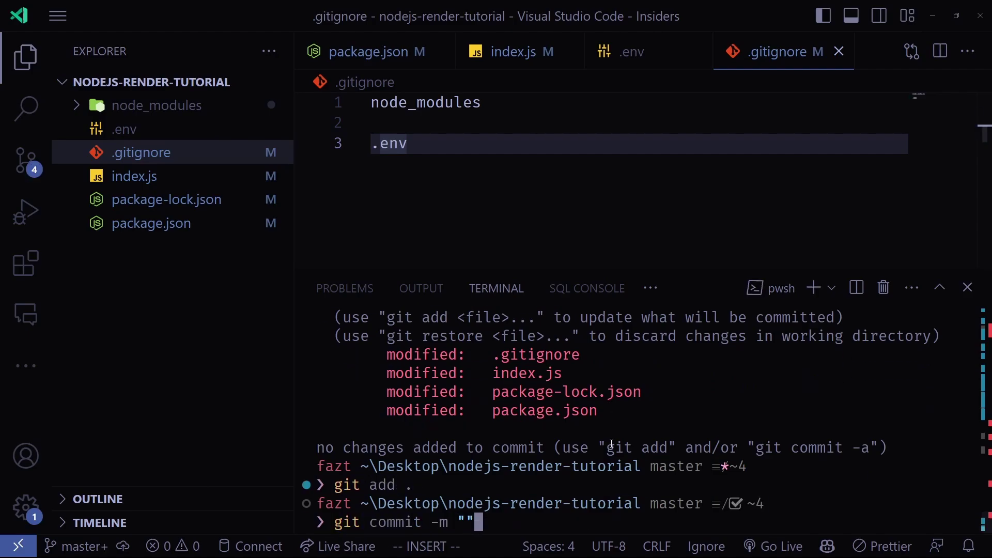
type("postgres")
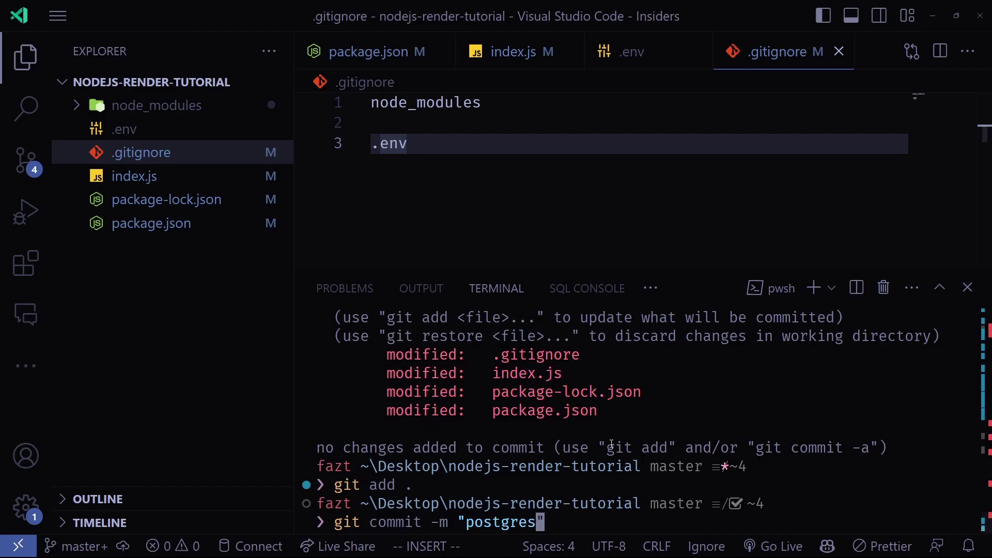
type(" añadido")
key("Return")
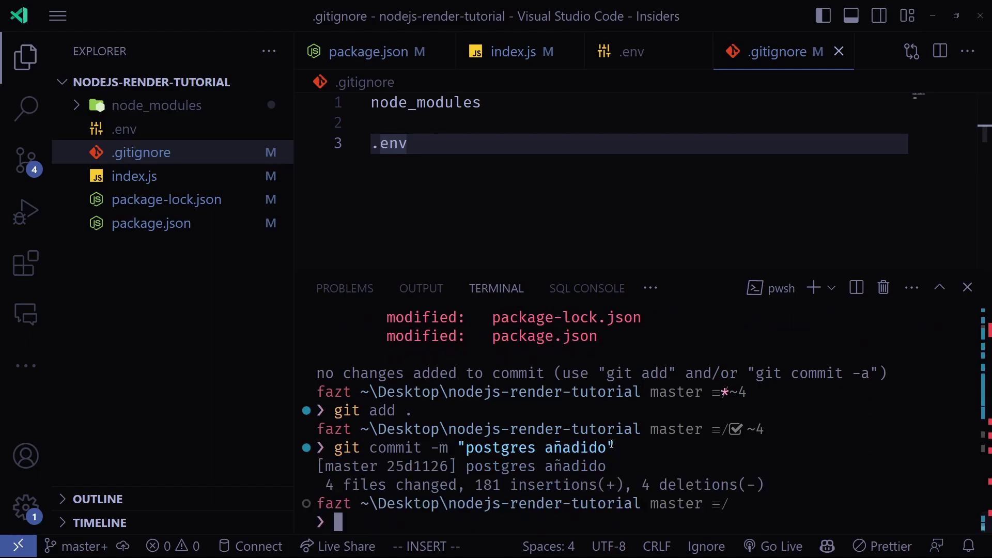
type("git push origin mas")
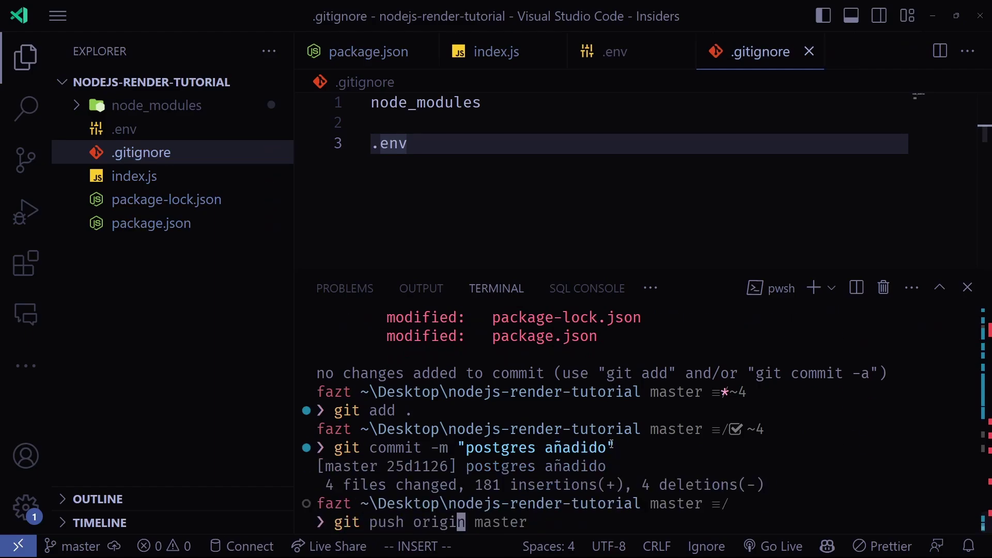
type("ter")
key("Return")
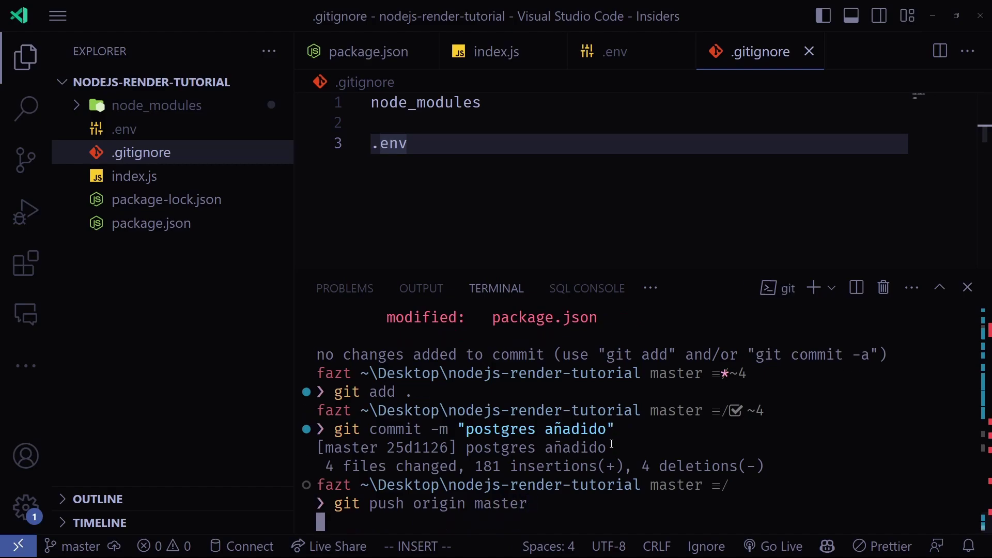
Copy the Internal Database URL from the mypostgrestest database page.
key("alt+Tab")
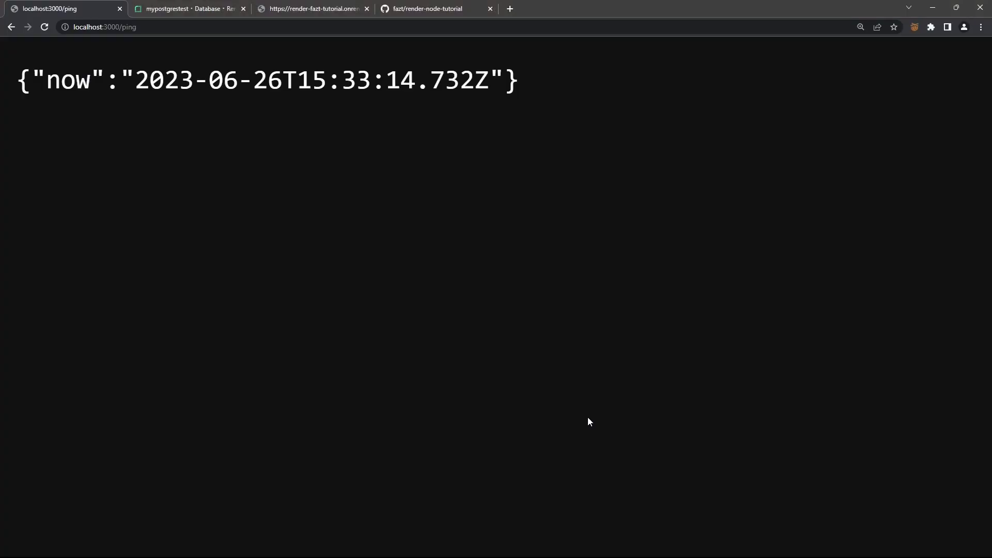
left_click(201, 7)
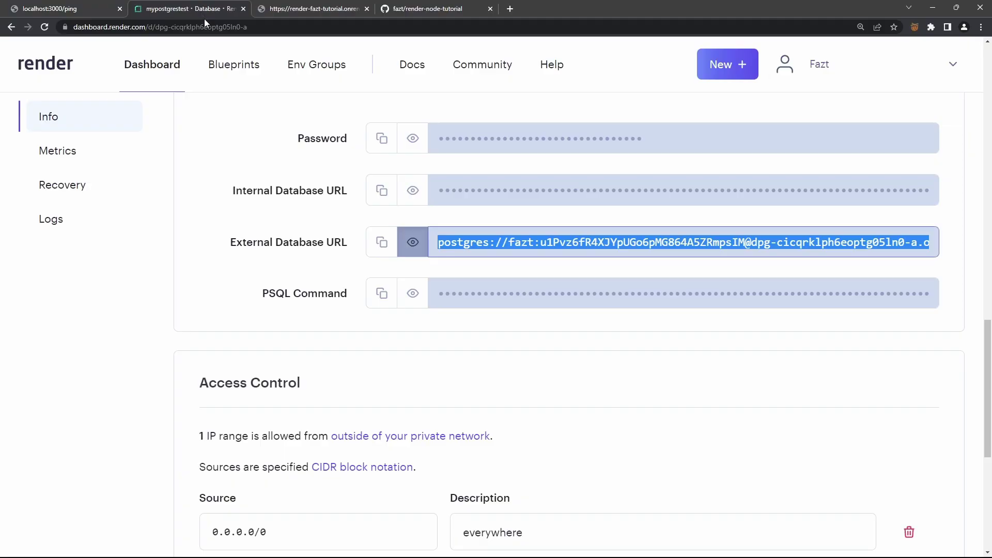
scroll(268, 221, "up", 1)
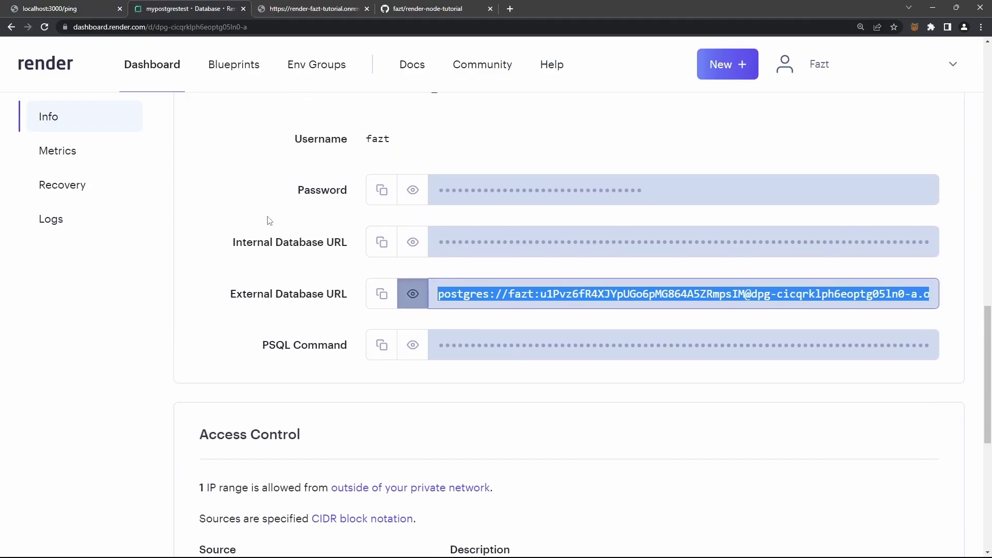
scroll(268, 221, "up", 1)
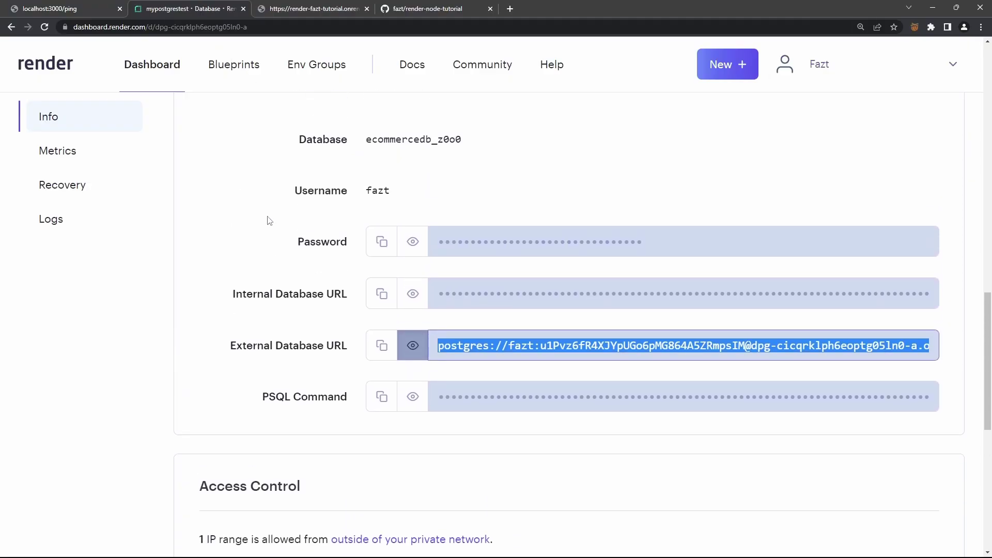
left_click(251, 291)
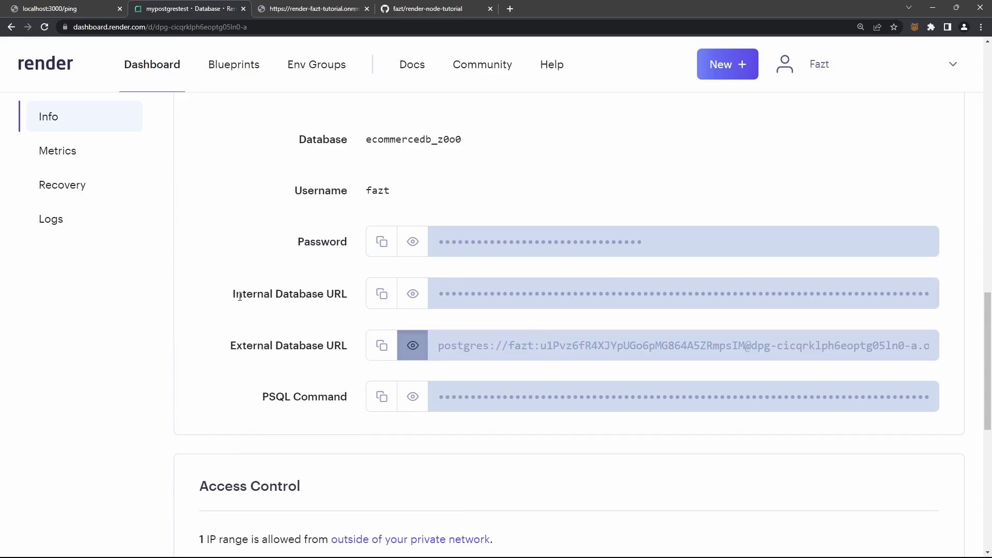
left_click_drag(240, 296, 325, 297)
left_click(347, 318)
left_click(381, 298)
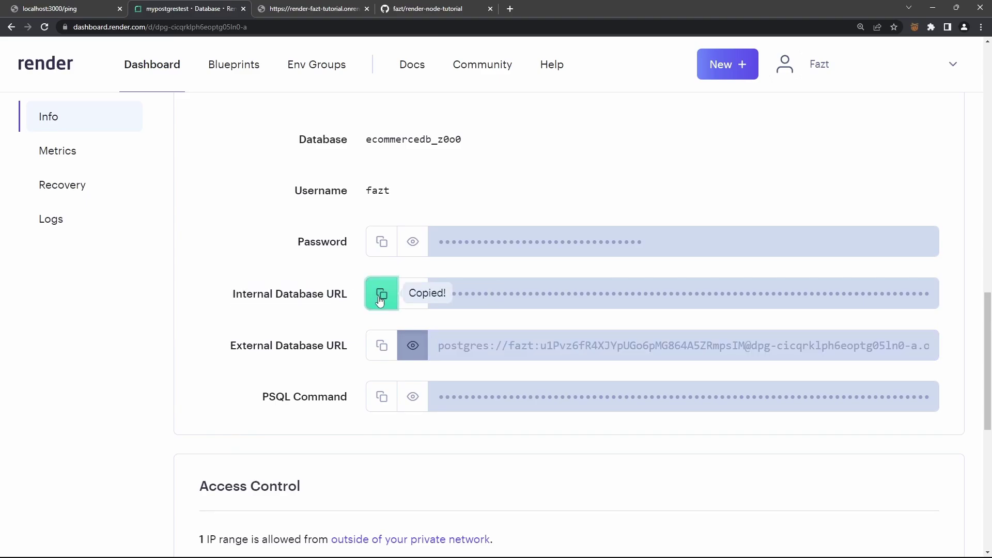
Go to the dashboard and open the render-fazt-tutorial web service's Settings.
scroll(219, 201, "up", 9)
left_click(158, 79)
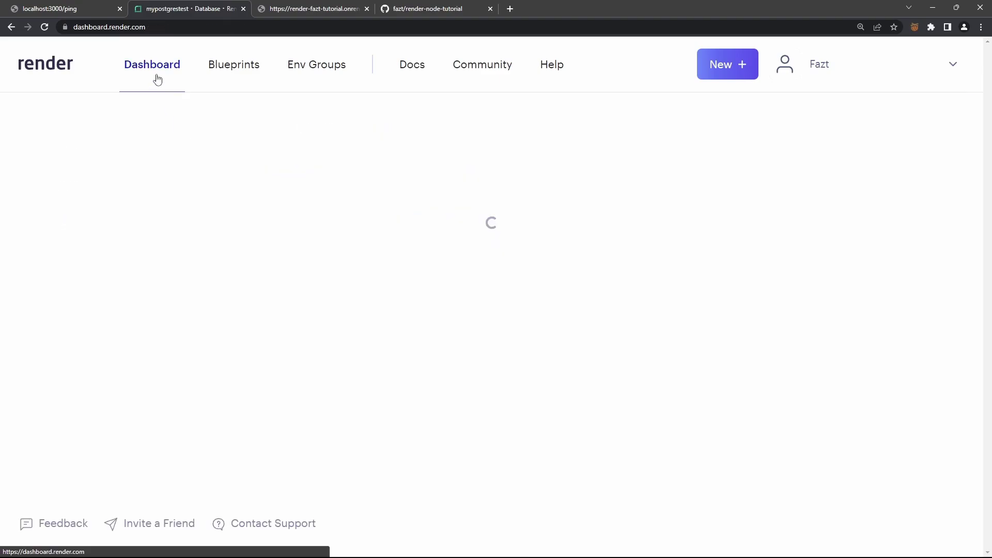
left_click(137, 312)
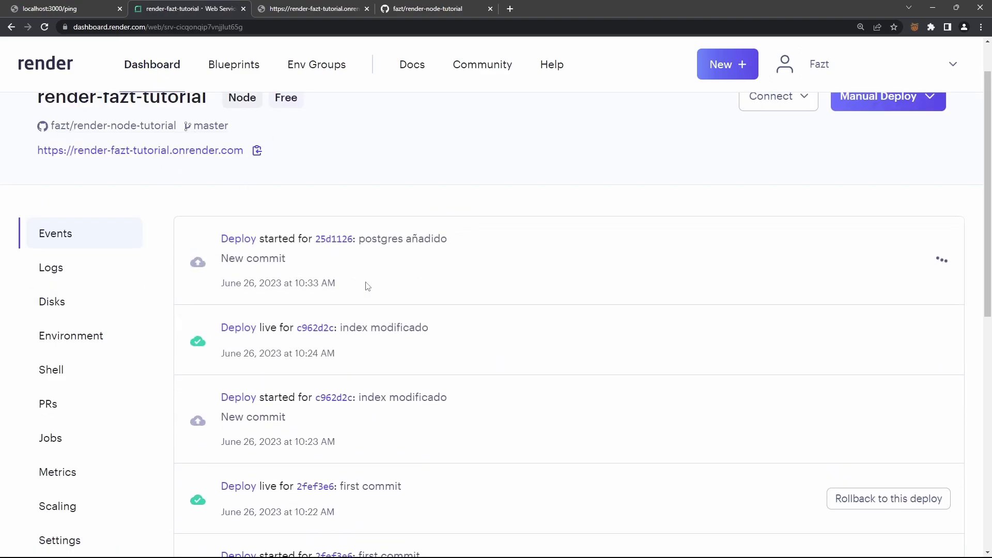
scroll(123, 336, "down", 2)
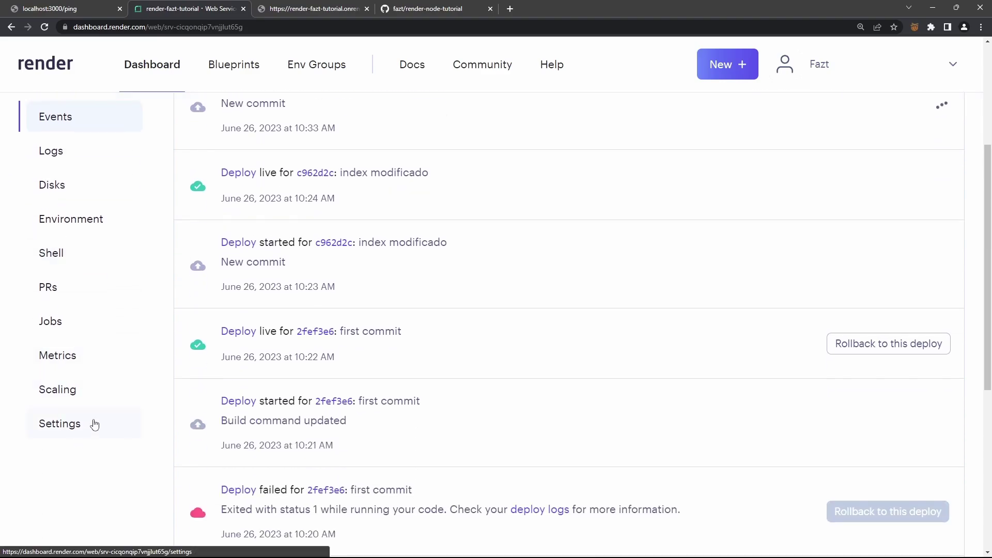
left_click(93, 421)
scroll(535, 298, "down", 3)
scroll(535, 298, "down", 4)
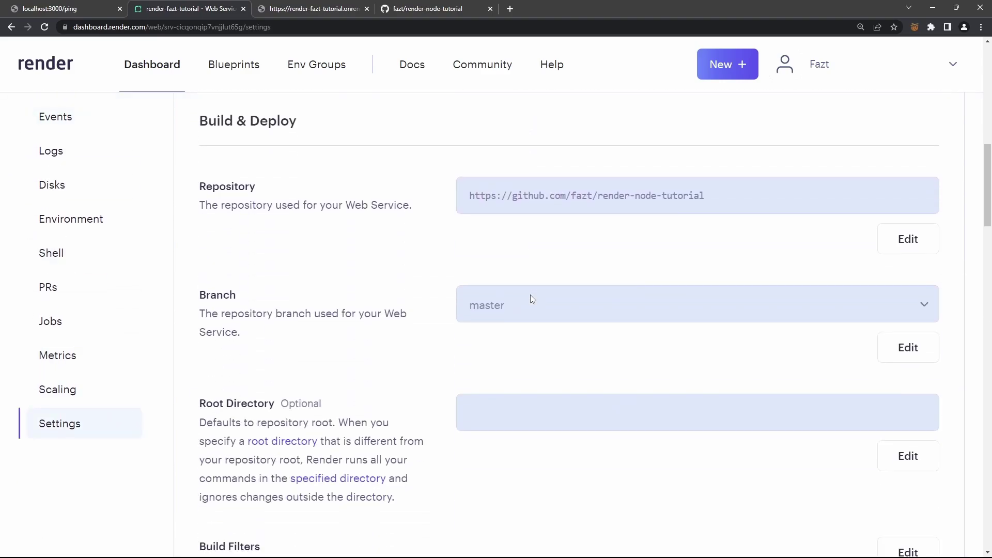
Open the service's Environment settings and add a new environment variable entry.
left_click(83, 219)
scroll(503, 279, "up", 6)
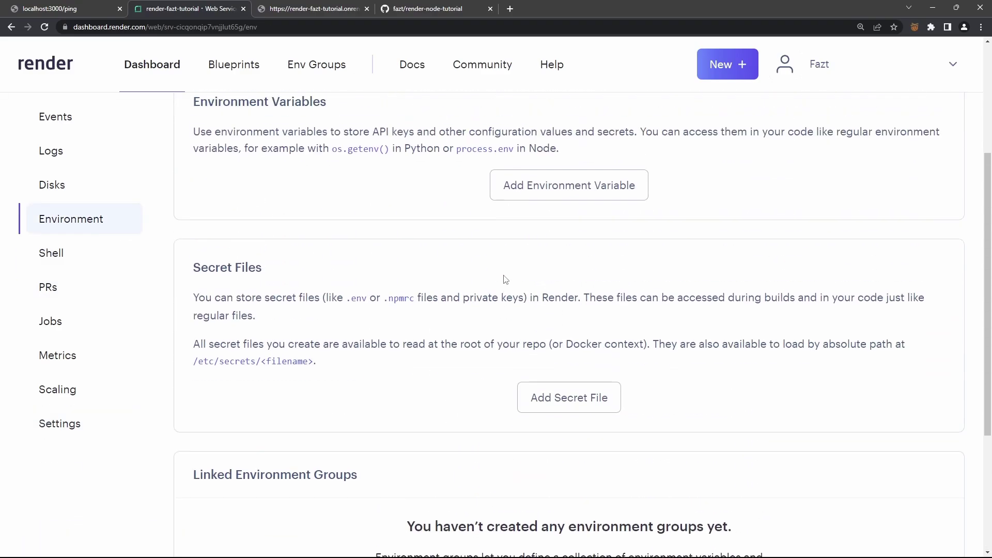
left_click_drag(195, 209, 343, 208)
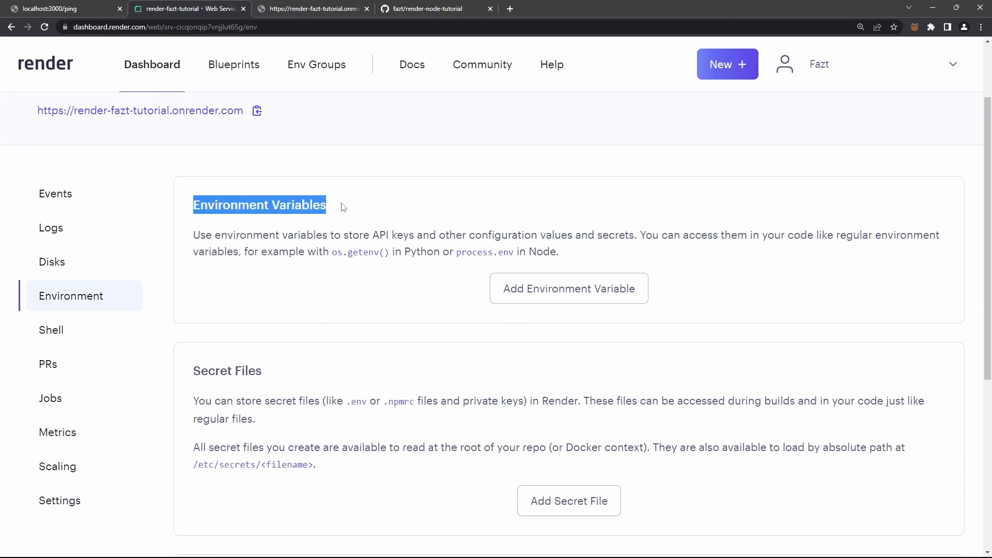
left_click(538, 292)
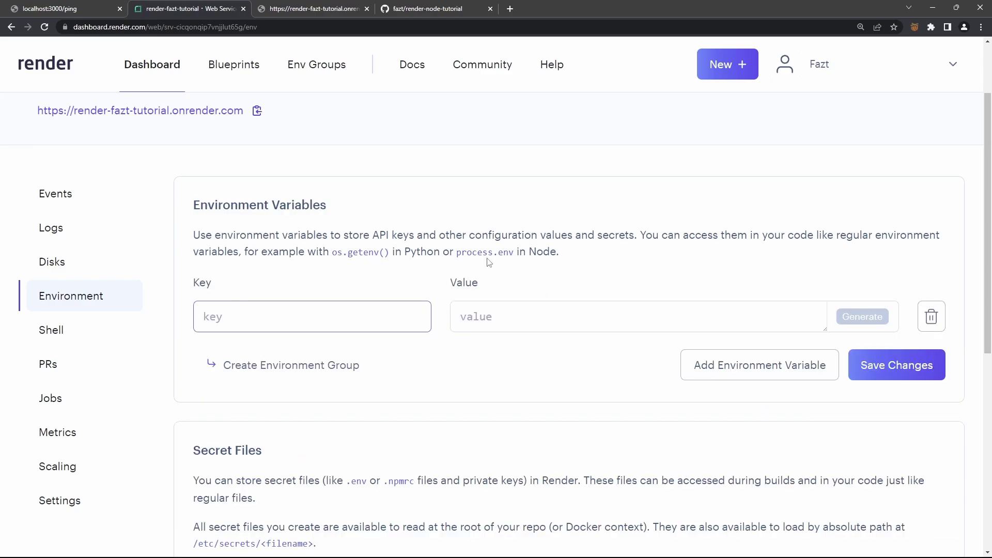
left_click_drag(502, 251, 529, 252)
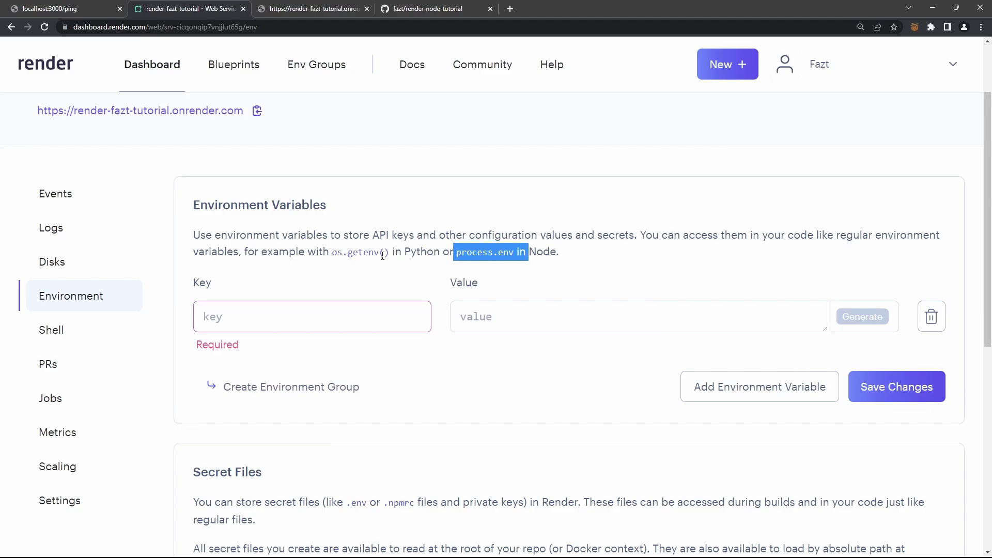
left_click_drag(329, 253, 389, 253)
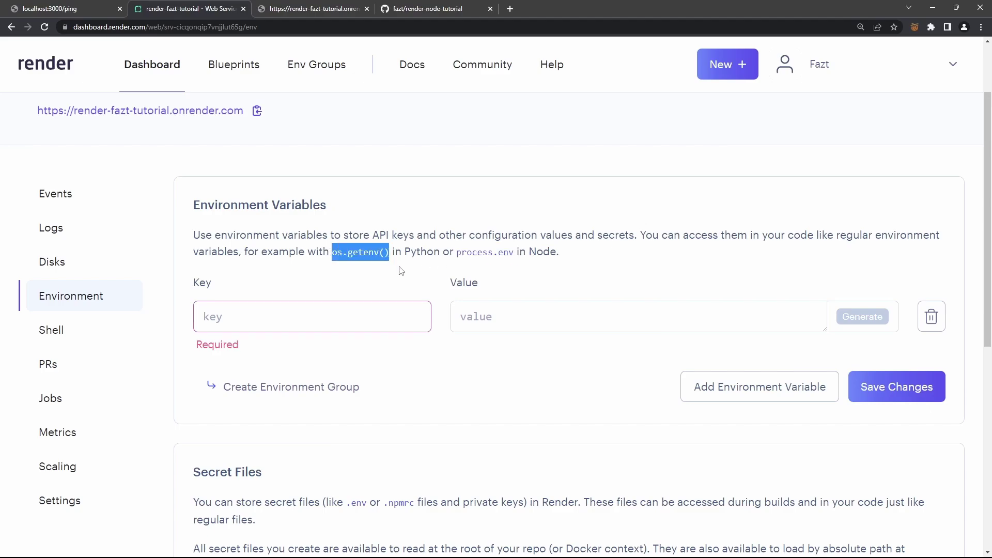
Enter DATABASE_URL as the variable key, checking the name against .env.
left_click(310, 325)
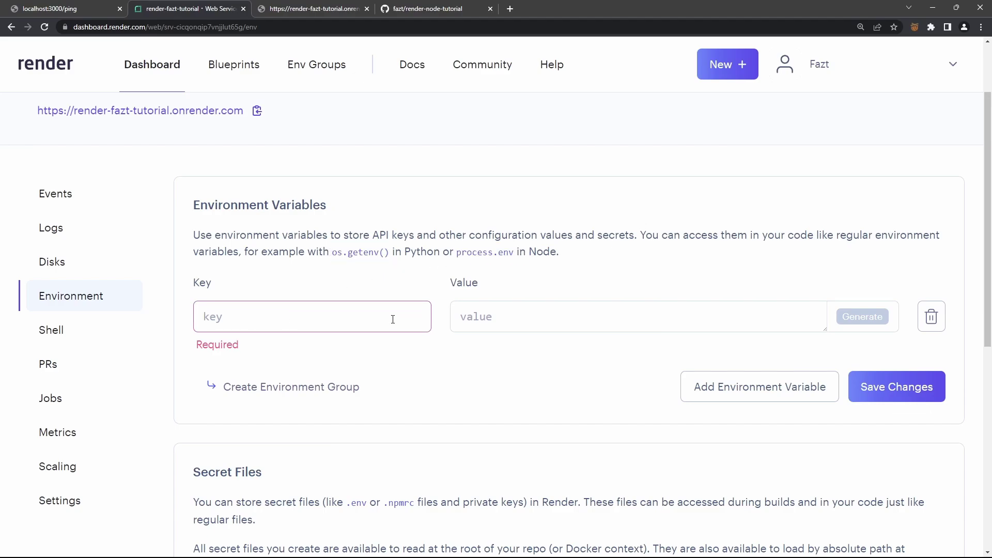
key("Caps_Lock")
type("DATABASE-U")
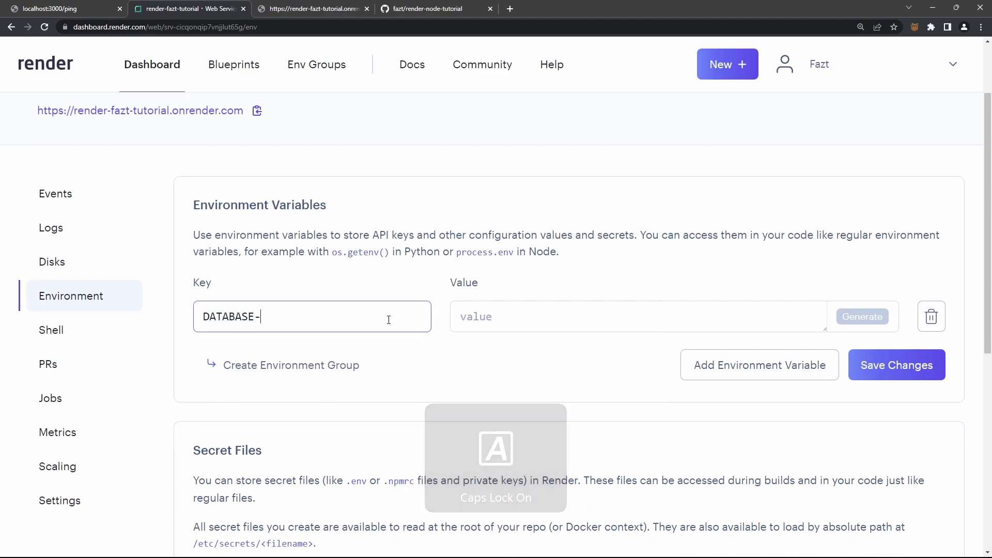
type("URL")
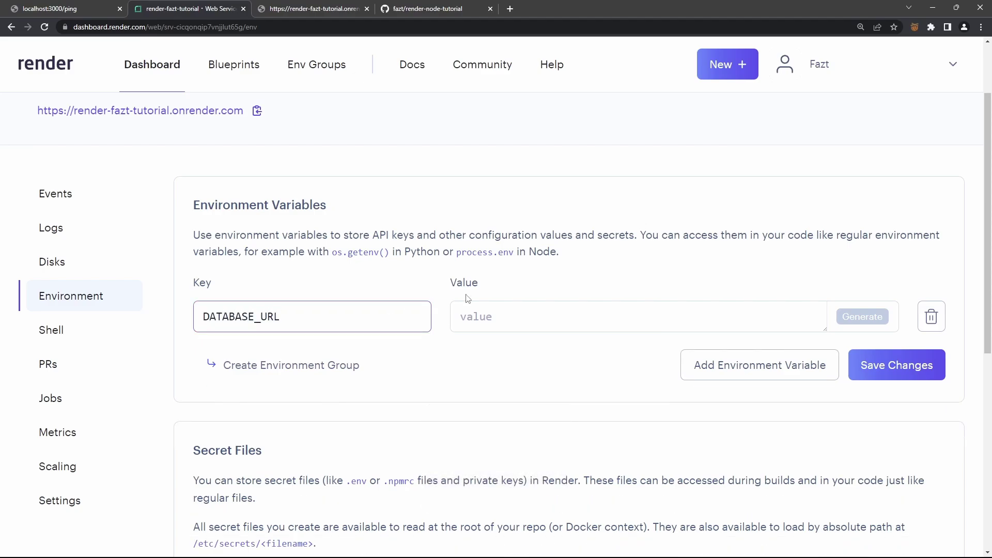
key("alt+Tab")
left_click(612, 55)
left_click(426, 102)
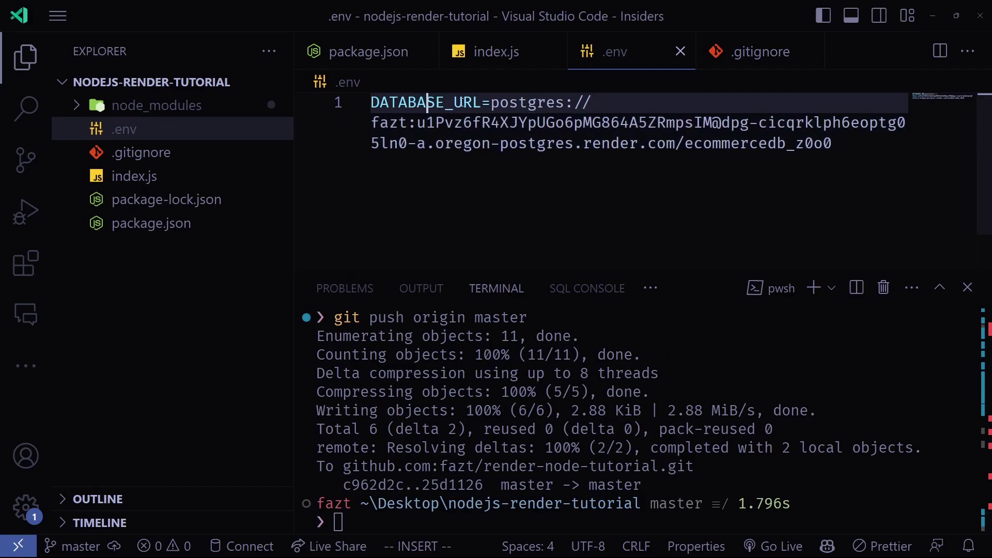
key("alt+Tab")
Paste the internal database URL as the value and save the changes.
key("Tab")
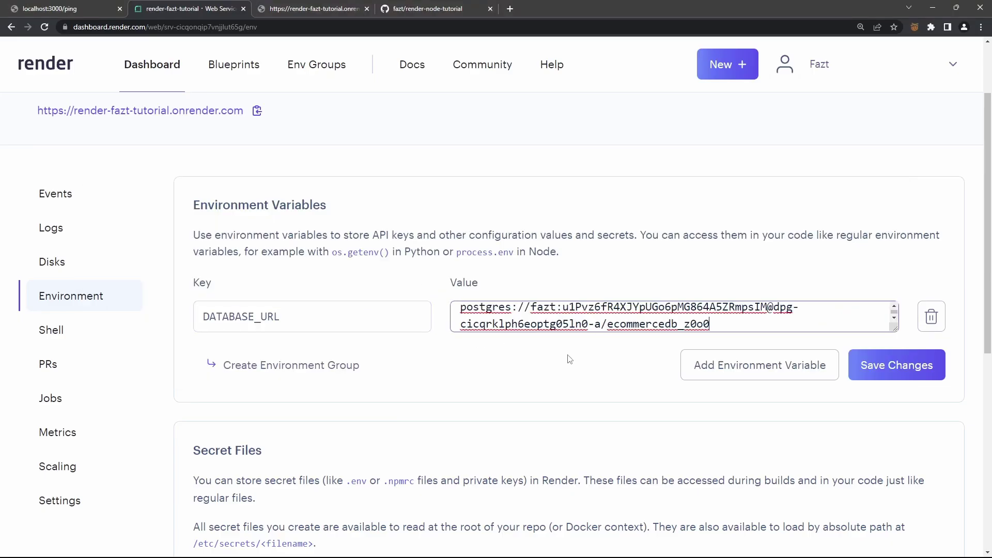
left_click(900, 367)
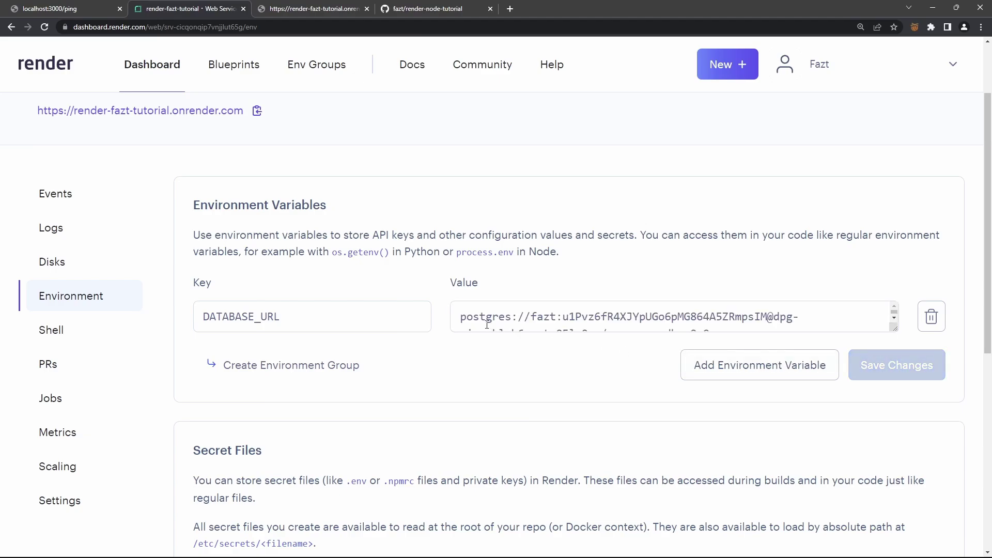
scroll(310, 284, "up", 1)
Open the service's deploy events and scroll through the canceled deploy's build log.
left_click(95, 247)
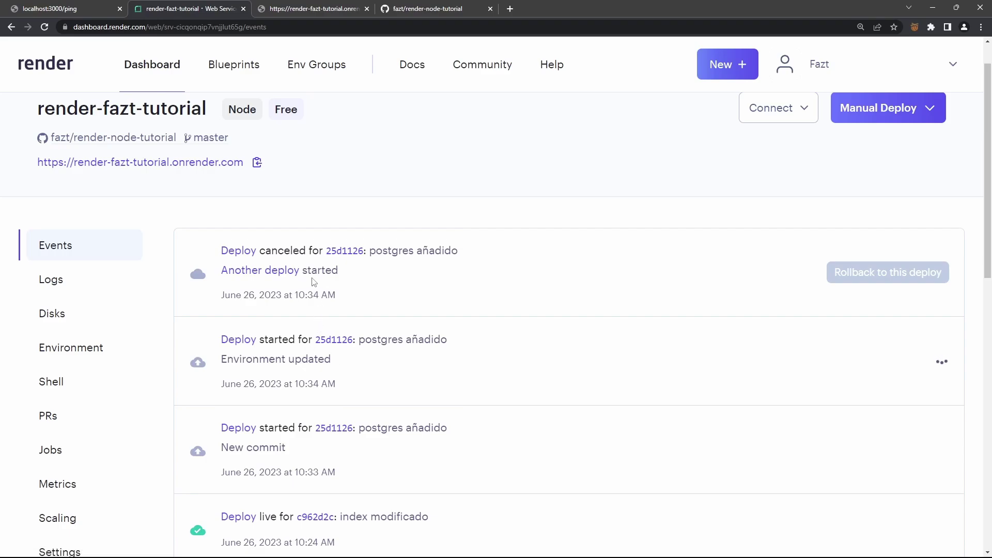
left_click(244, 251)
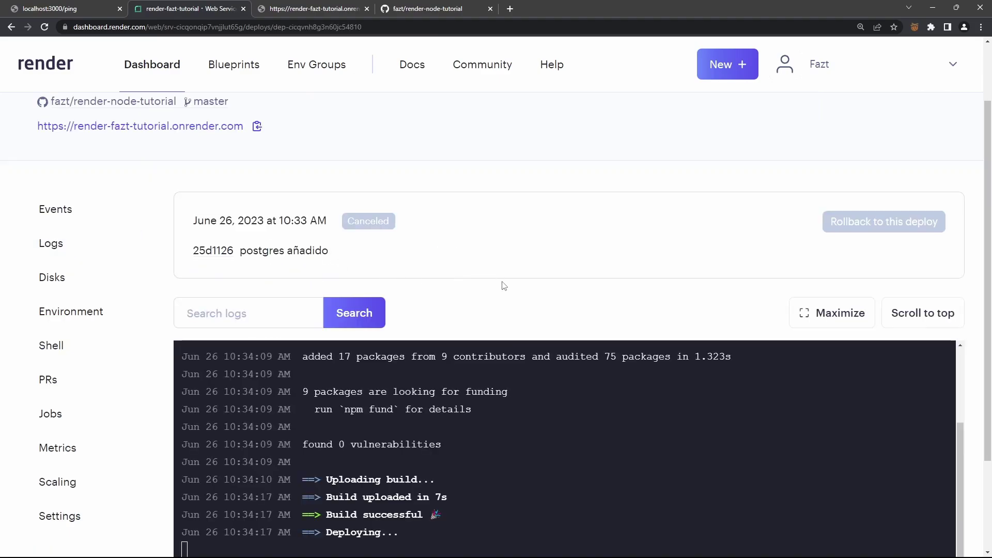
scroll(504, 285, "down", 3)
scroll(450, 335, "up", 5)
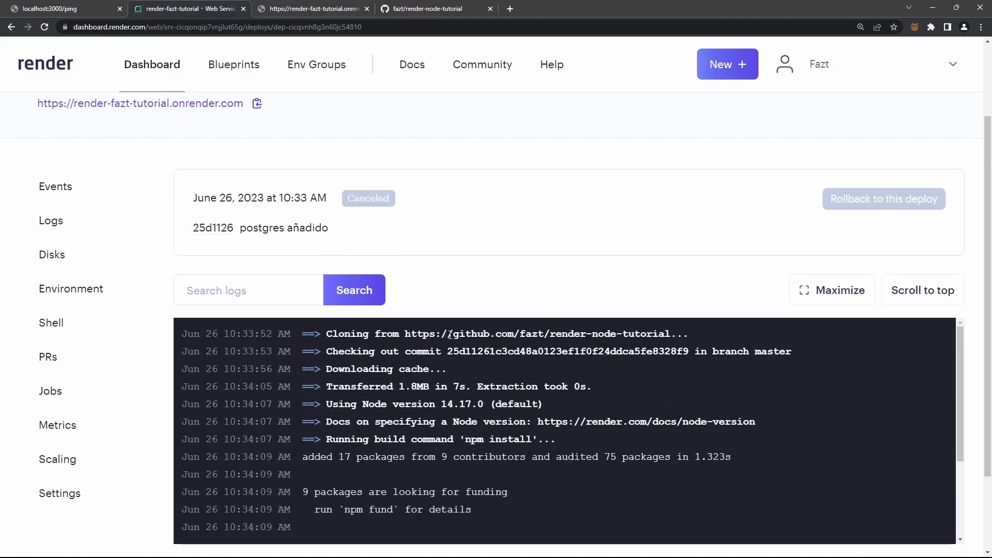
scroll(424, 403, "down", 2)
scroll(427, 399, "down", 3)
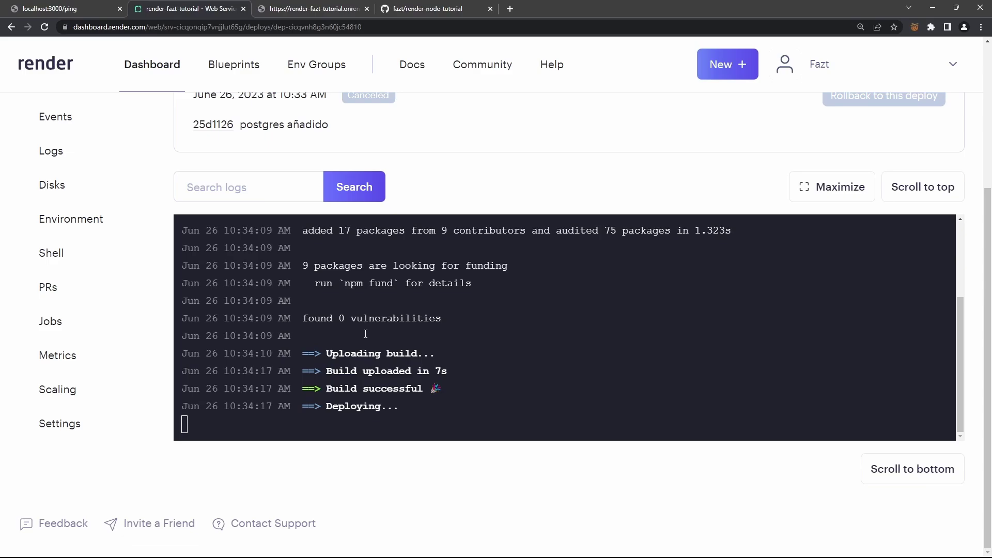
Read the live deploy's startup lines showing Server on port 3000.
left_click_drag(354, 334, 362, 434)
left_click(489, 369)
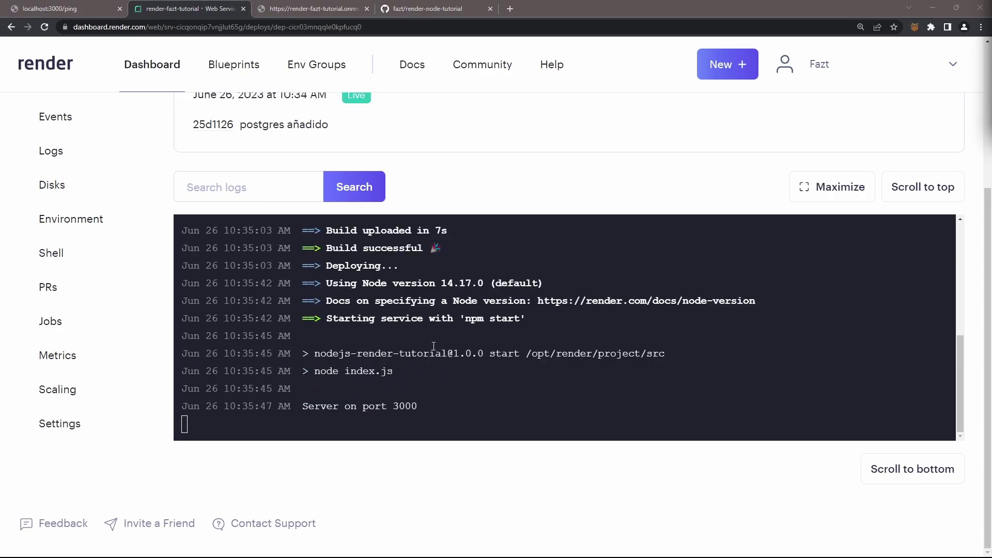
left_click_drag(362, 434, 490, 318)
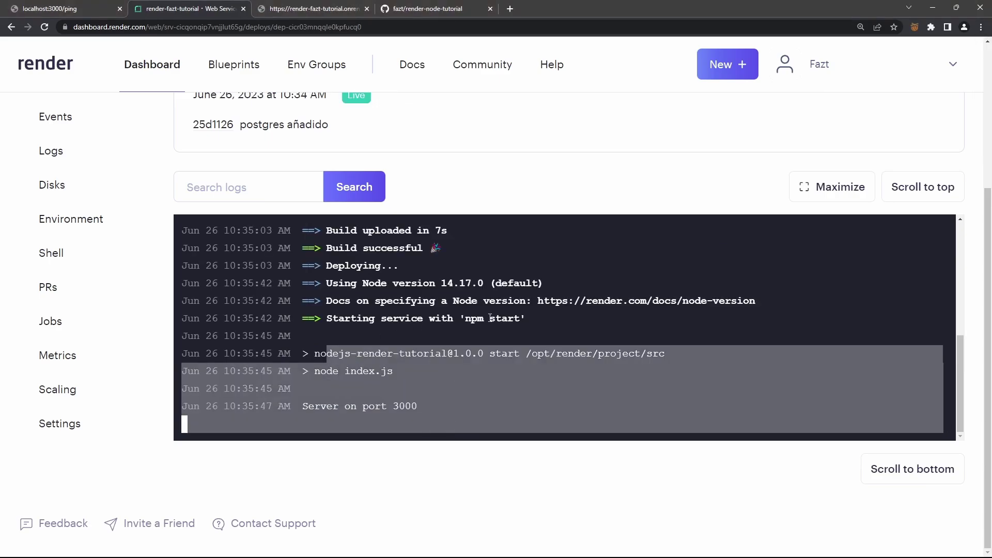
left_click(335, 16)
Load the /ping route on the deployed onrender.com site.
left_click(281, 29)
key("F5")
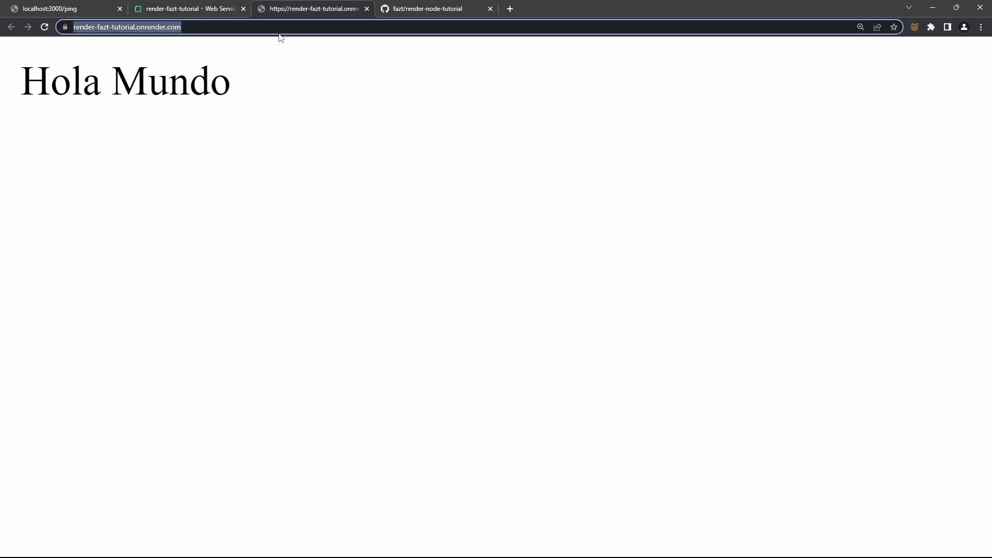
left_click(279, 33)
type("/")
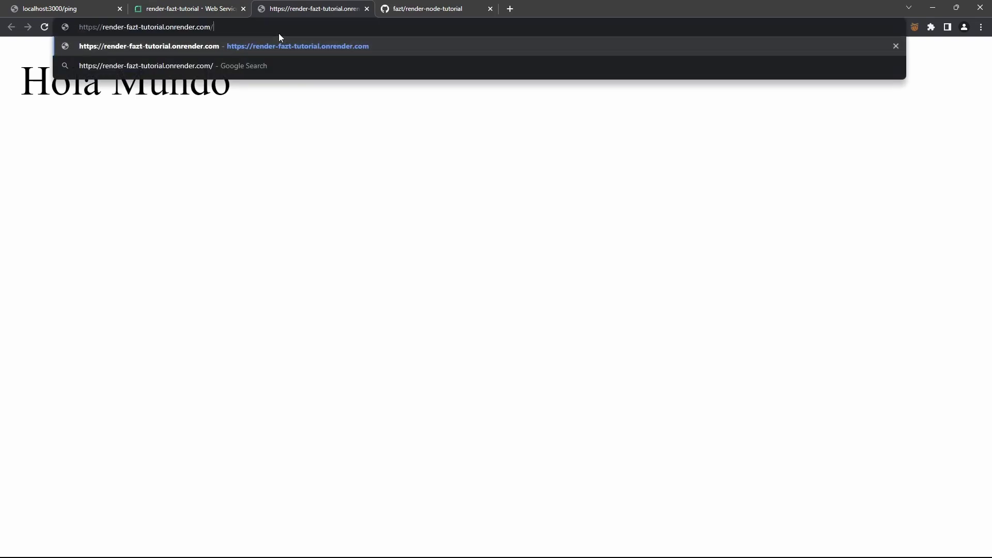
type("ping")
key("Return")
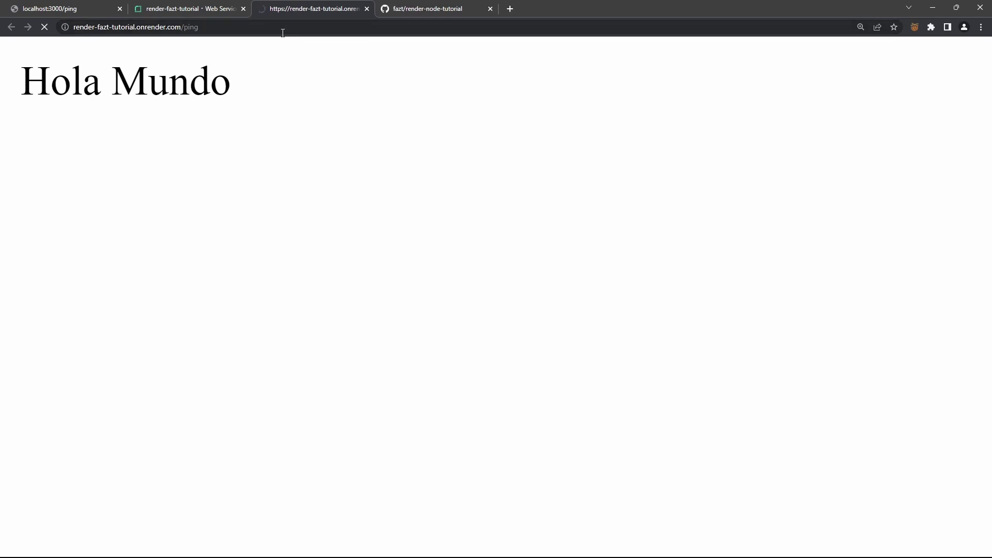
Check the service's Logs and find the self signed certificate error.
left_click(198, 6)
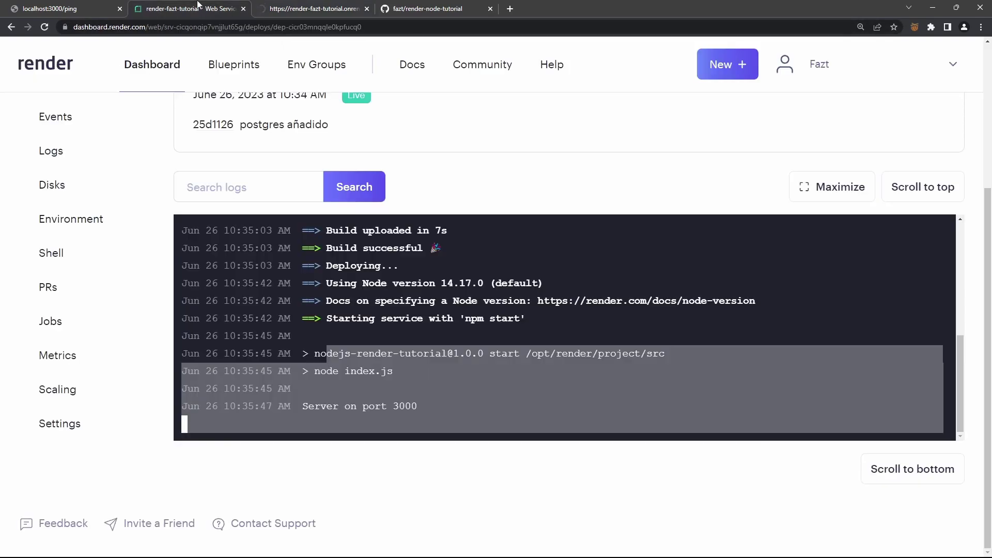
left_click(401, 252)
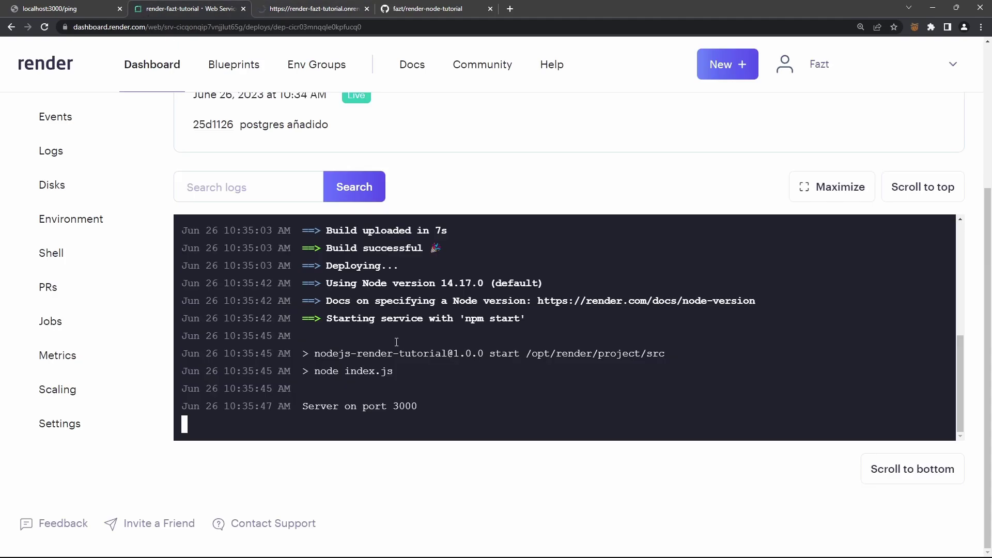
scroll(508, 190, "up", 3)
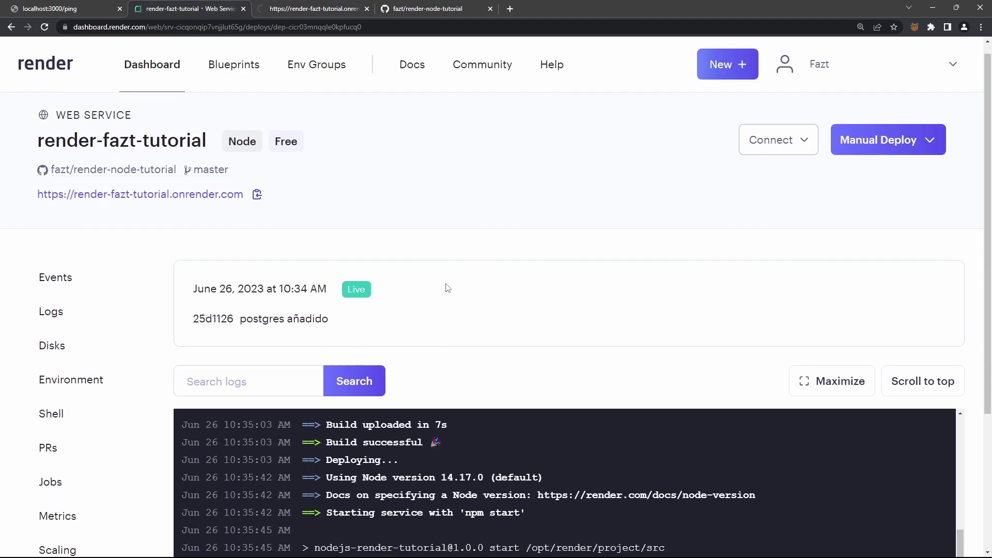
scroll(444, 287, "down", 2)
left_click(51, 220)
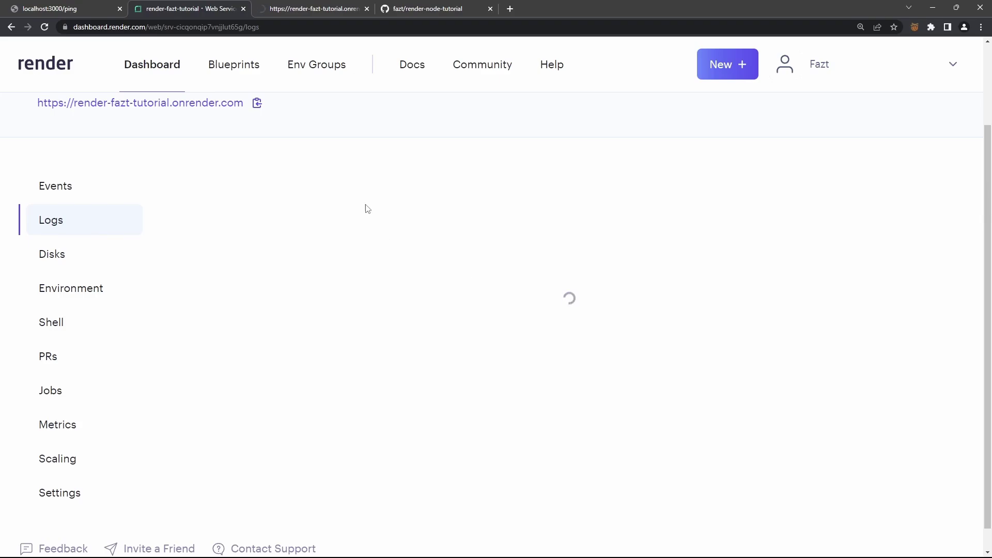
scroll(524, 351, "up", 1)
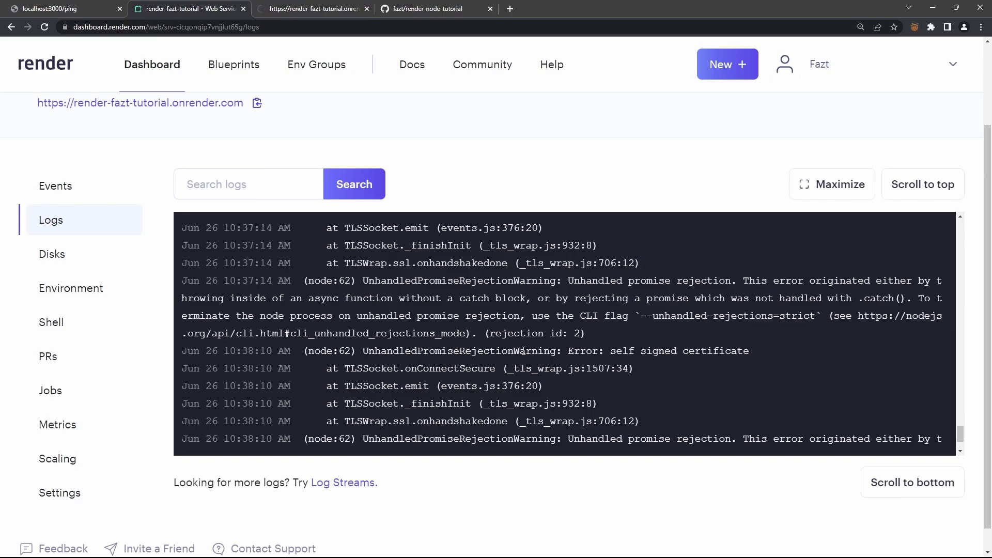
scroll(524, 352, "up", 5)
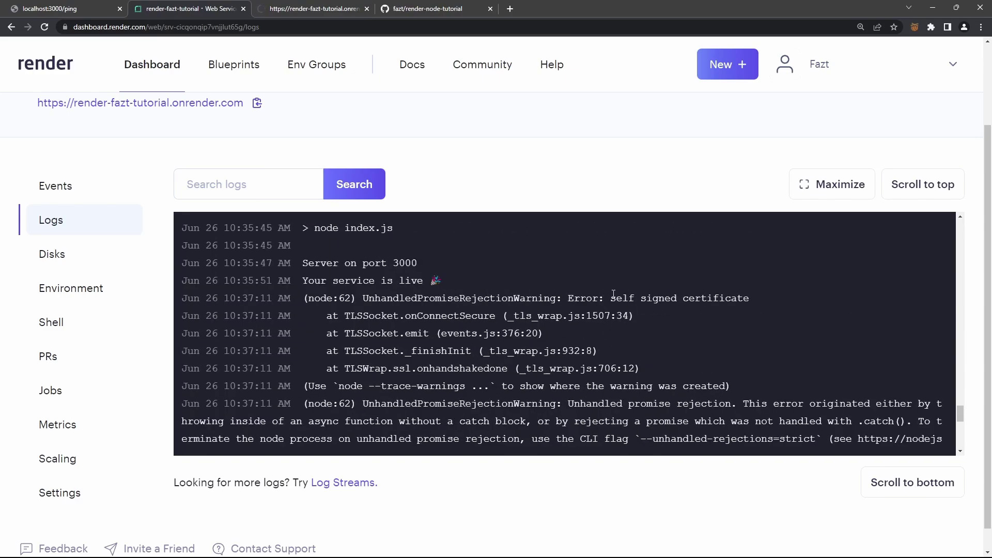
left_click_drag(607, 299, 766, 298)
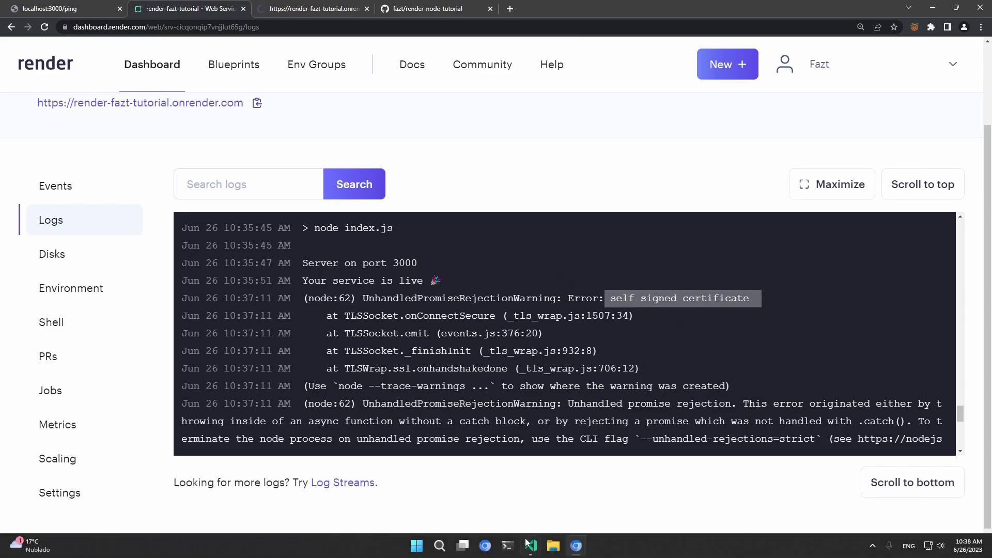
left_click(528, 546)
Comment out the ssl: true line in index.js and save the file.
left_click(175, 175)
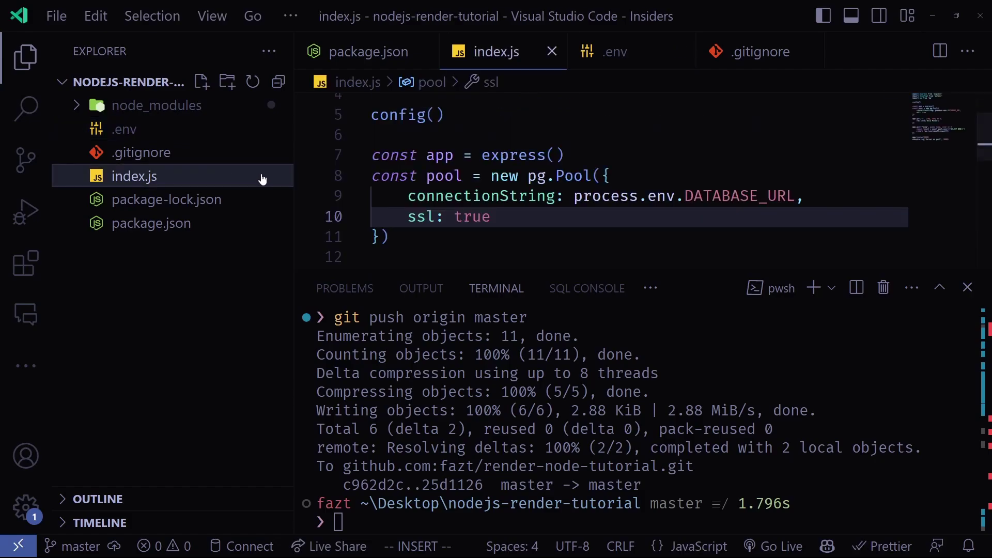
key("Escape")
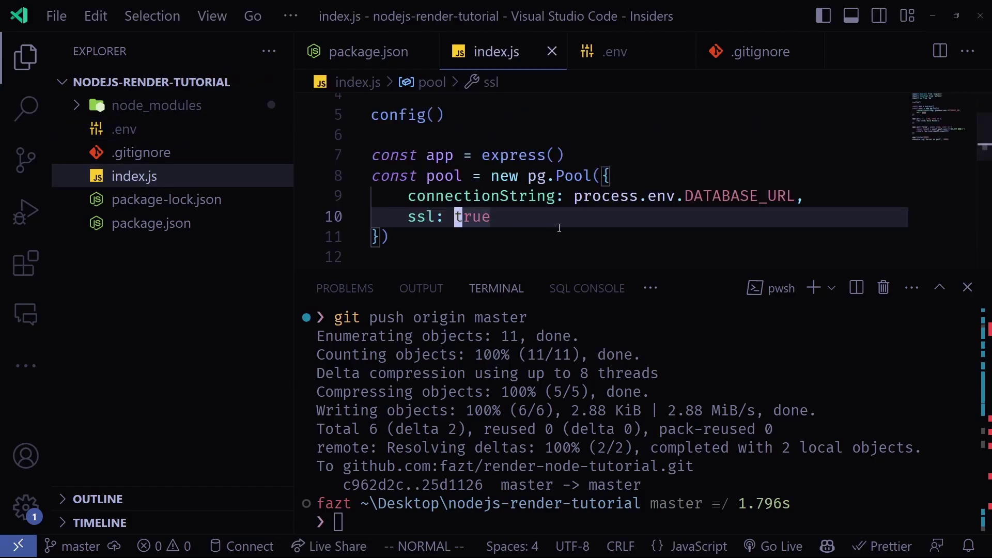
key("ctrl+slash")
key("ctrl+s")
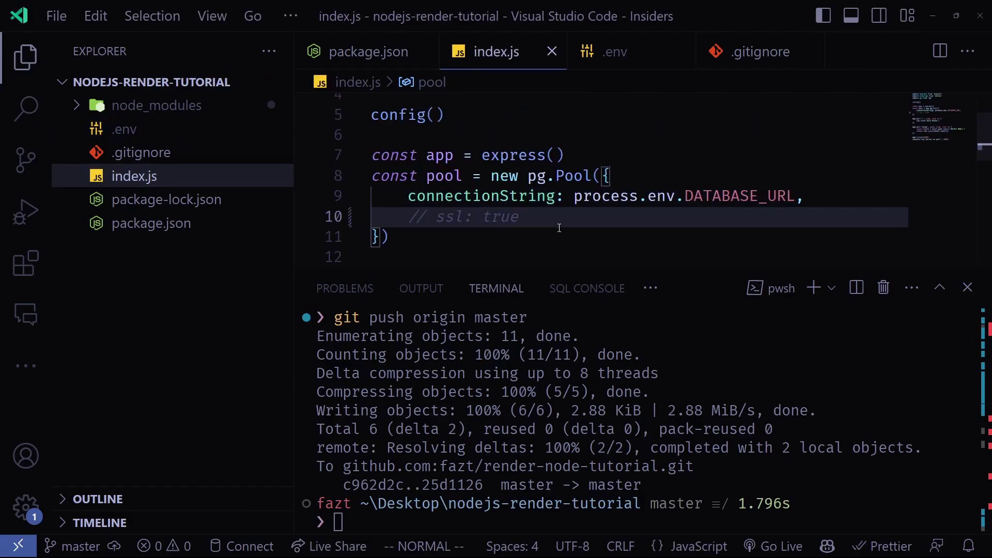
Stage, commit as "sin ssl" and push to origin master, then return to Render's logs.
left_click(586, 387)
type("git status")
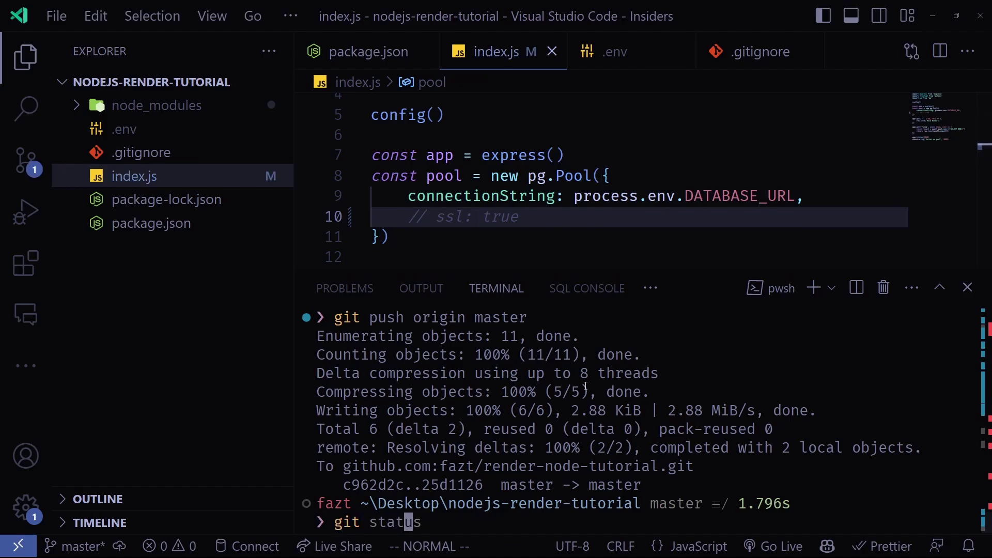
key("Return")
type("git add.")
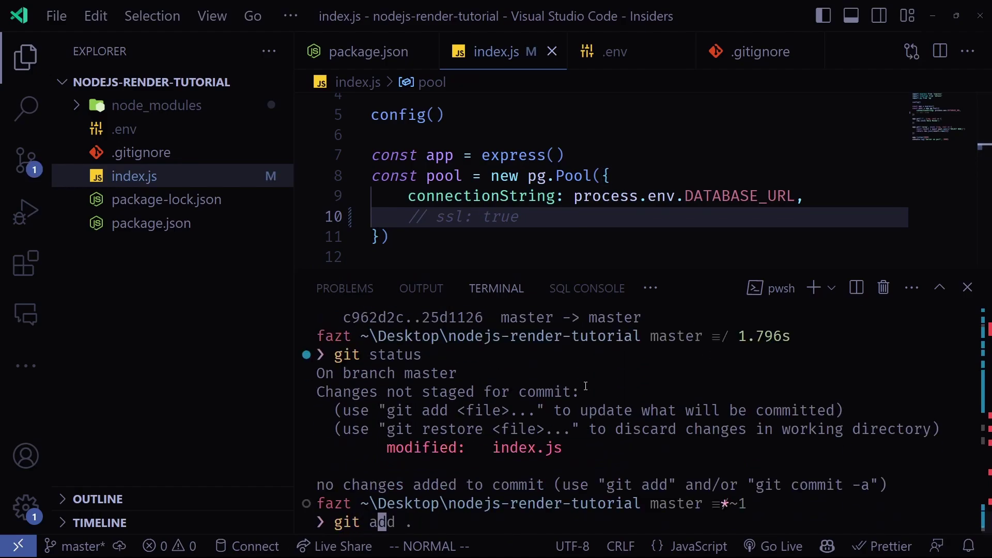
key("Return")
type("gi")
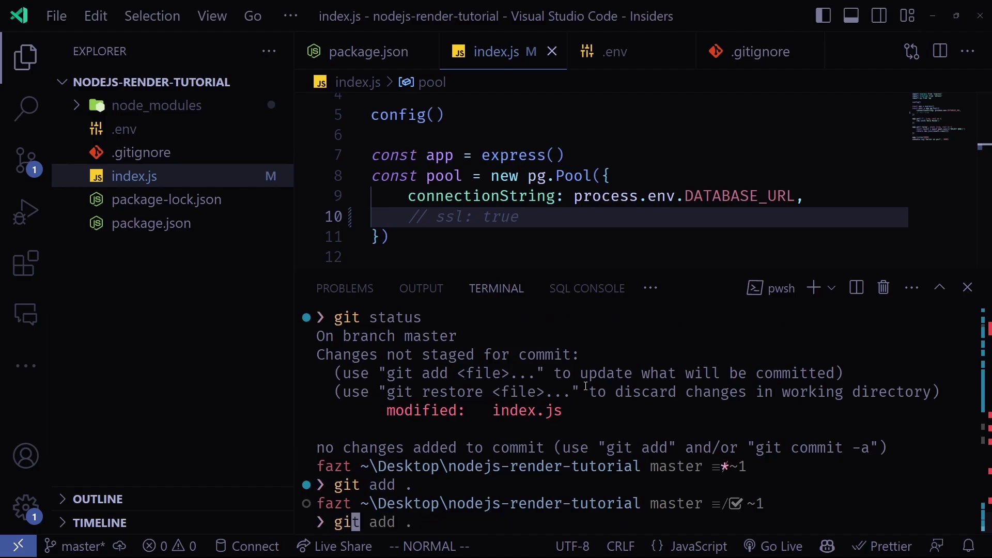
type("t commit -")
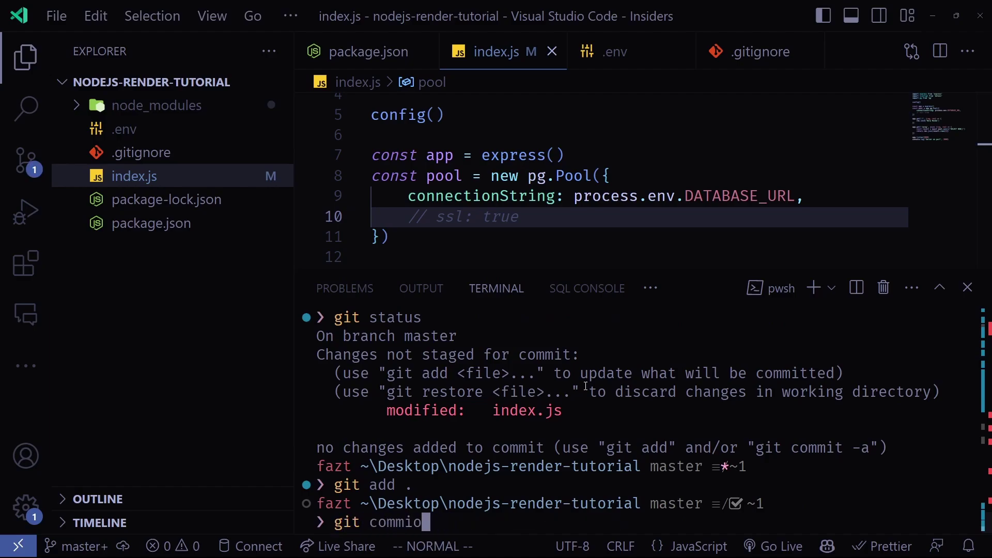
type("m \"sin ssl\"")
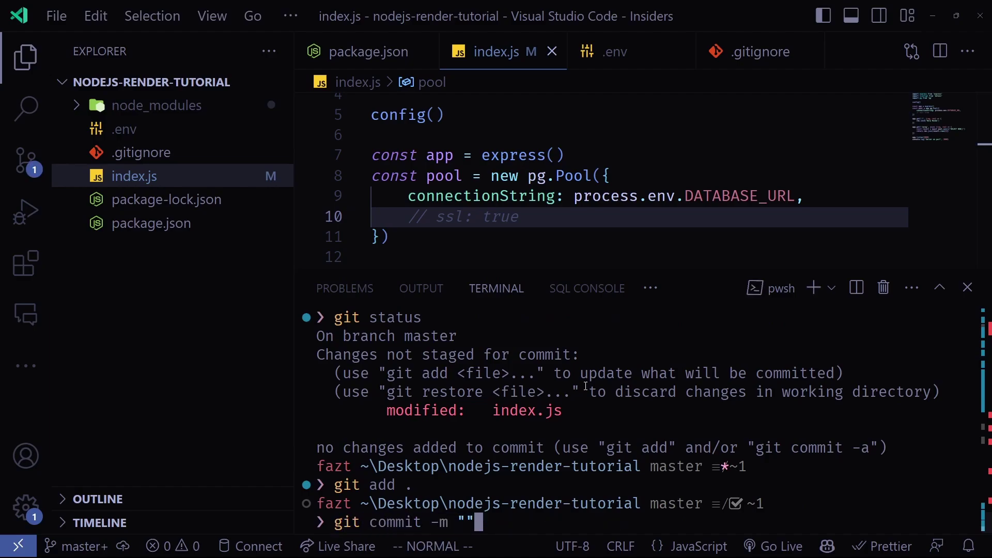
key("Return")
type("git push origin mast")
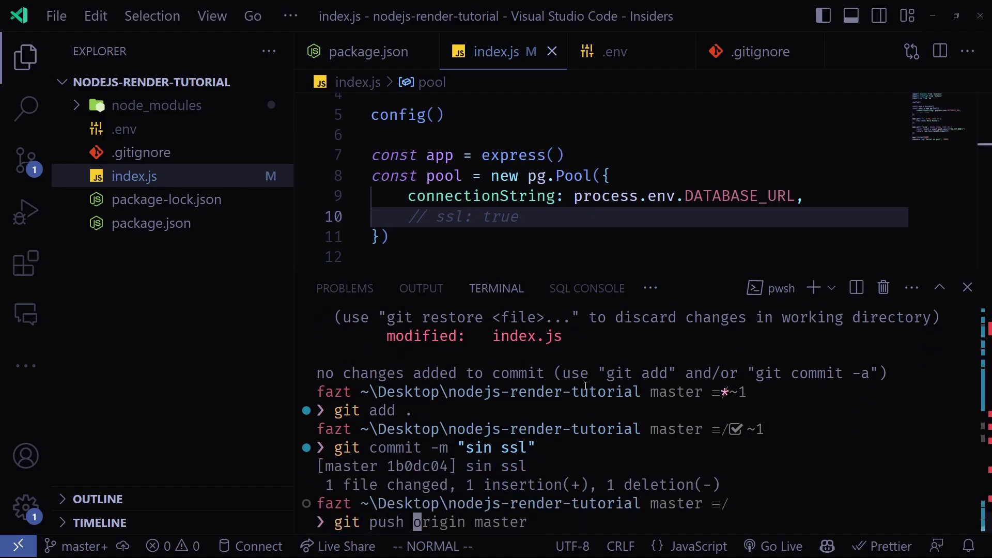
type("er")
key("Return")
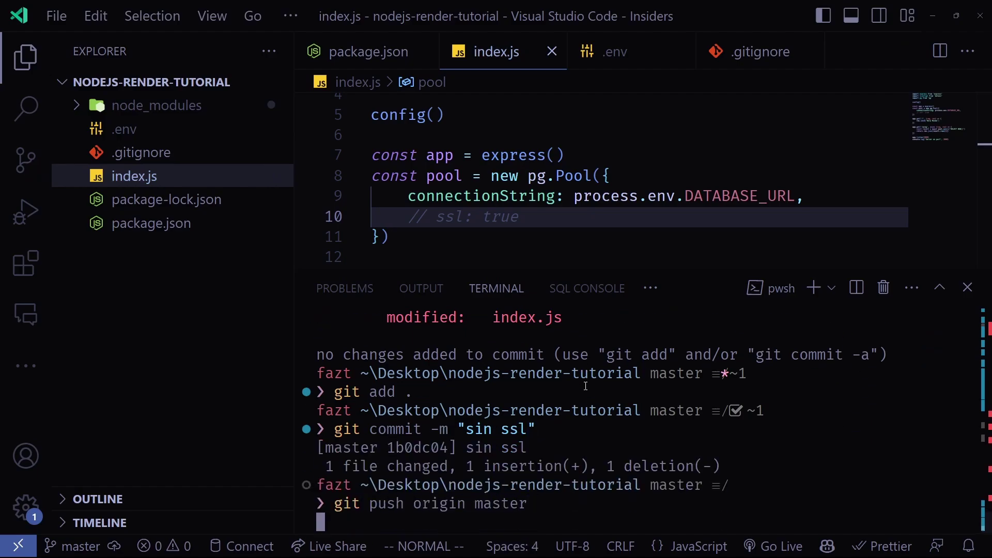
key("alt+Tab")
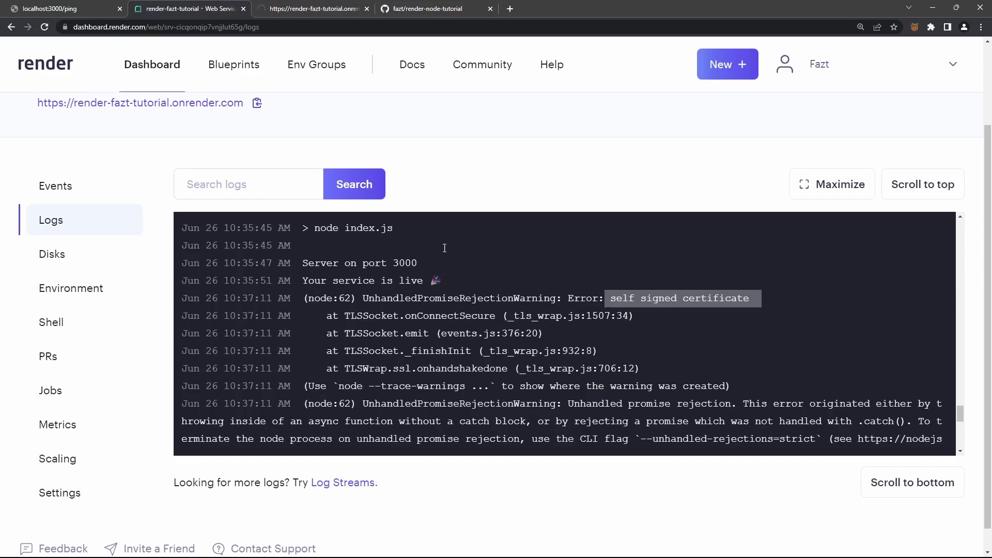
Review Render's logs and confirm the git push output in the code editor.
scroll(557, 335, "down", 2)
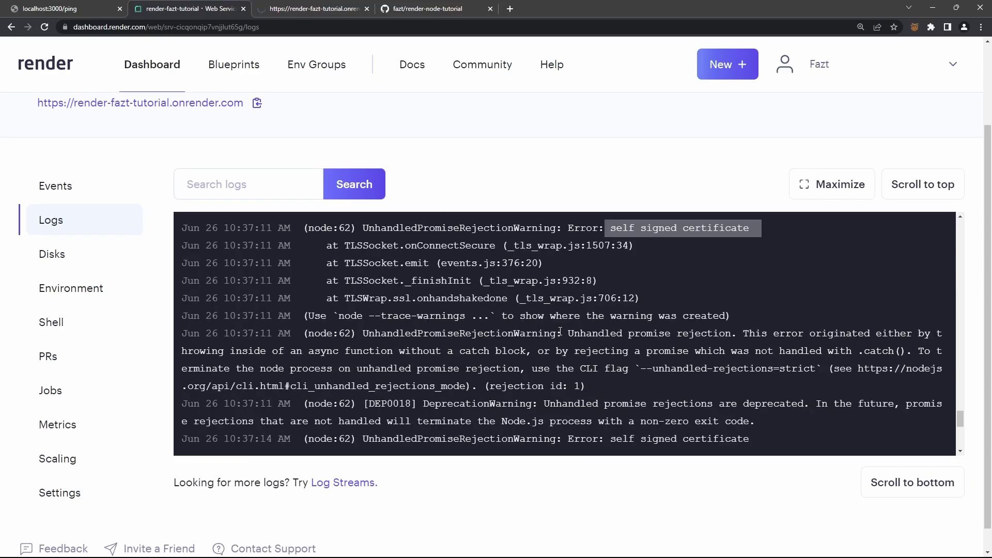
scroll(563, 331, "up", 2)
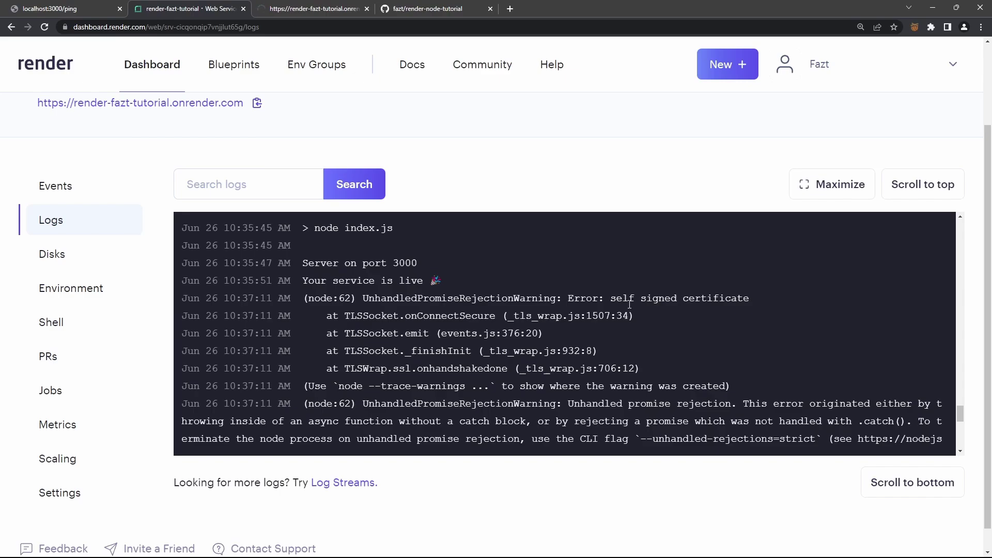
scroll(629, 304, "down", 4)
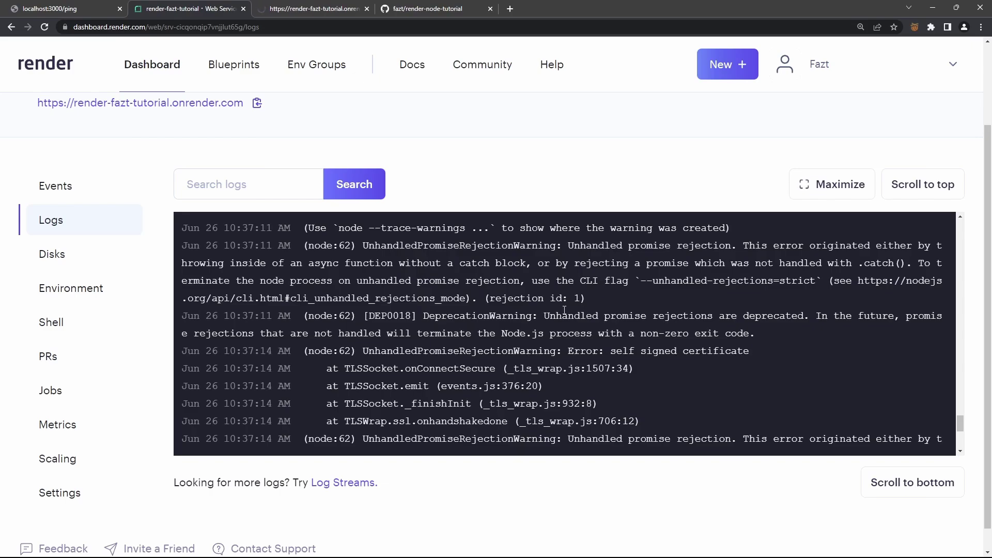
scroll(564, 309, "up", 4)
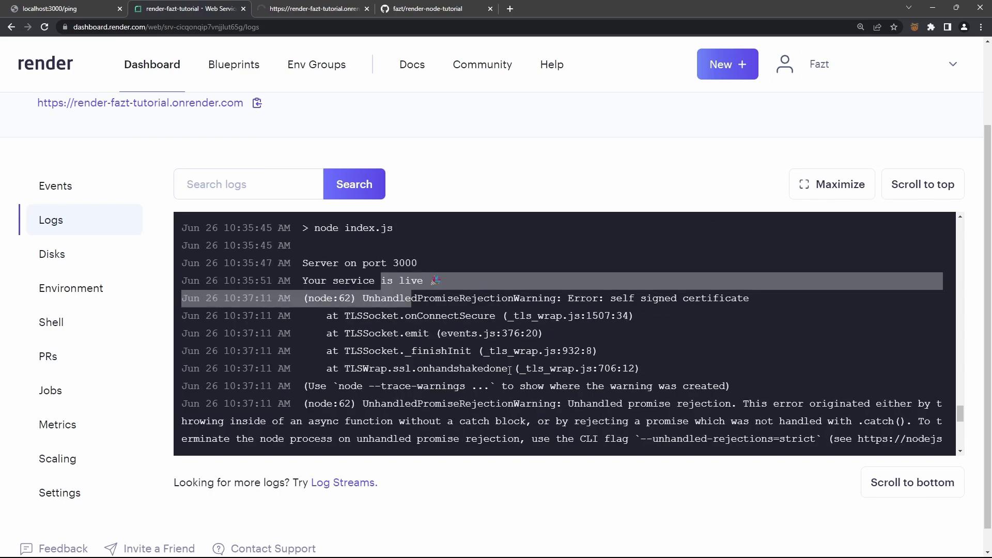
scroll(668, 333, "down", 10)
key("alt+Tab")
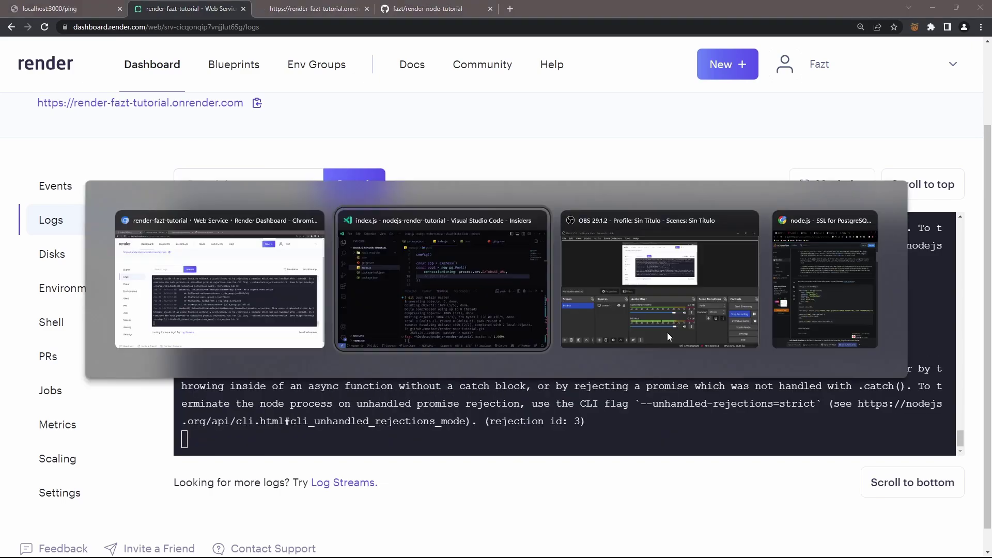
key("alt+Tab")
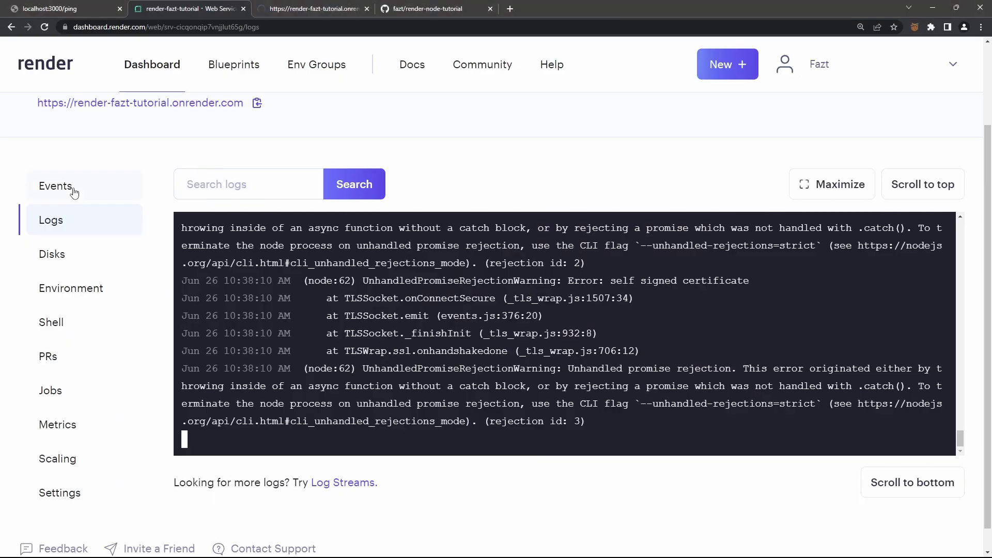
Open the 'sin ssl' deploy from Events and follow its logs until the service is Live.
left_click(71, 189)
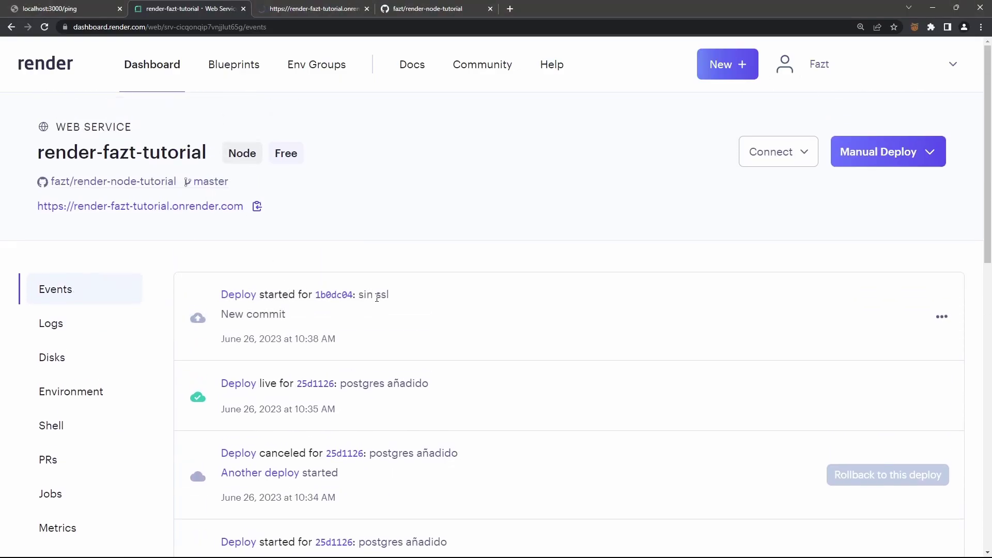
left_click_drag(362, 296, 421, 300)
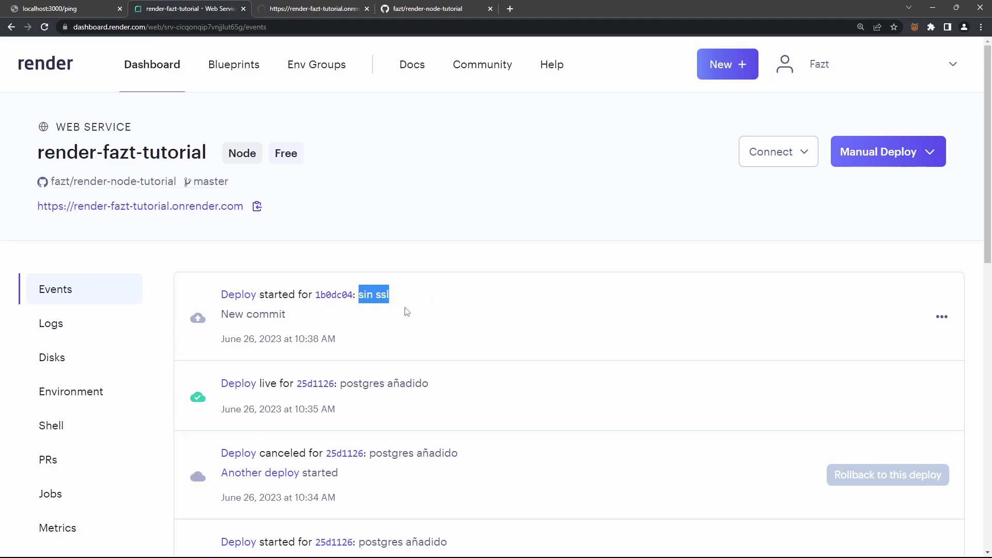
left_click(407, 312)
left_click(235, 301)
scroll(488, 294, "down", 2)
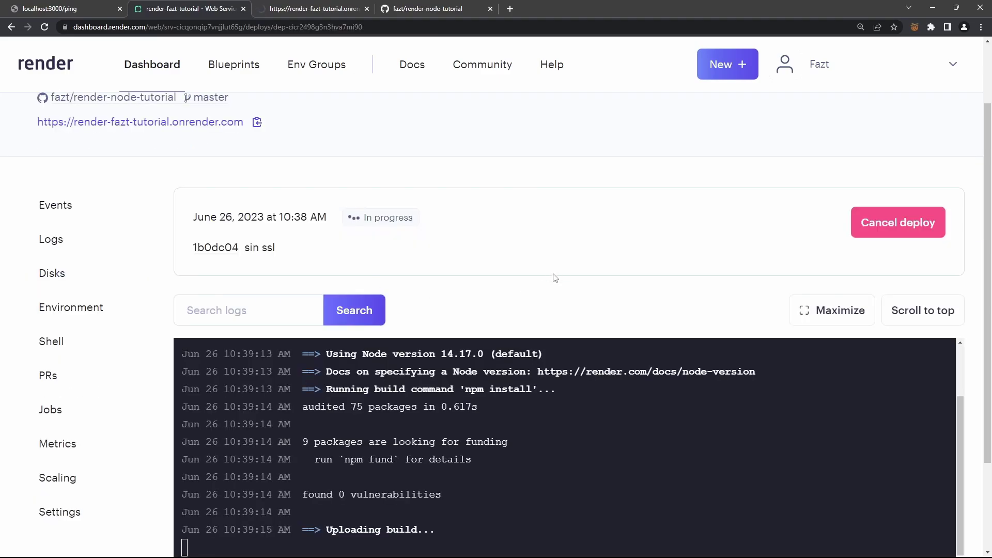
scroll(568, 222, "down", 2)
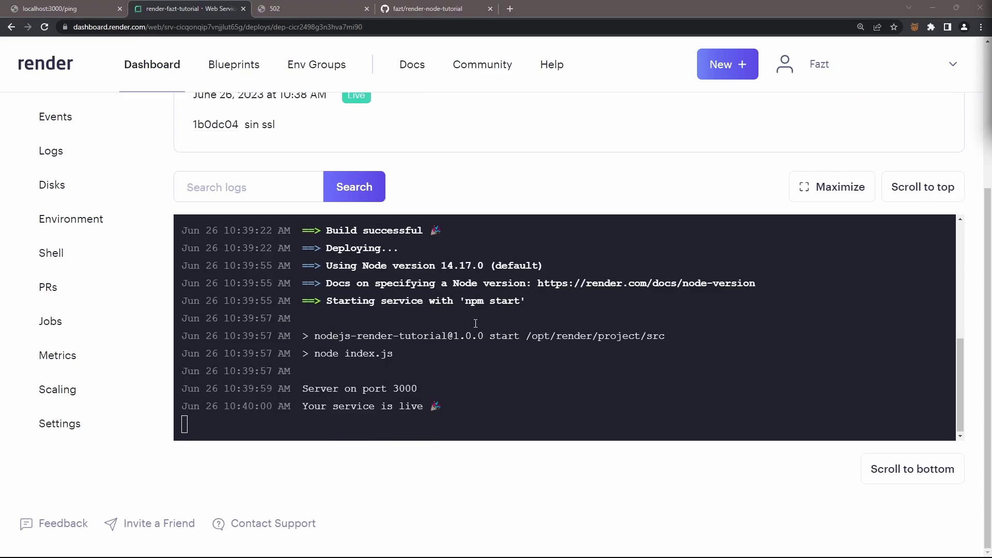
Reload the deployed onrender.com site that previously showed a 502 error.
left_click(341, 5)
left_click(302, 34)
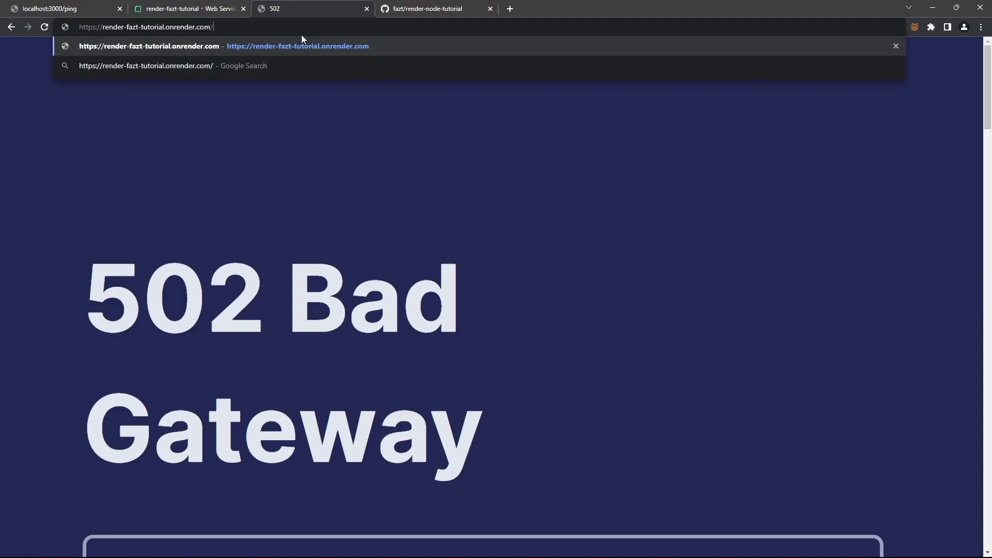
key("Return")
Load the /ping route and refresh it several times to get fresh database timestamps.
left_click(239, 24)
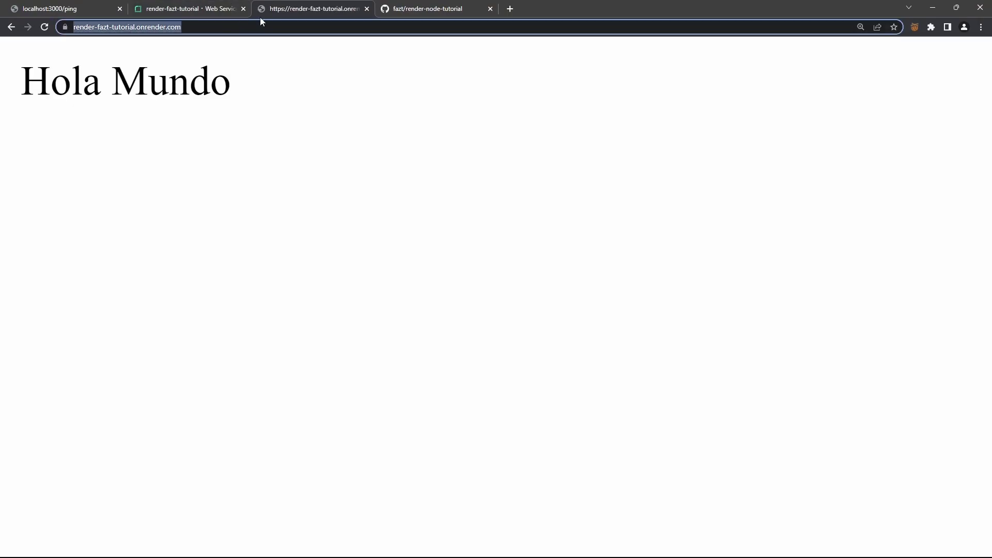
key("End")
type("/ping")
key("Return")
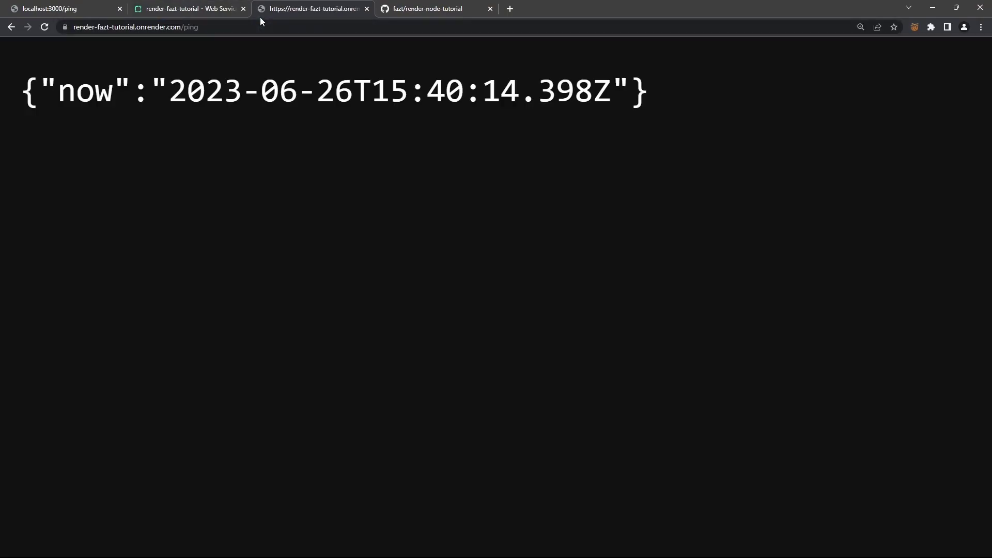
key("F5")
key("F5")
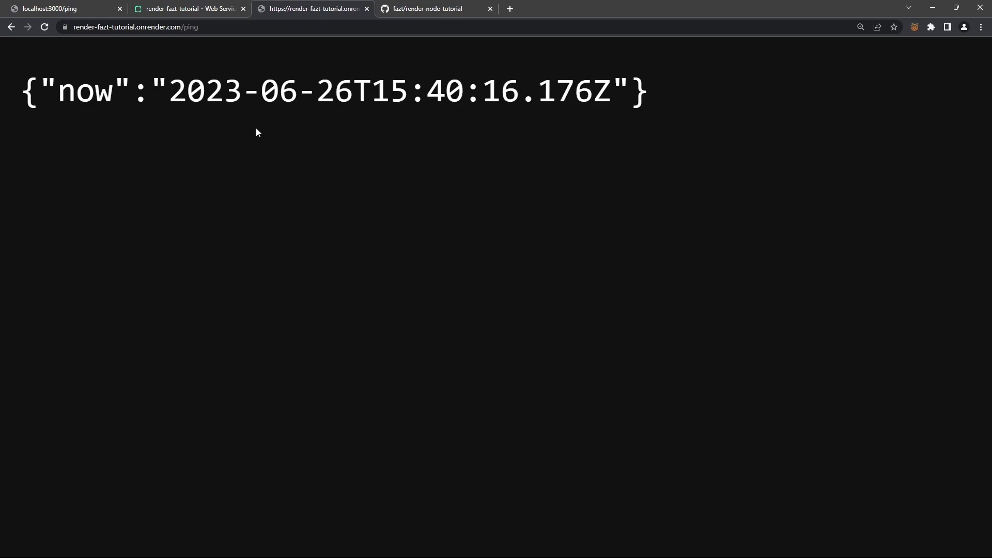
key("F5")
key("F5")
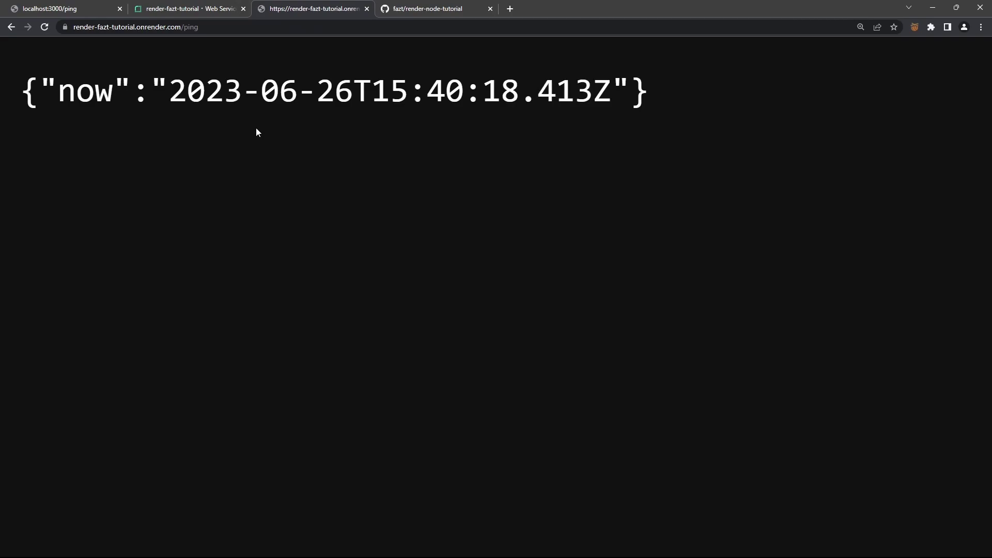
key("F5")
key("F5")
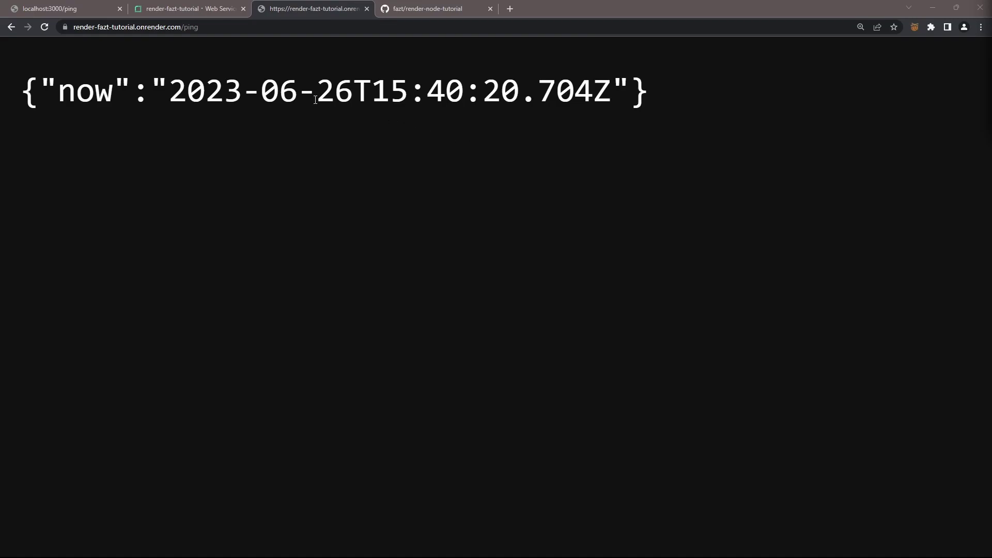
Go to the render-fazt-tutorial web service's Settings on the Render dashboard.
left_click(195, 7)
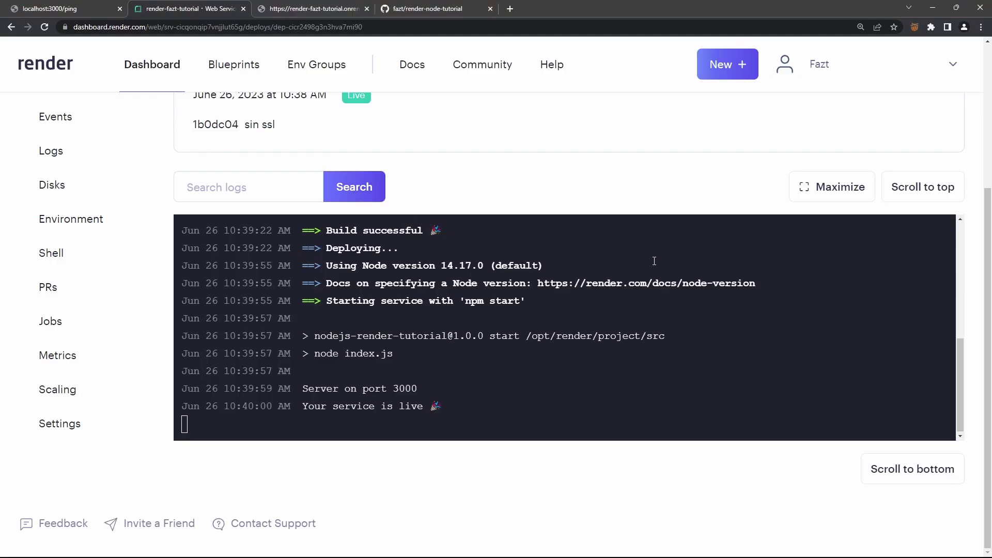
scroll(764, 201, "up", 4)
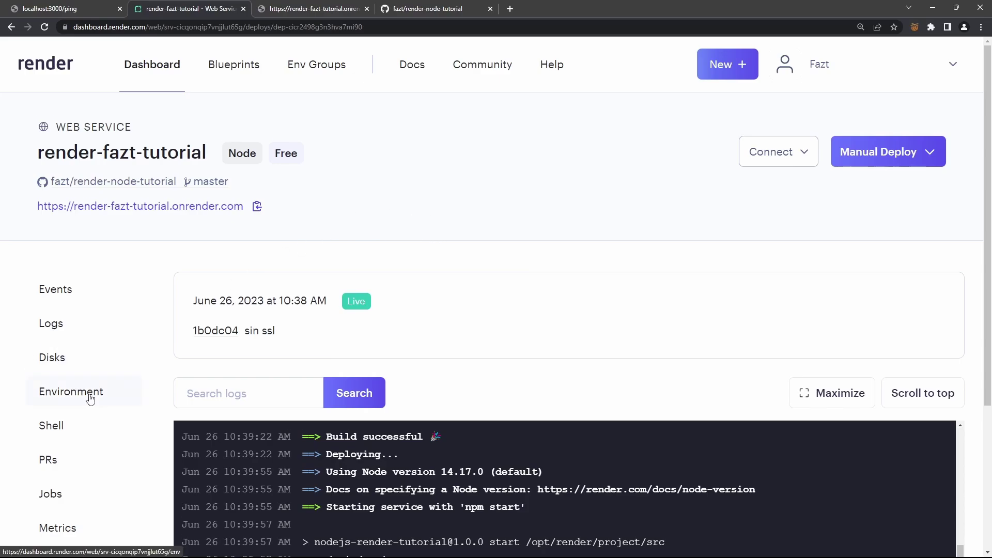
scroll(86, 395, "down", 3)
left_click(106, 421)
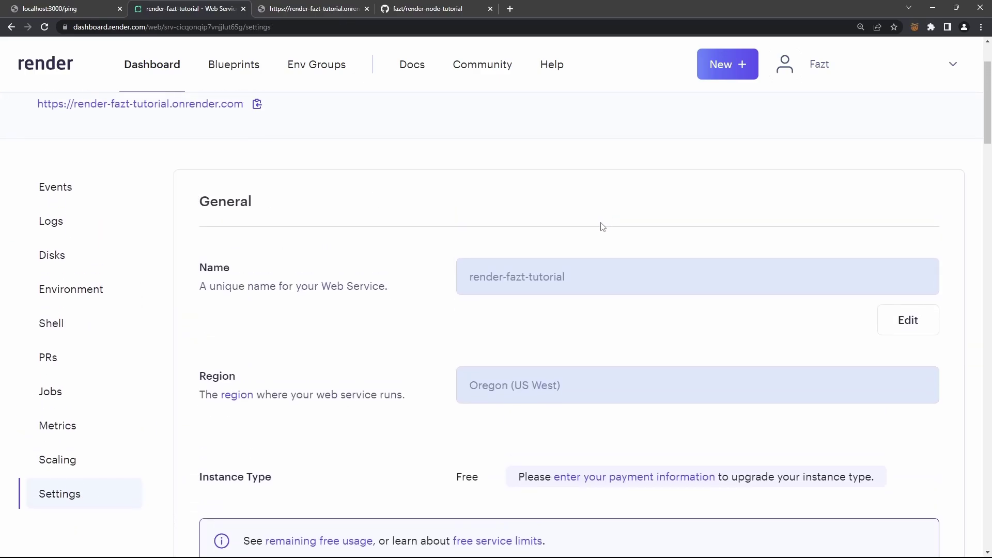
scroll(600, 228, "down", 10)
scroll(598, 233, "down", 10)
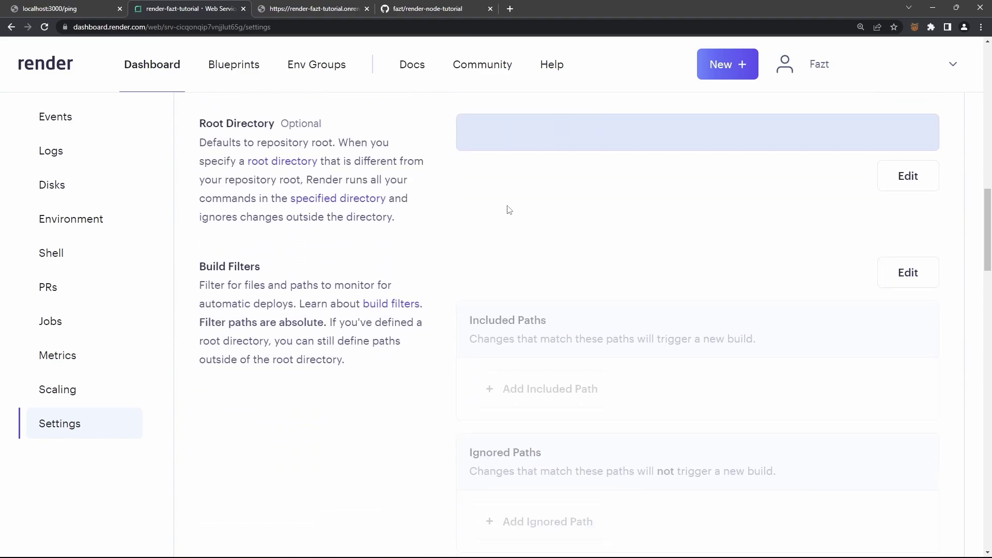
Edit the Build Command, appending '&& npm run build' after npm install.
left_click_drag(485, 217, 553, 220)
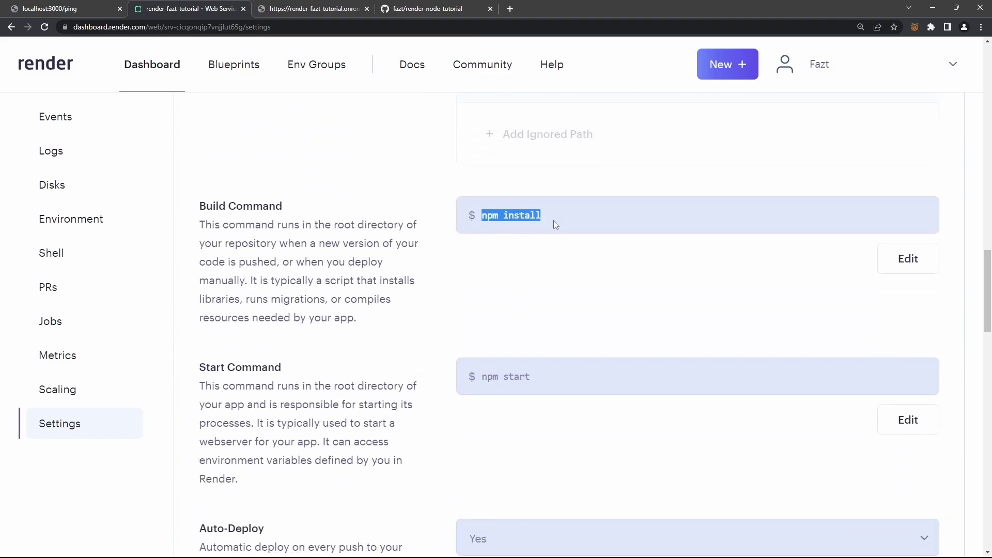
left_click(547, 213)
left_click(902, 260)
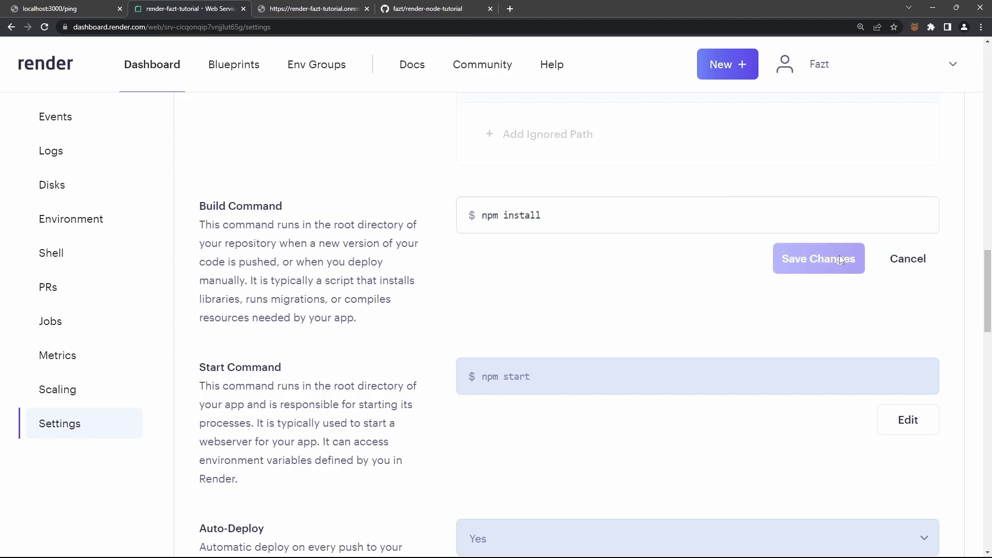
left_click(748, 220)
type("&& npm run build")
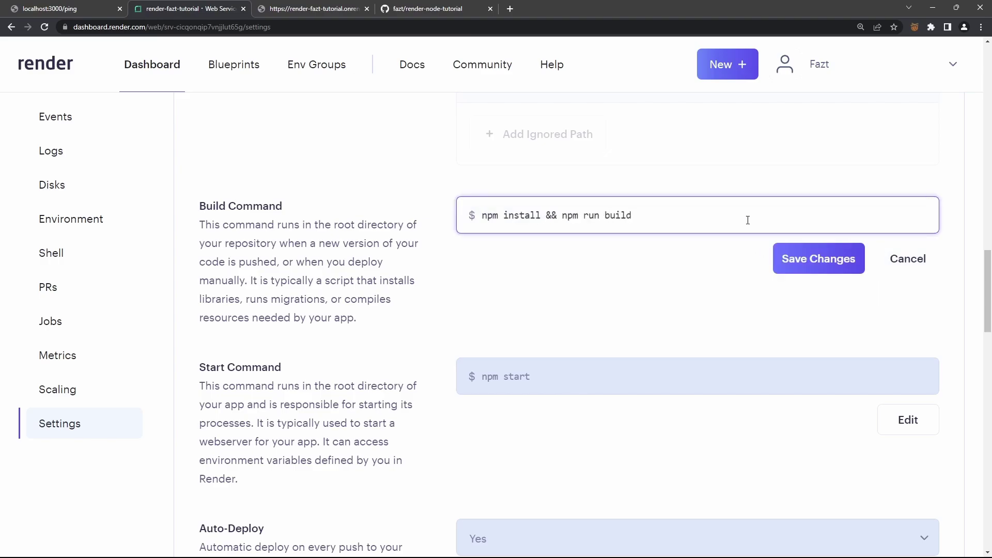
Cancel the Build Command edit so it stays npm install, and return to the top.
scroll(687, 372, "down", 4)
scroll(701, 368, "up", 3)
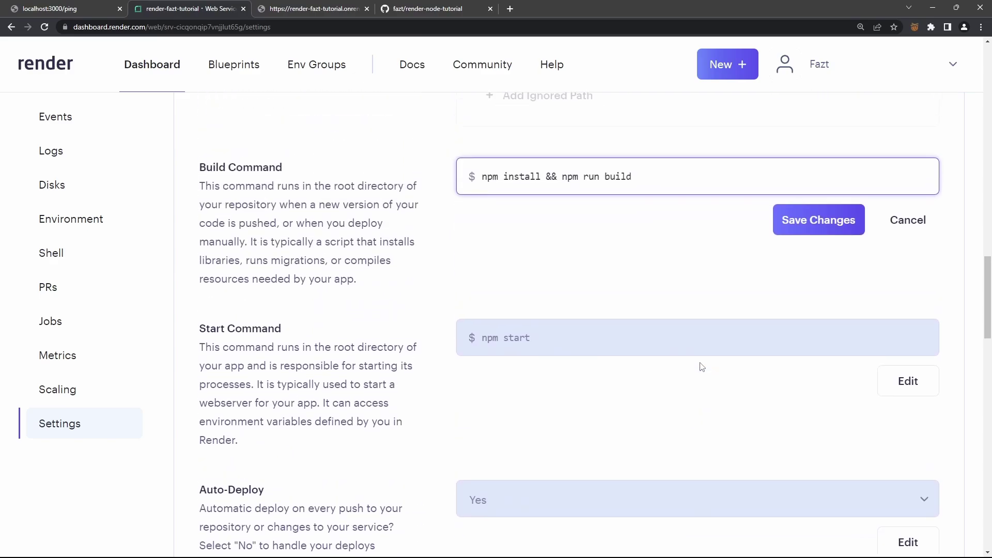
scroll(701, 367, "up", 13)
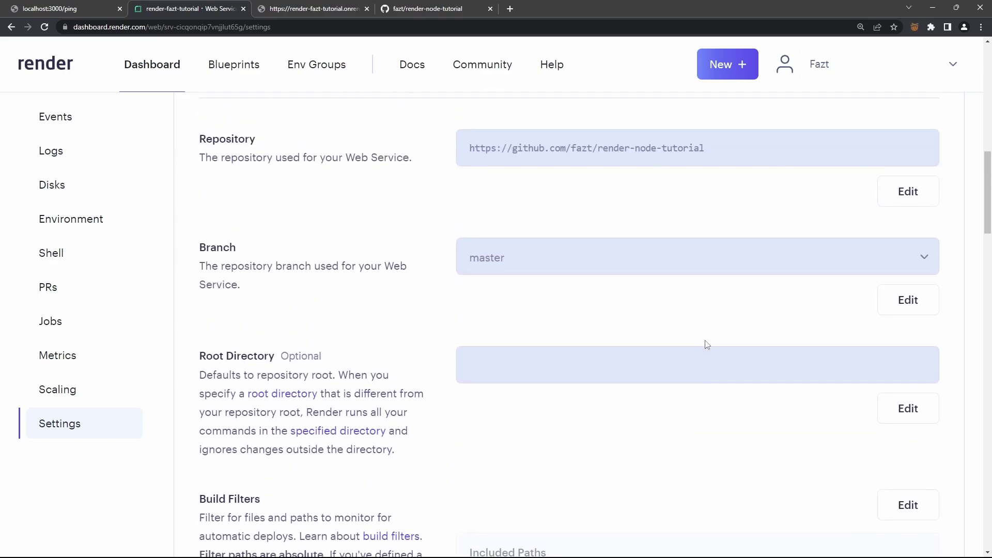
scroll(707, 344, "up", 6)
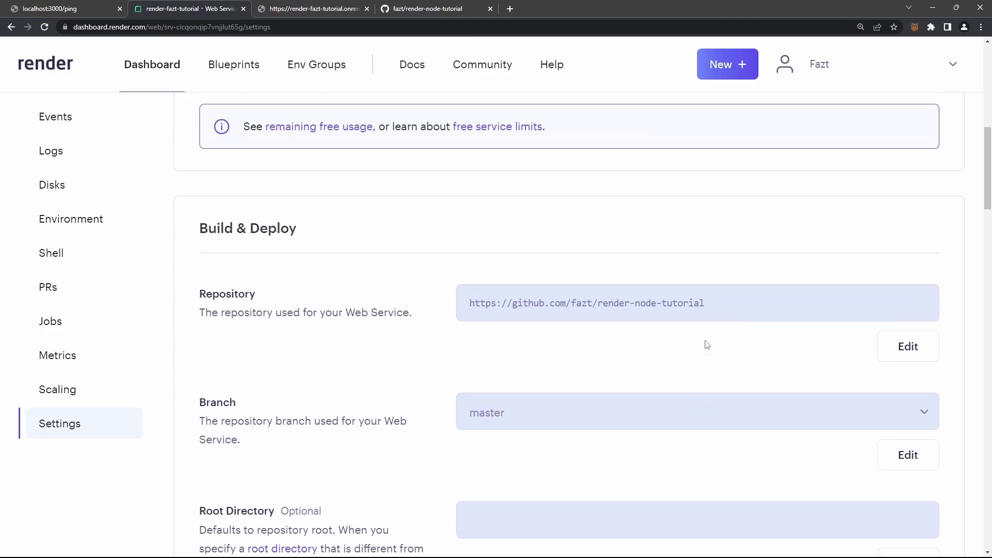
scroll(719, 335, "up", 3)
scroll(728, 326, "down", 19)
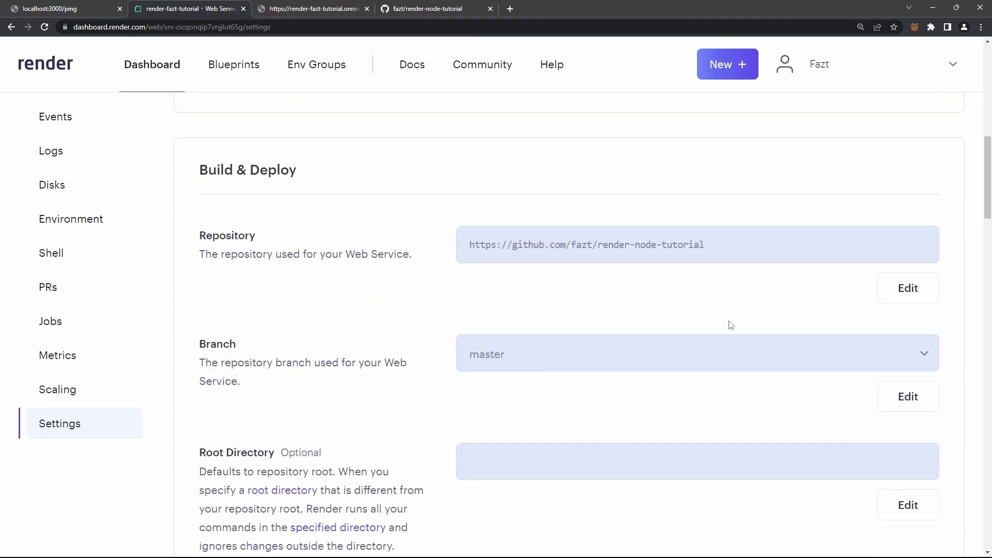
left_click(889, 312)
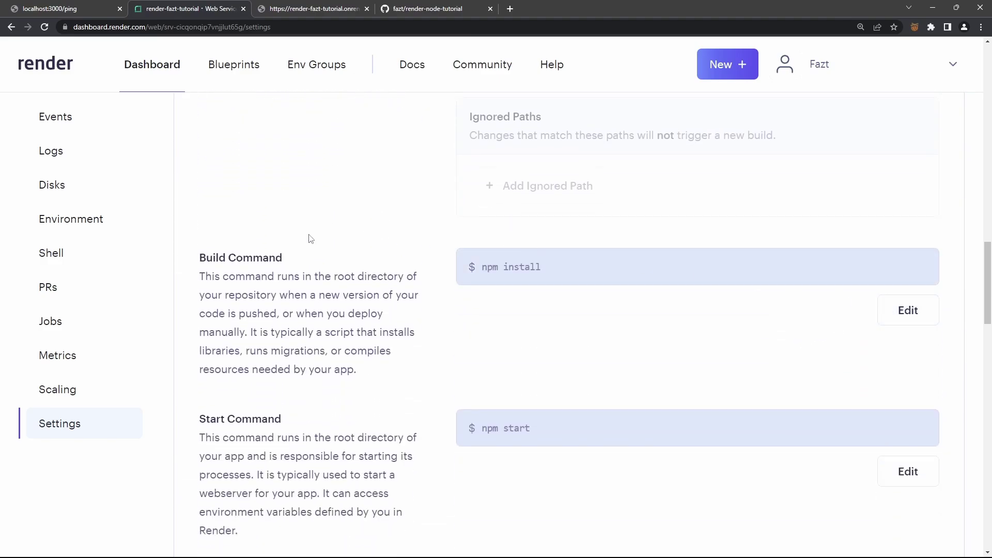
scroll(310, 236, "up", 14)
scroll(331, 228, "up", 9)
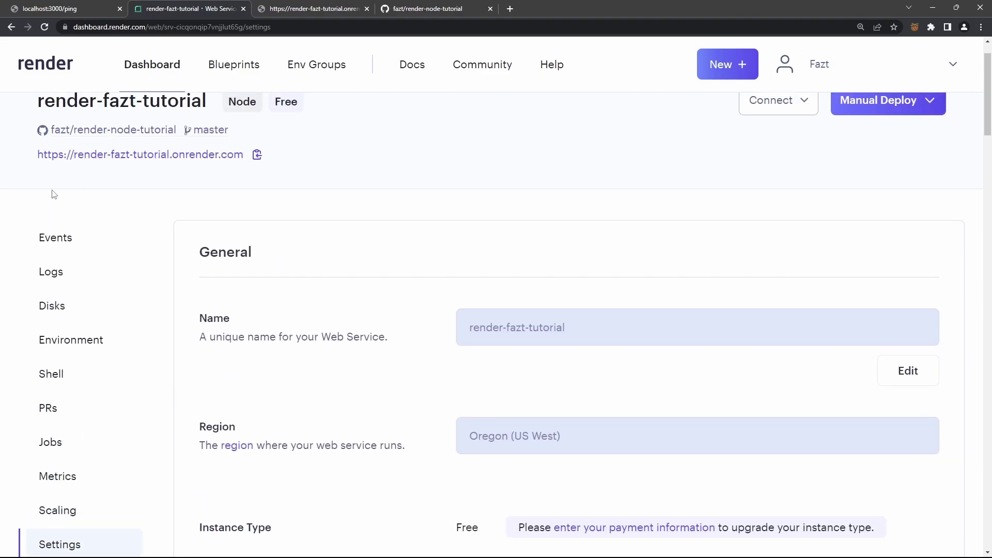
scroll(142, 192, "up", 1)
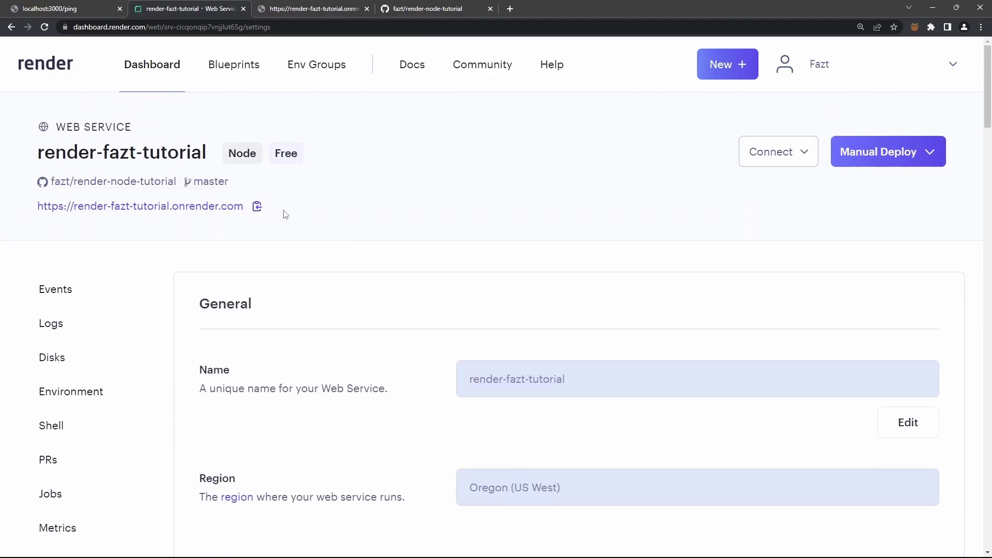